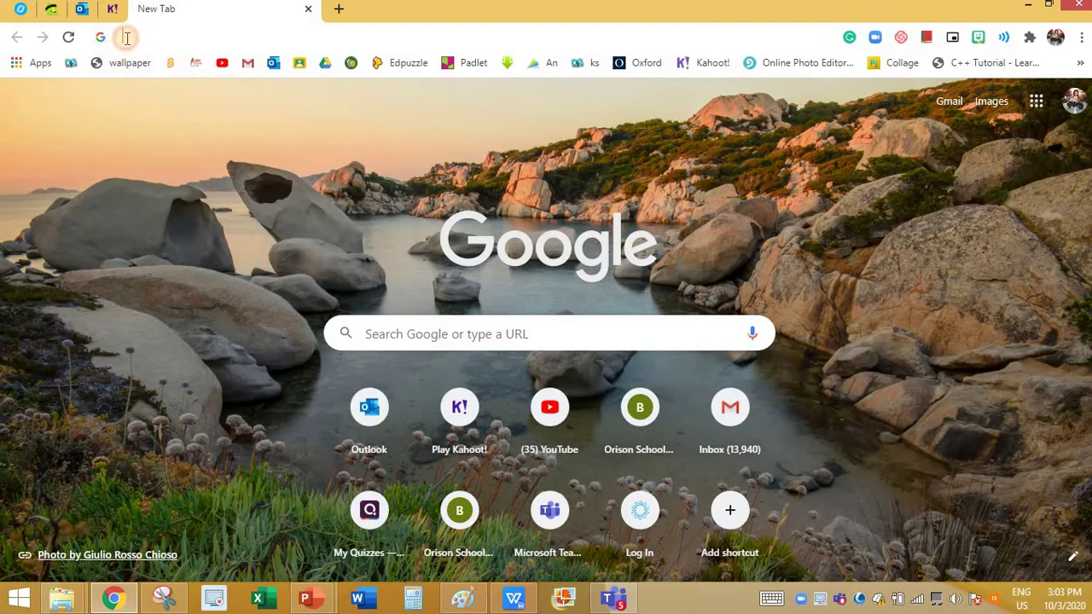
Go to the Nearpod library page at nearpod.com/library.
text(near)
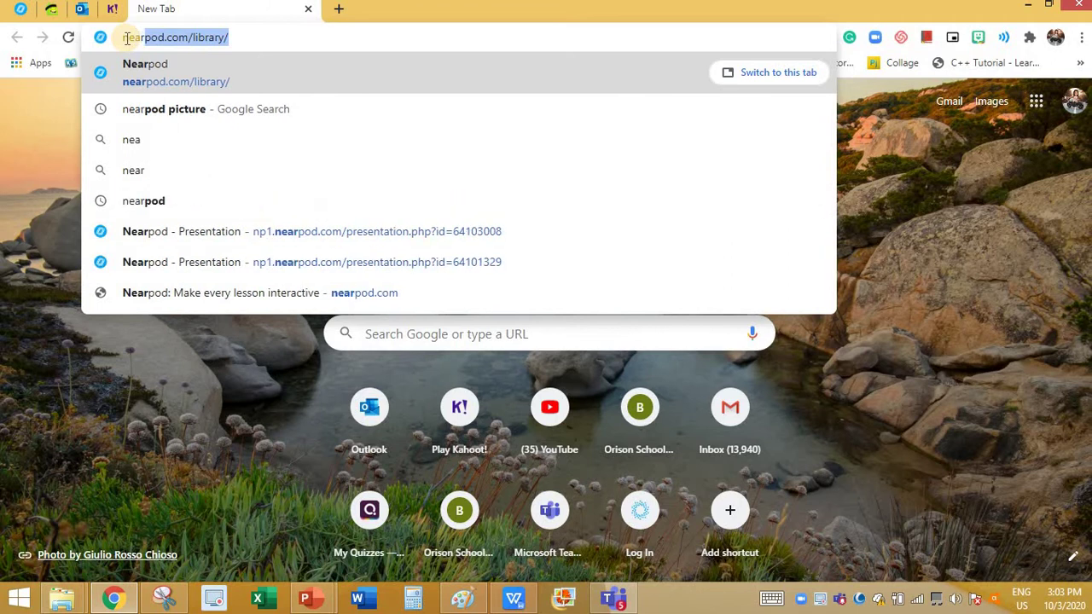
text(po)
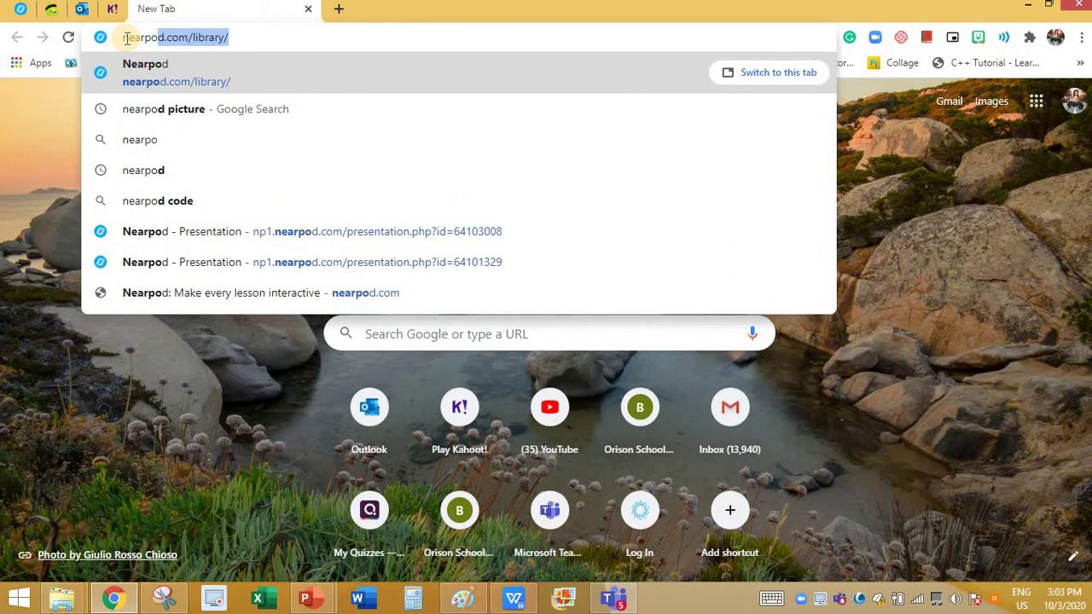
text(d)
click(358, 79)
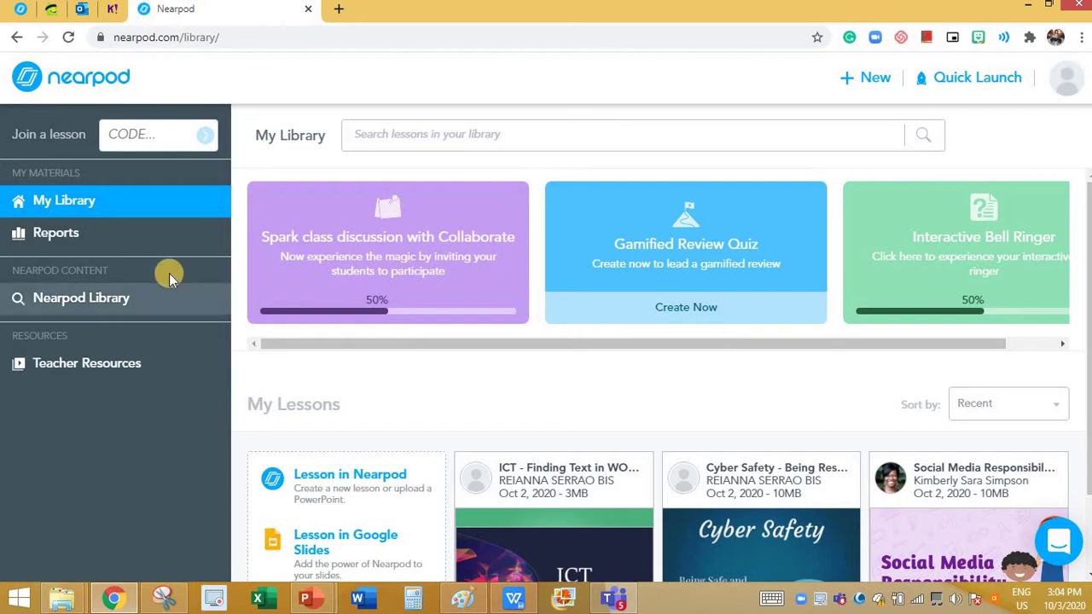
Look over the contents of My Library, including the saved lessons.
scroll(312, 324, down, 1)
scroll(309, 334, up, 1)
scroll(310, 333, down, 1)
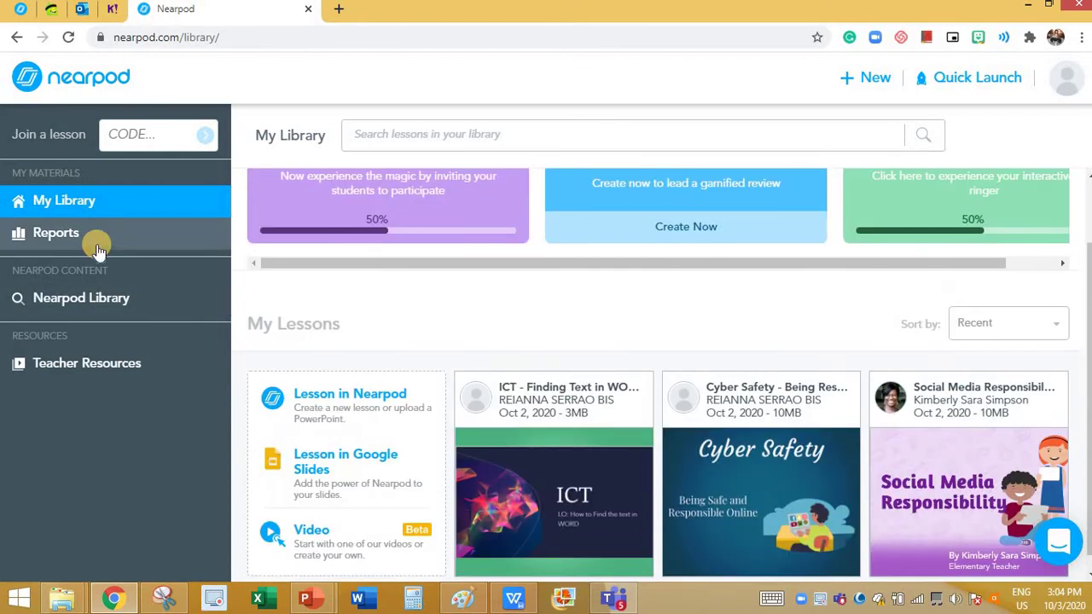
click(89, 203)
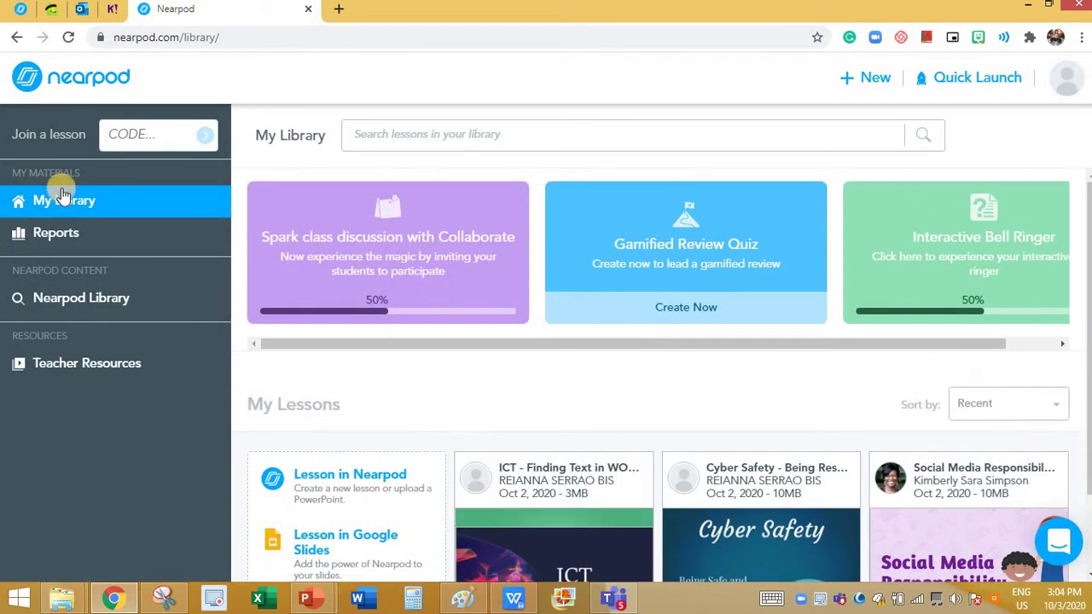
scroll(621, 393, down, 1)
scroll(981, 461, up, 1)
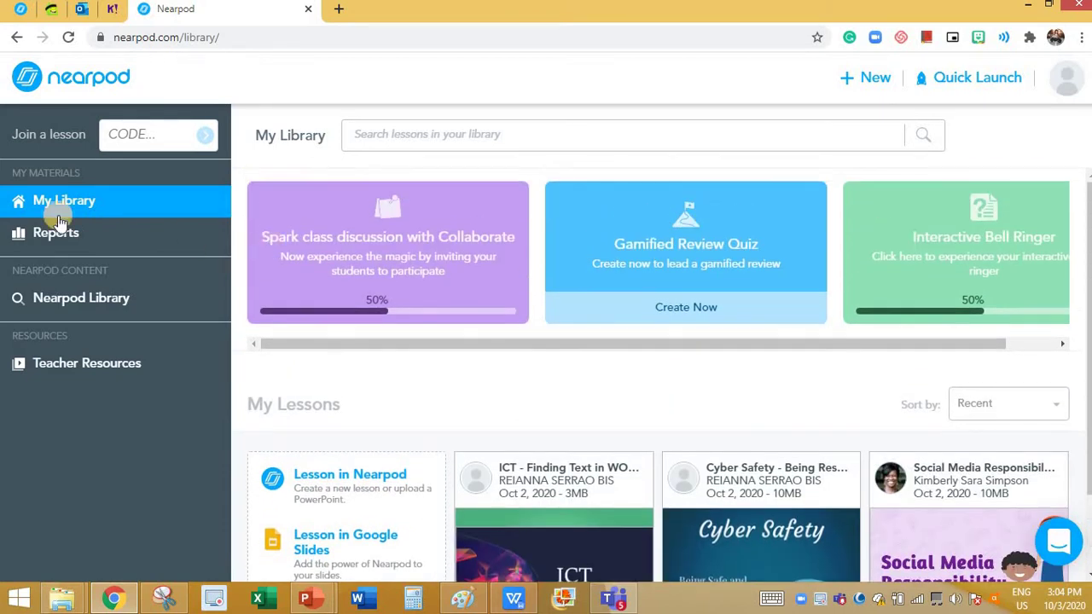
click(454, 133)
text(maths fractions)
key(ctrl+a)
key(BackSpace)
Search the Nearpod Library for "Fractions" and choose the suggested search "equivalent fractions".
click(75, 302)
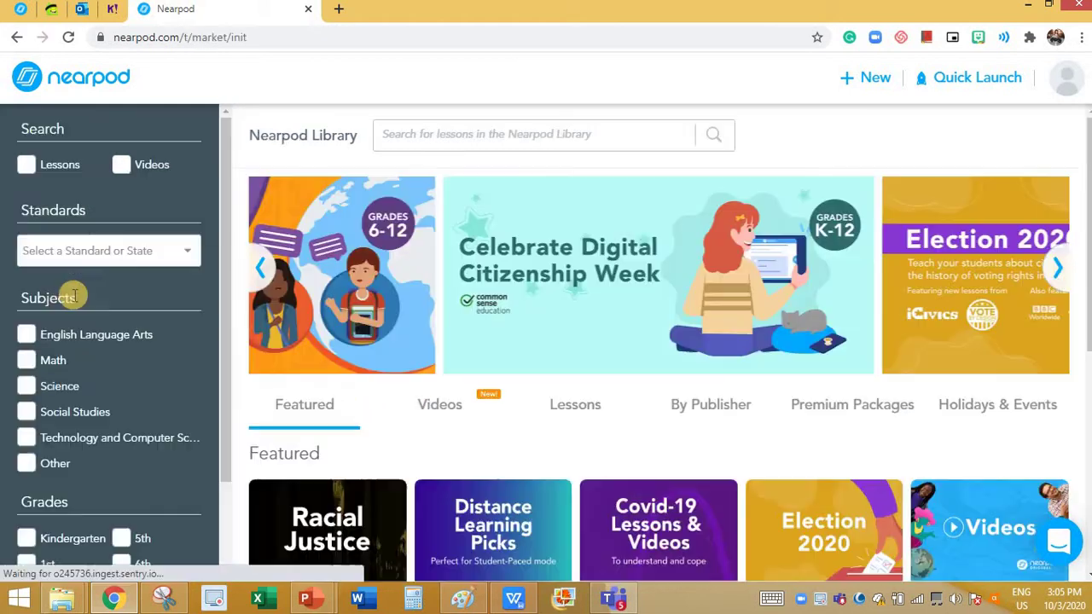
click(432, 137)
text(Fractions)
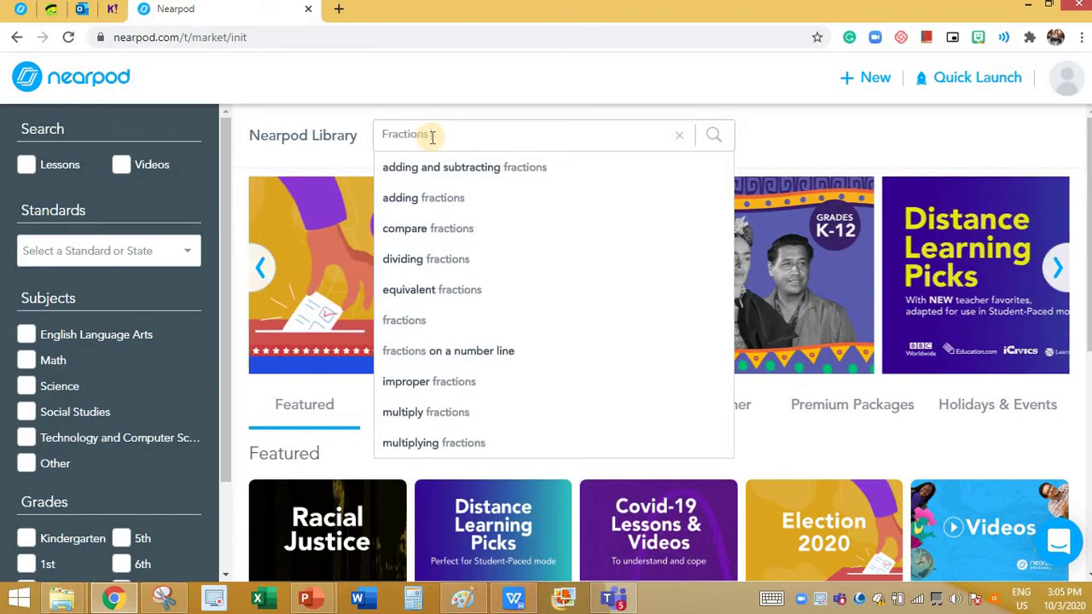
click(432, 290)
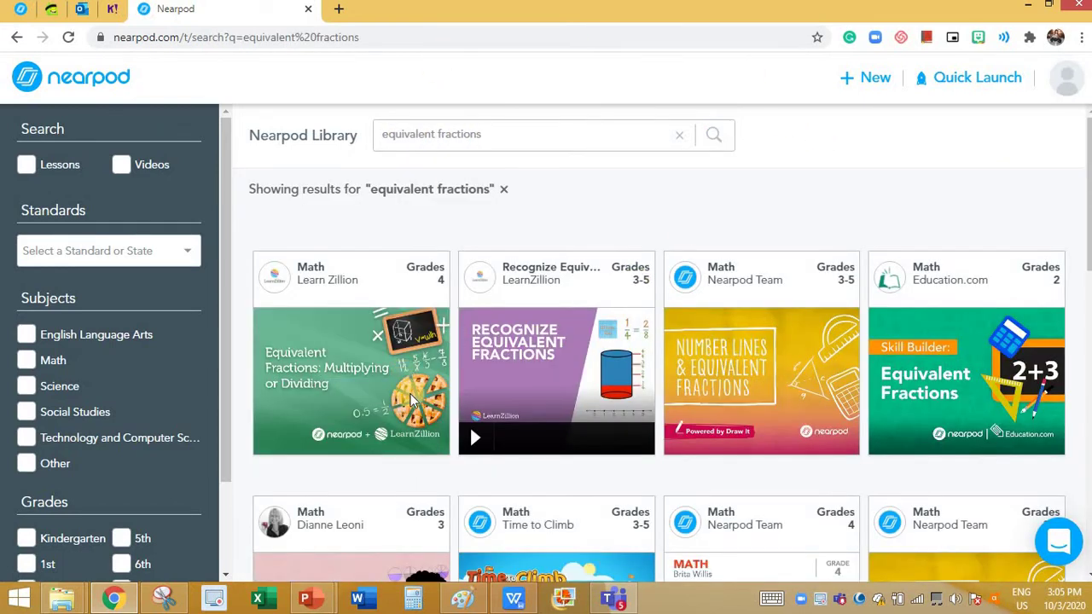
Open the Learn Zillion lesson "Equivalent Fractions: Multiplying or Dividing" and add it to My Library.
mouse_move(512, 309)
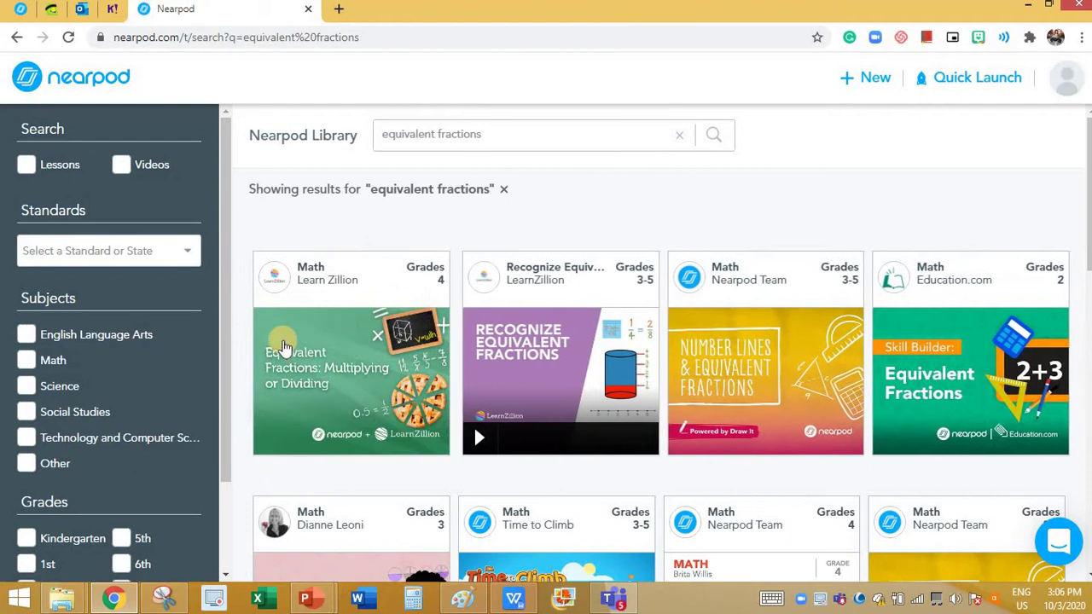
click(380, 329)
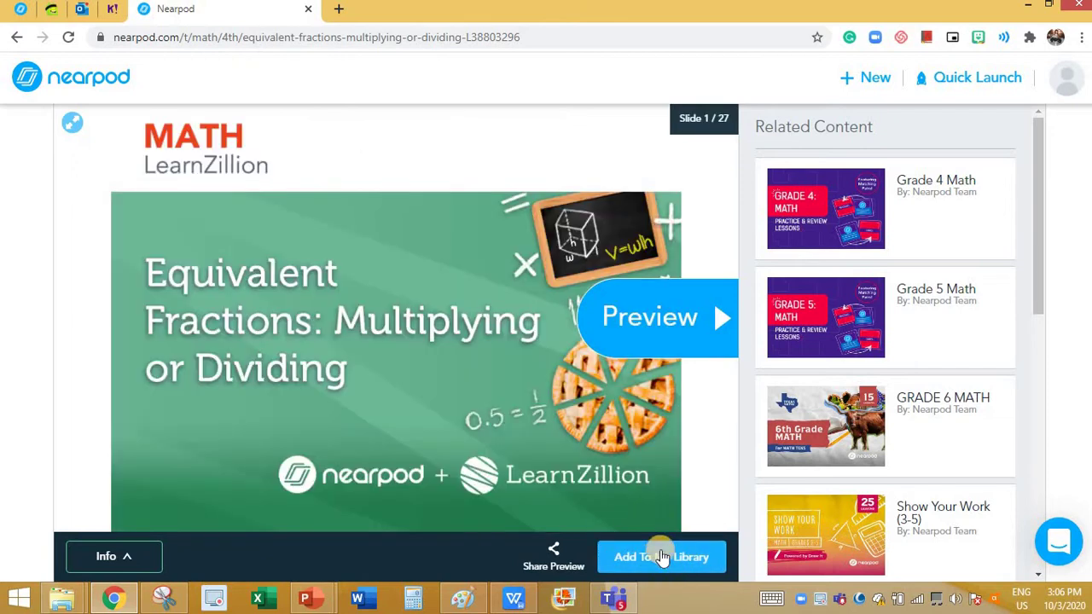
click(646, 557)
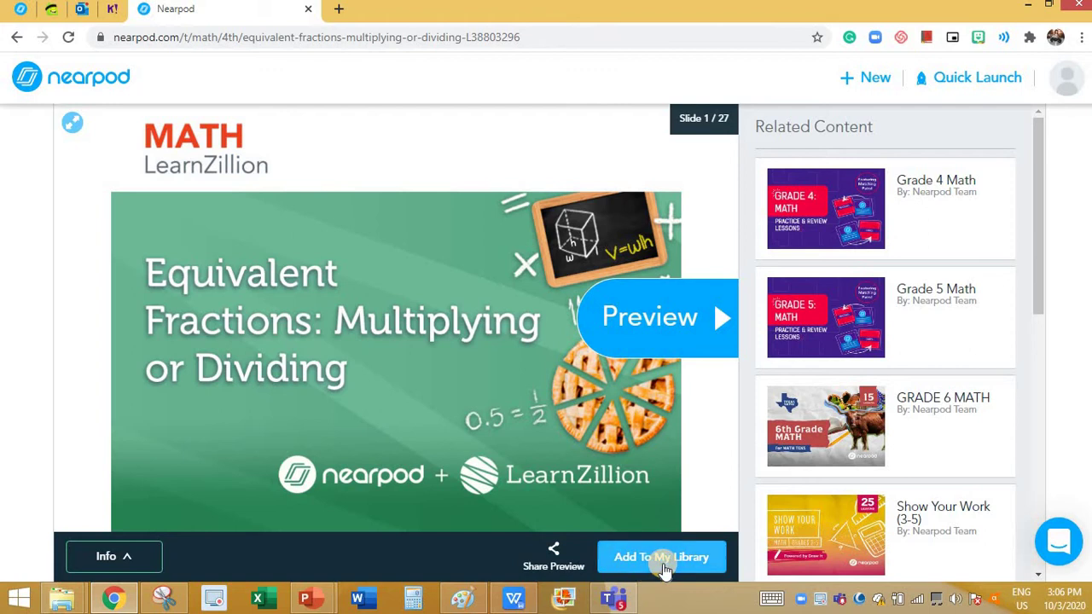
click(664, 558)
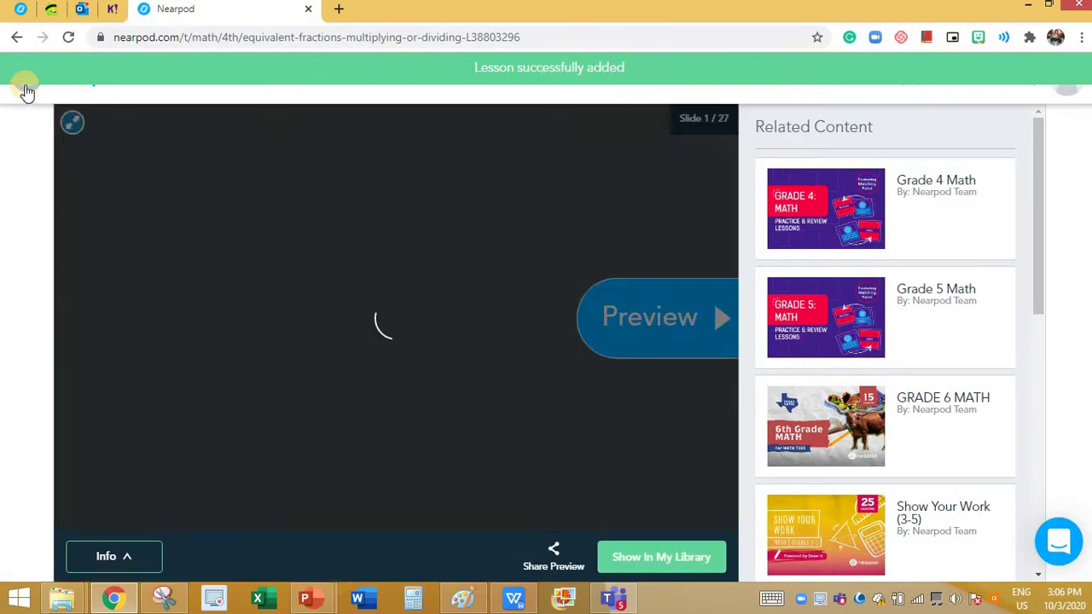
Return to My Library and open the added Equivalent Fractions lesson for editing as a duplicate that keeps the original.
click(26, 82)
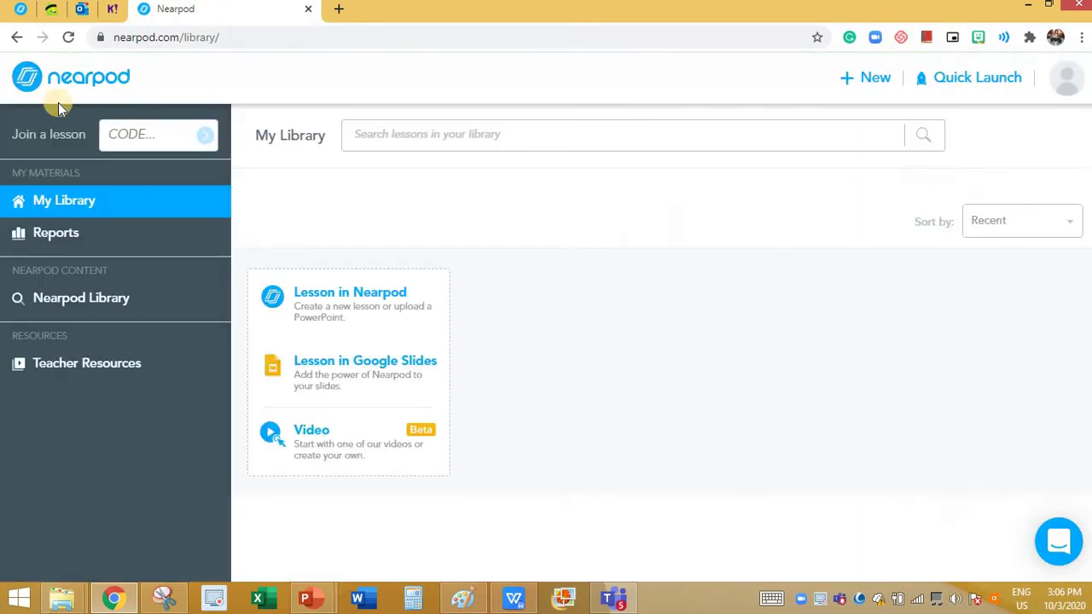
click(77, 202)
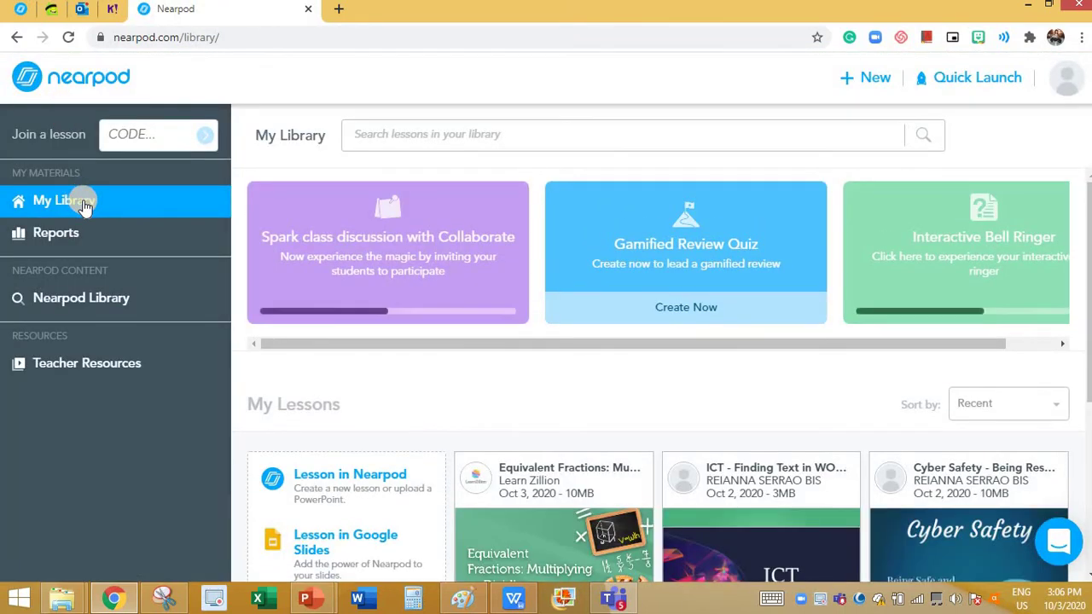
scroll(842, 402, down, 2)
scroll(745, 408, down, 3)
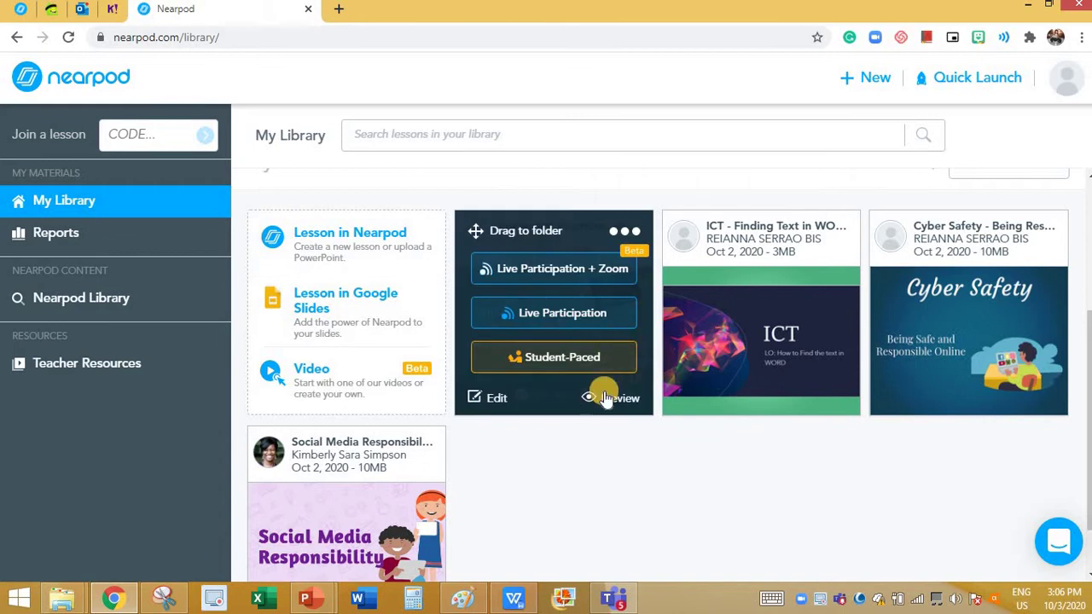
mouse_move(611, 412)
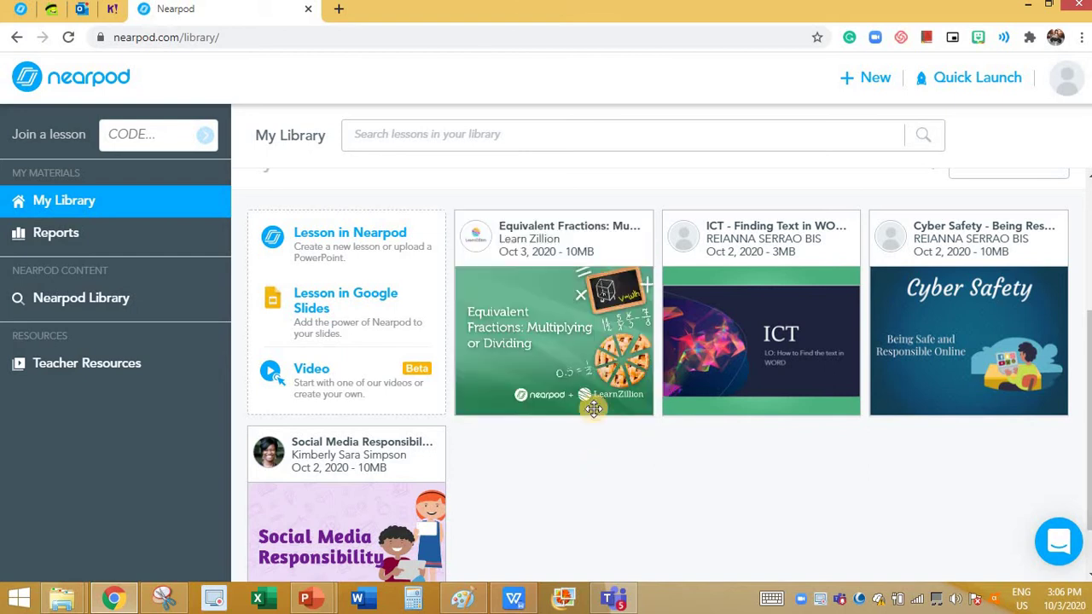
click(494, 399)
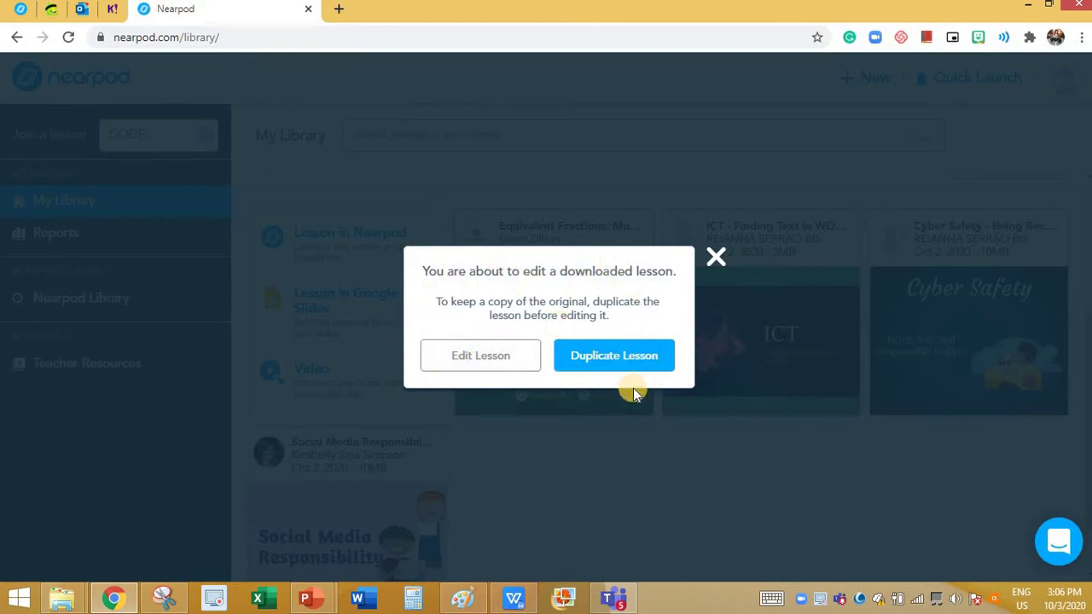
click(624, 345)
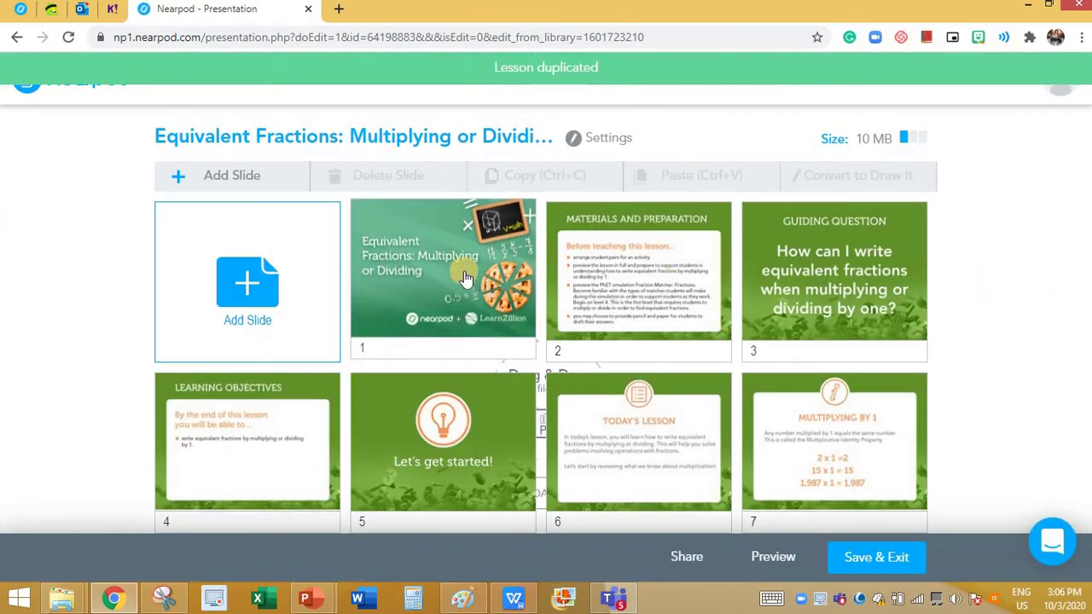
Look through all the slides and activities of the duplicated Equivalent Fractions lesson.
click(474, 301)
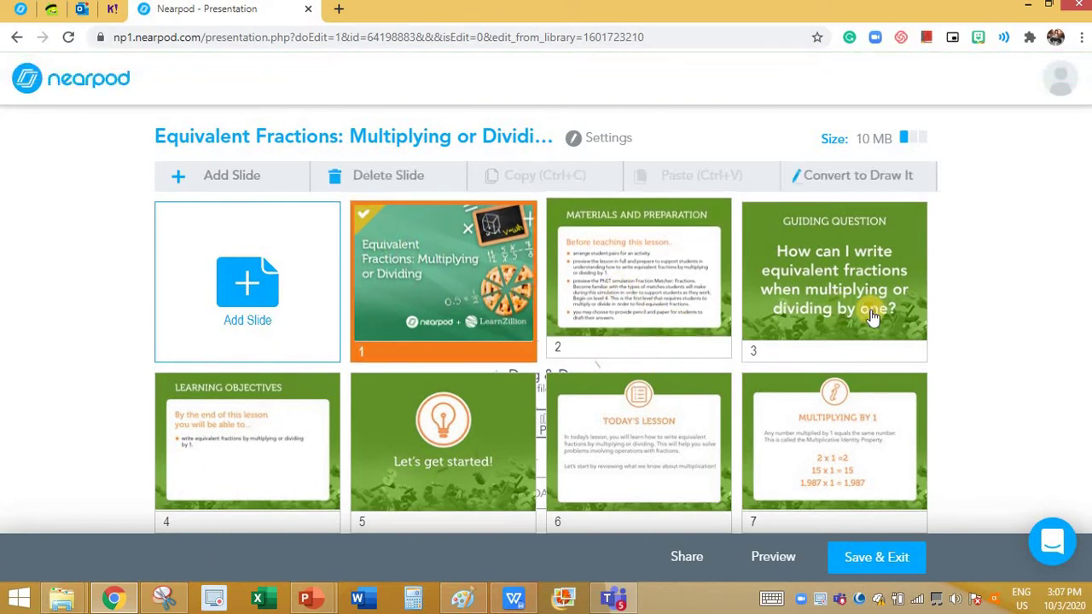
scroll(865, 360, down, 2)
scroll(865, 363, down, 6)
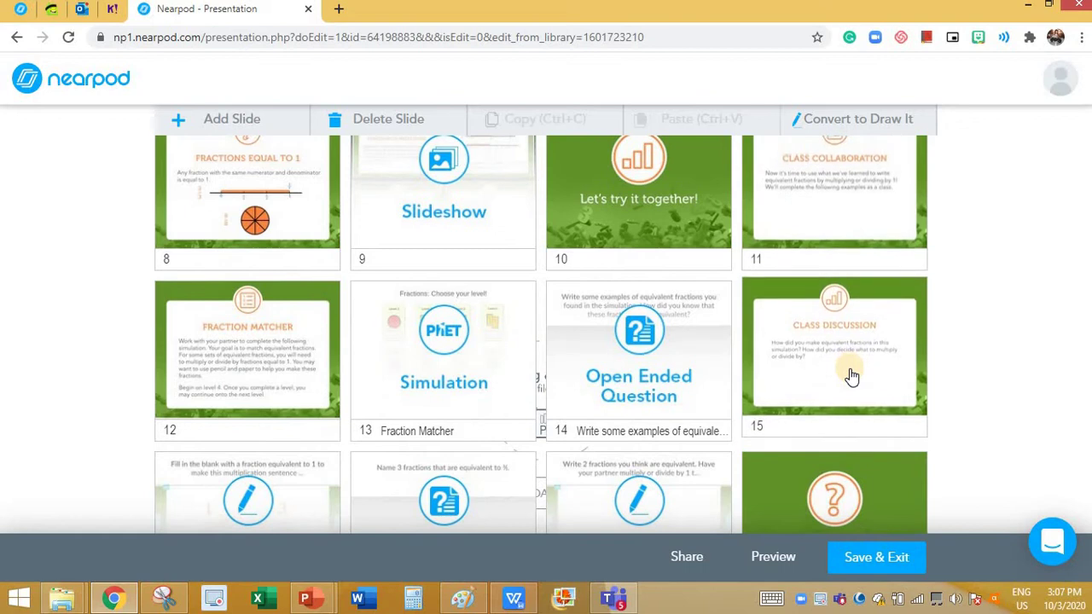
scroll(774, 446, down, 4)
scroll(785, 444, up, 7)
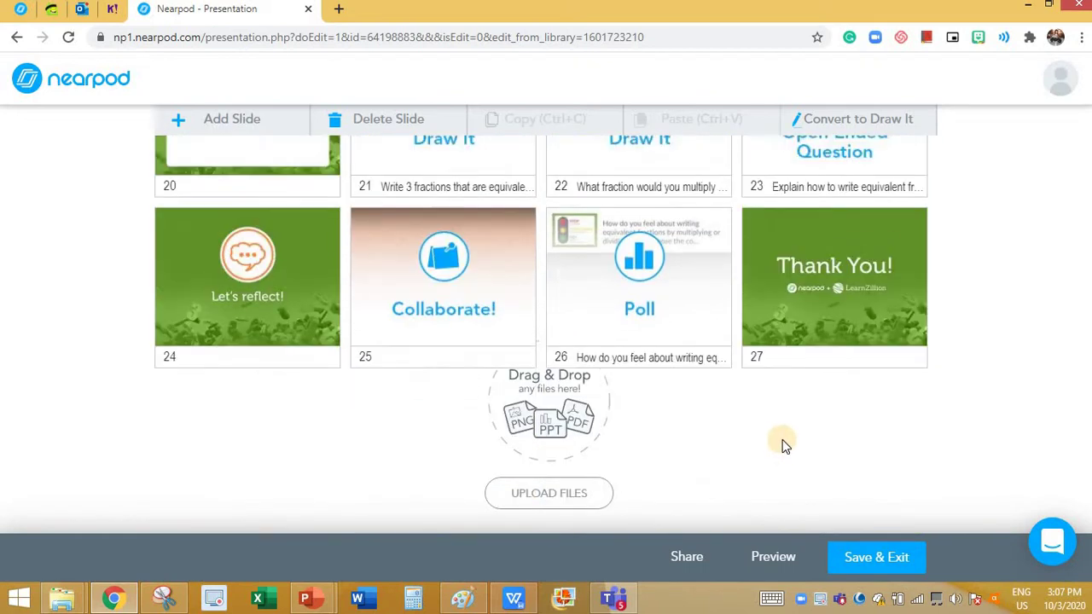
scroll(794, 413, up, 5)
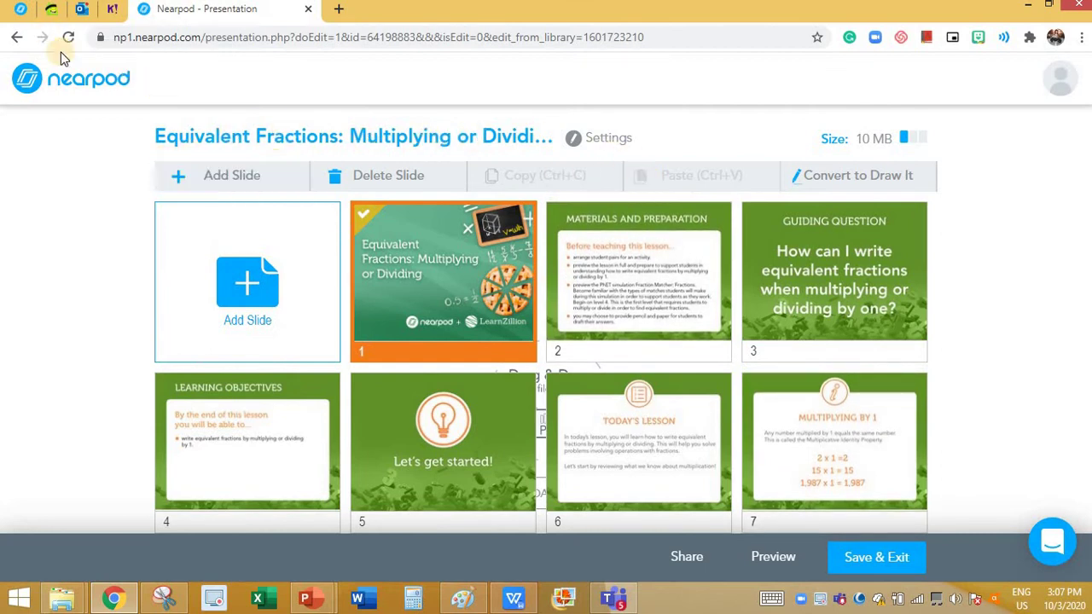
Leave the duplicated lesson for My Library and start a new lesson in Nearpod.
click(64, 80)
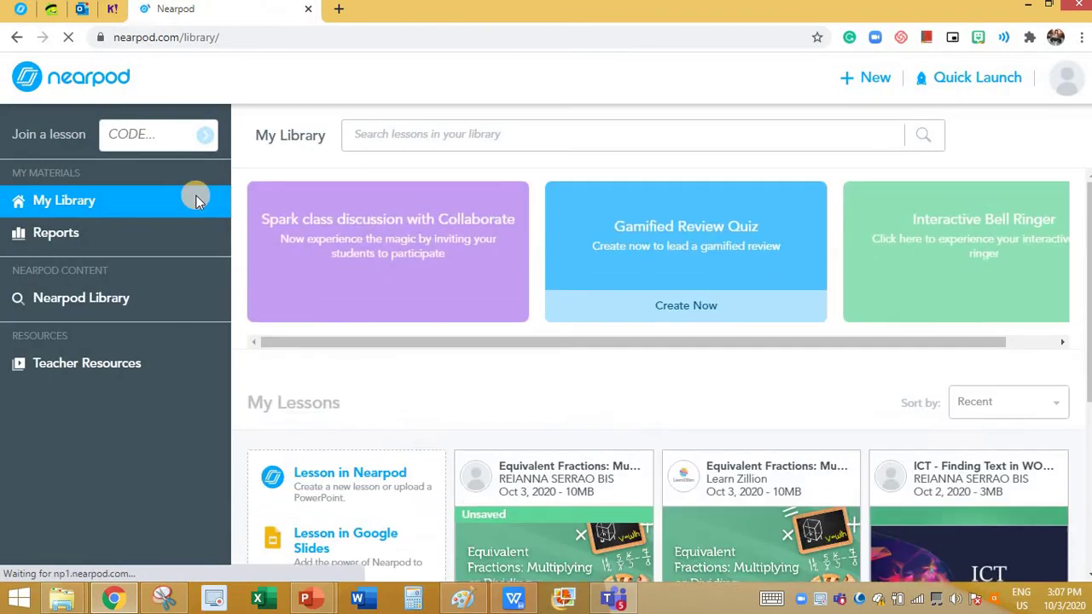
scroll(429, 446, down, 3)
scroll(429, 447, up, 2)
scroll(303, 284, up, 2)
scroll(354, 367, down, 2)
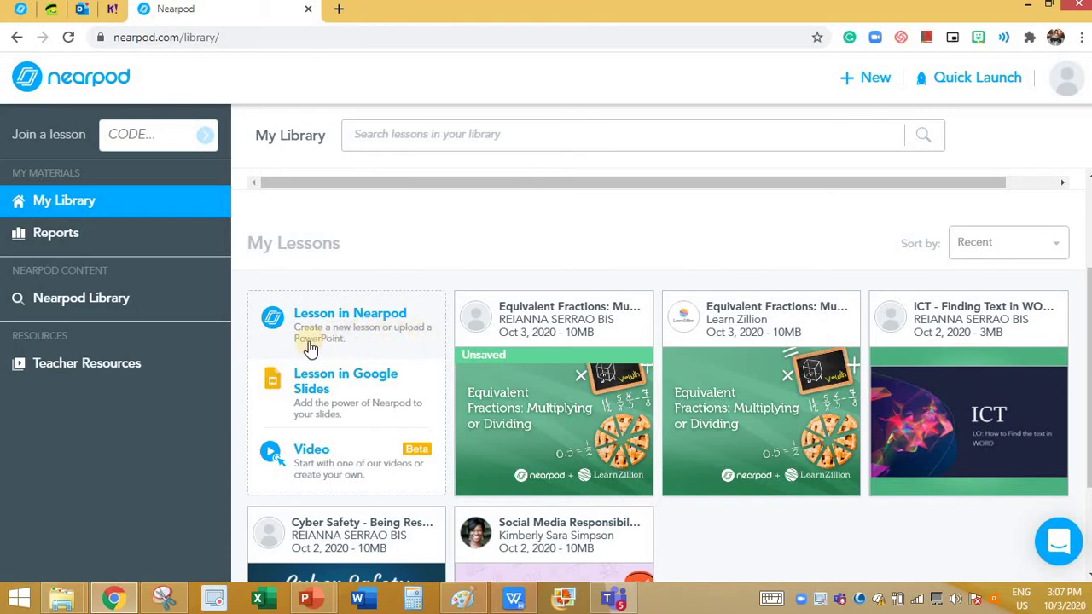
click(383, 327)
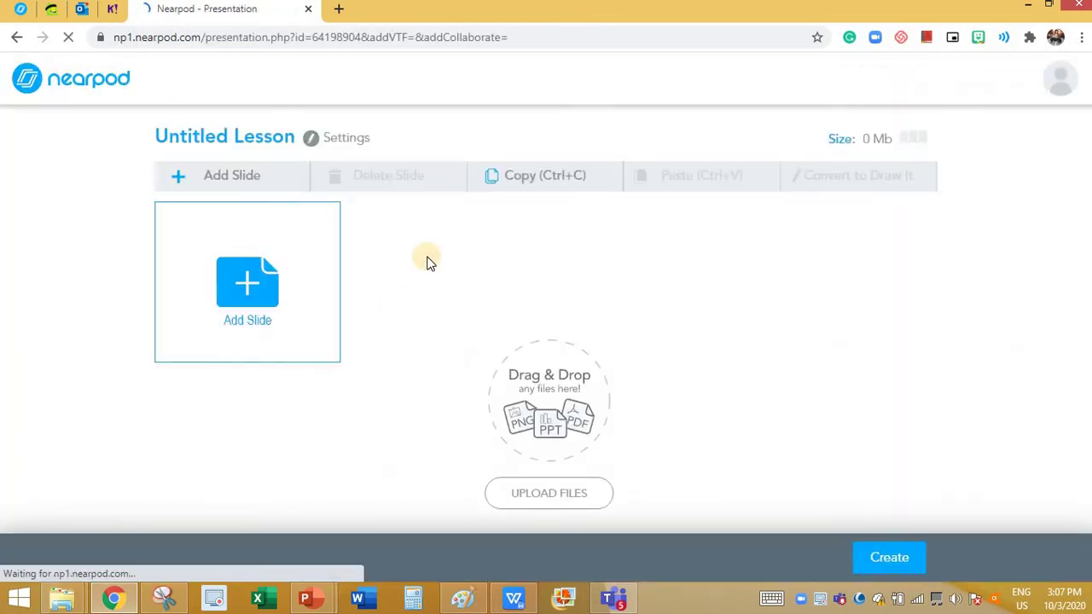
Add a content slide of type Slide to the new lesson and enter "ICT" as its title.
click(249, 289)
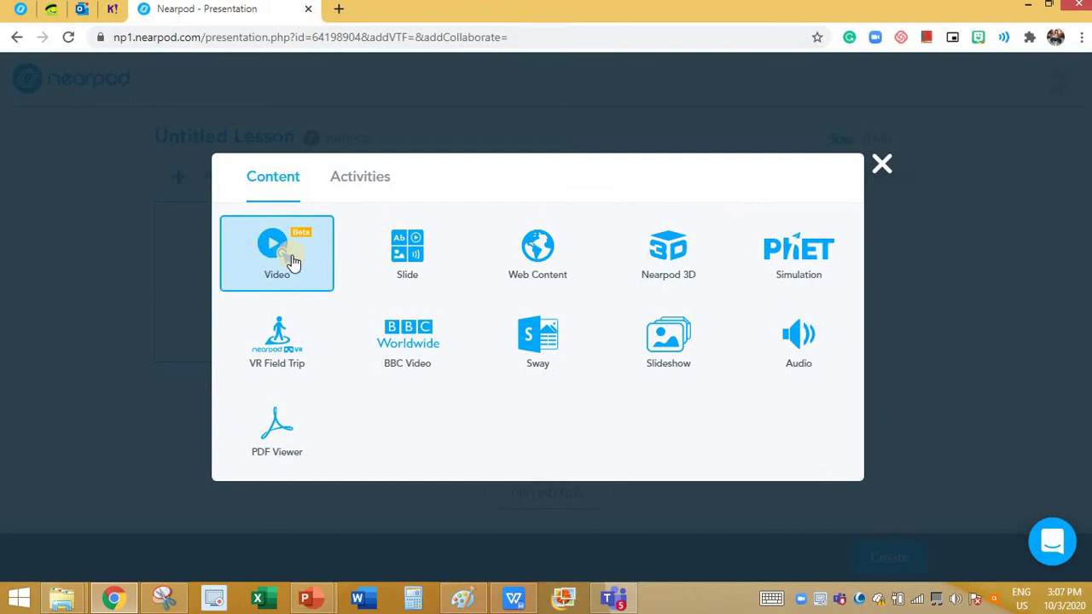
click(431, 268)
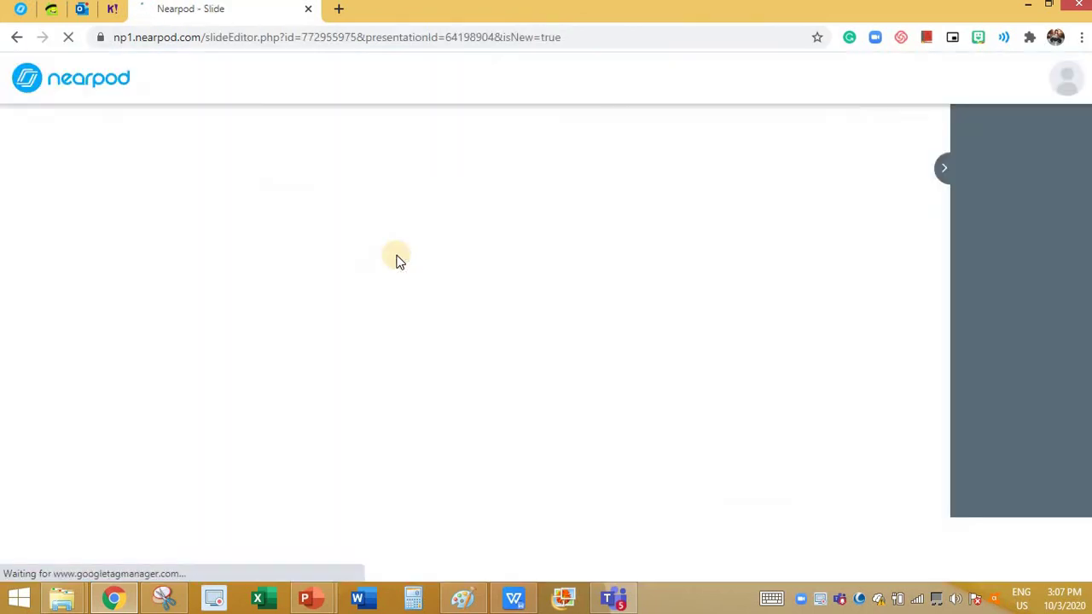
click(549, 270)
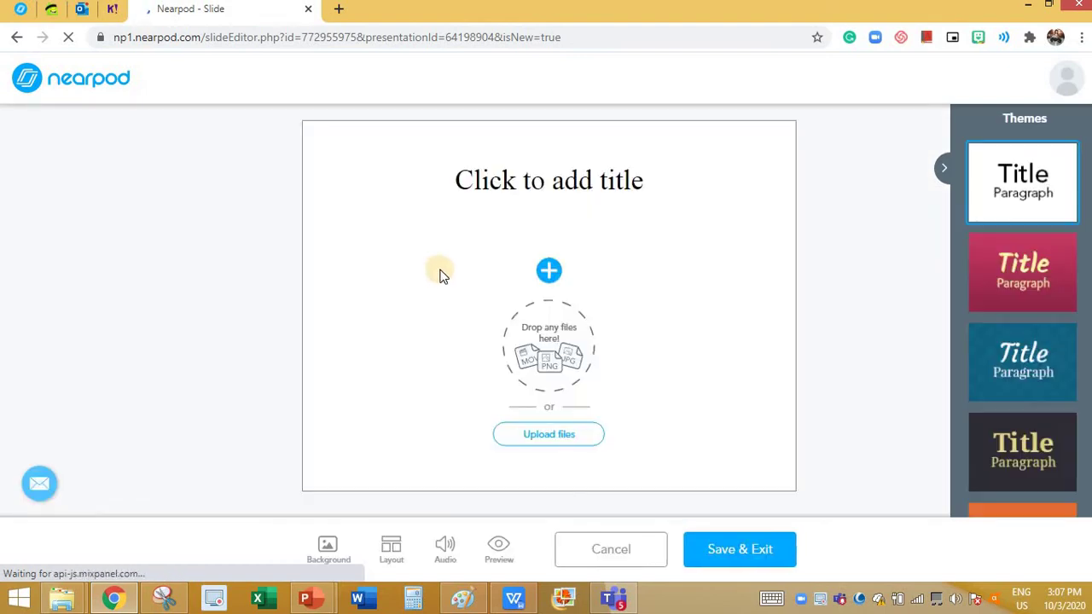
click(742, 183)
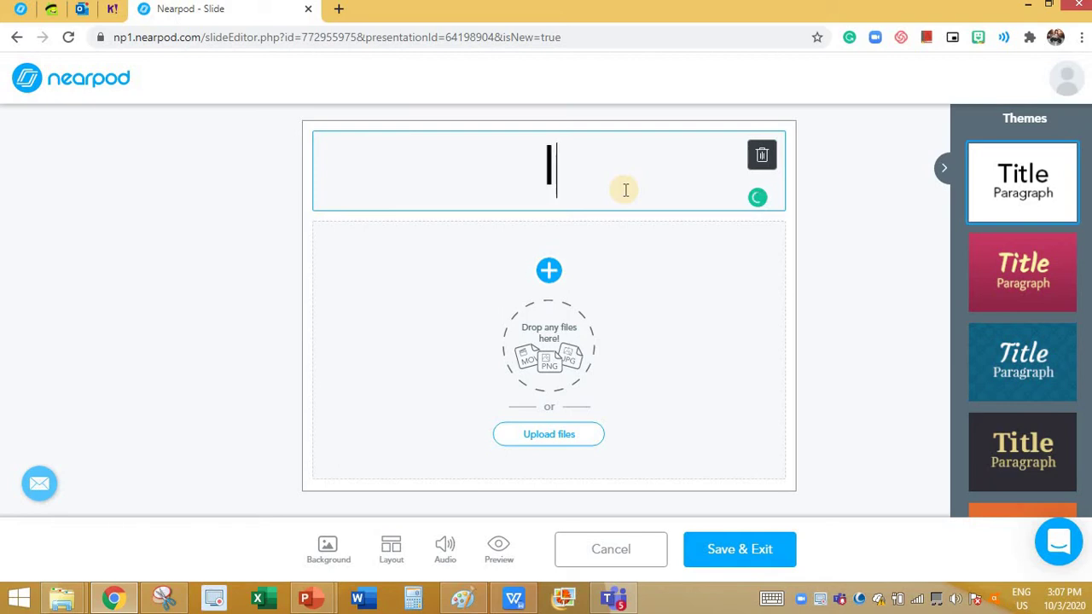
text(ICT)
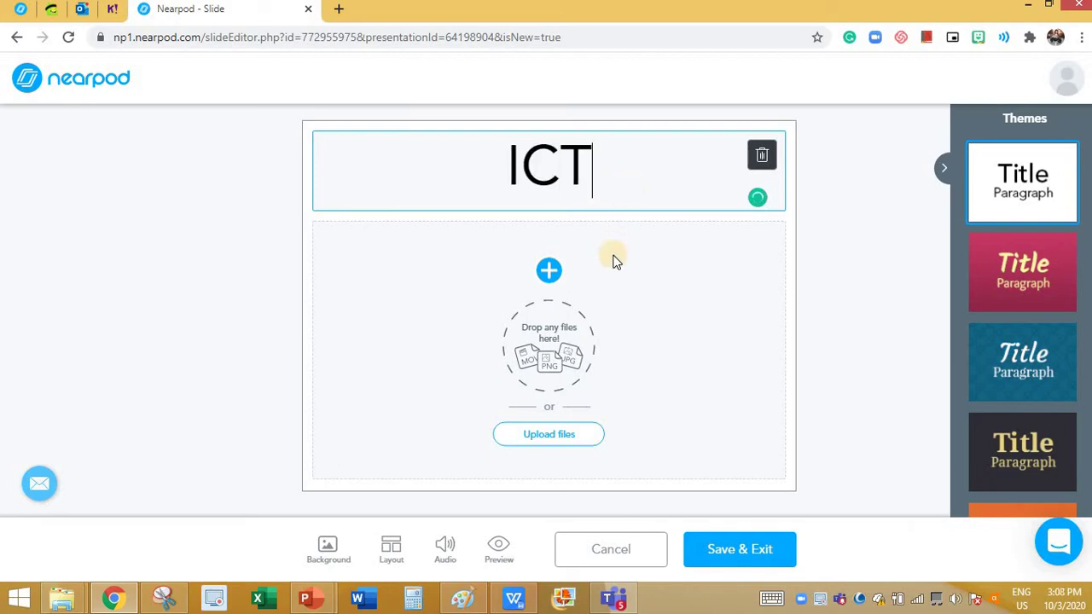
click(614, 260)
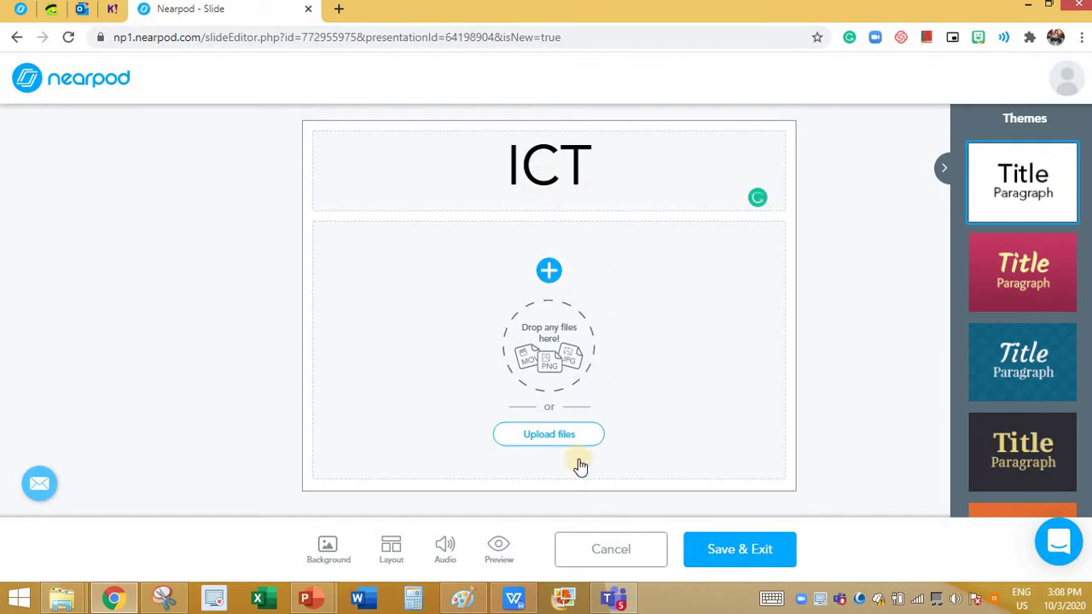
Change the slide layout to Title + two elements and add the text "LO: To Find the text in WORD" in the first content block.
click(393, 553)
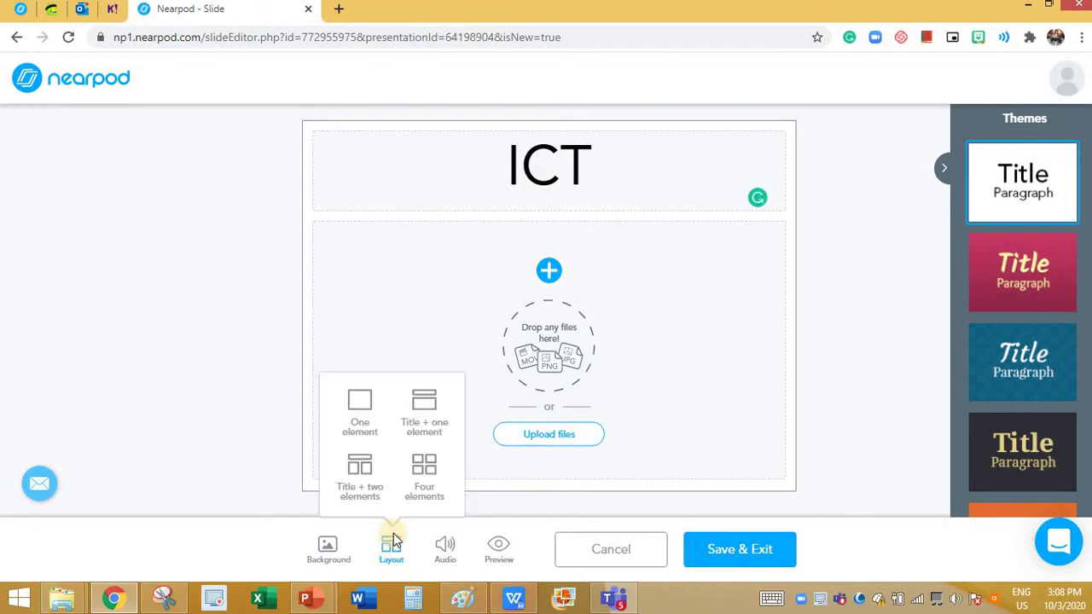
click(355, 474)
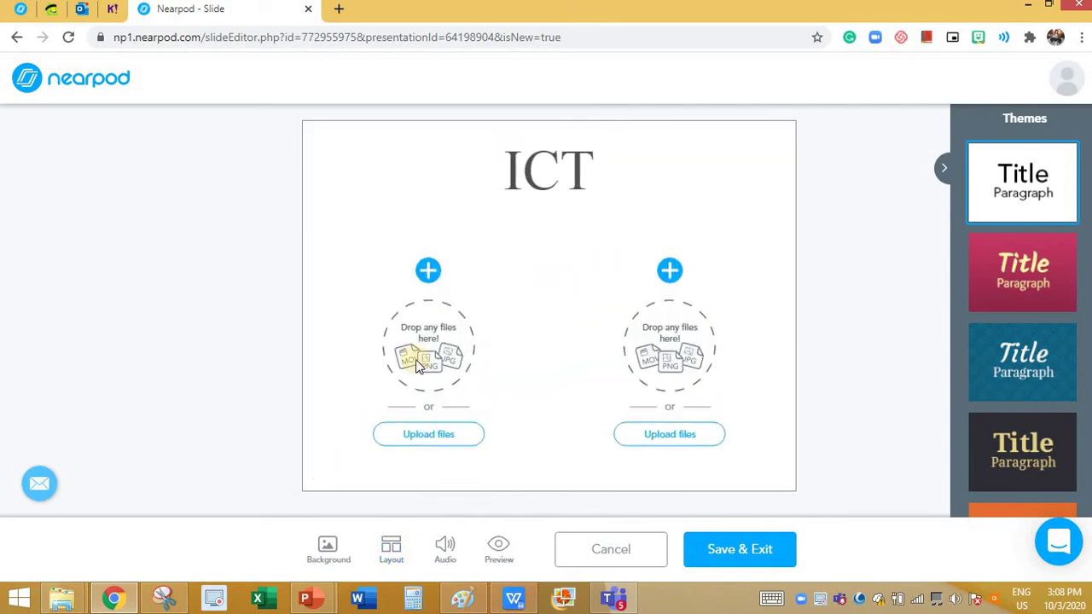
click(433, 272)
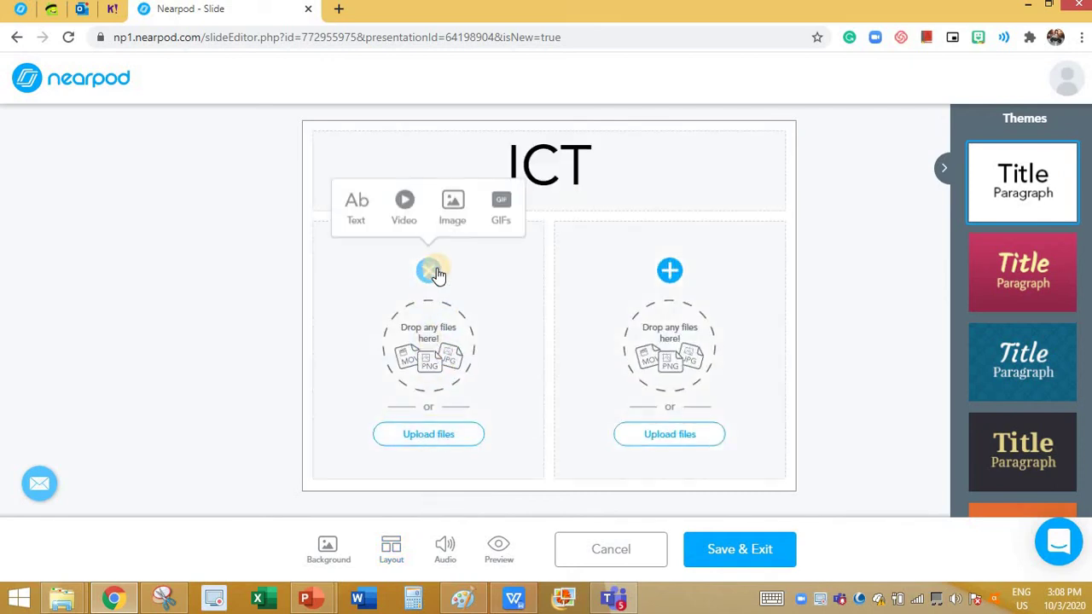
click(355, 212)
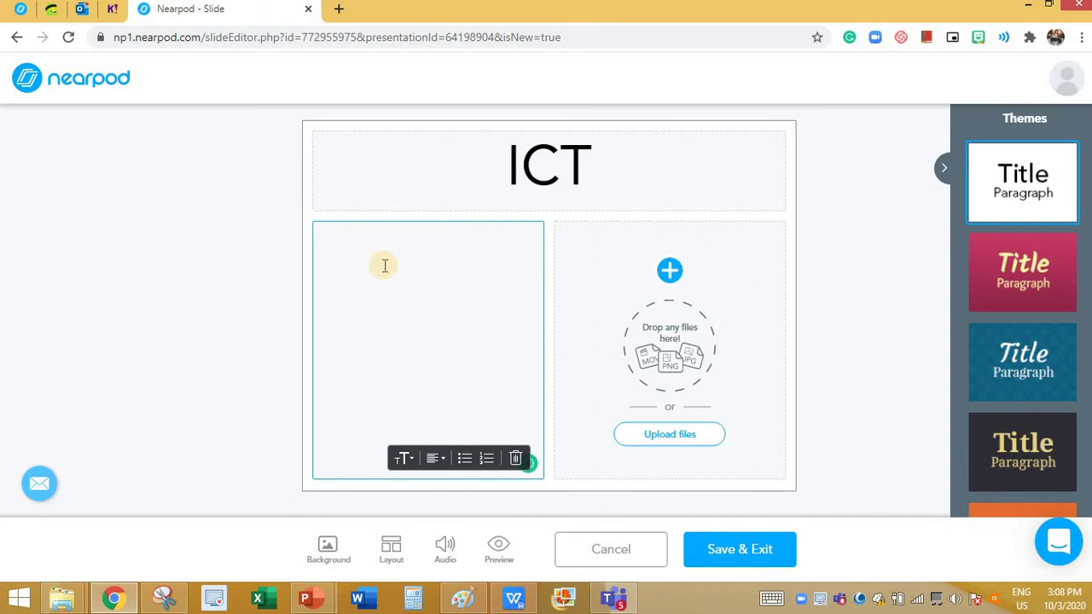
text(4)
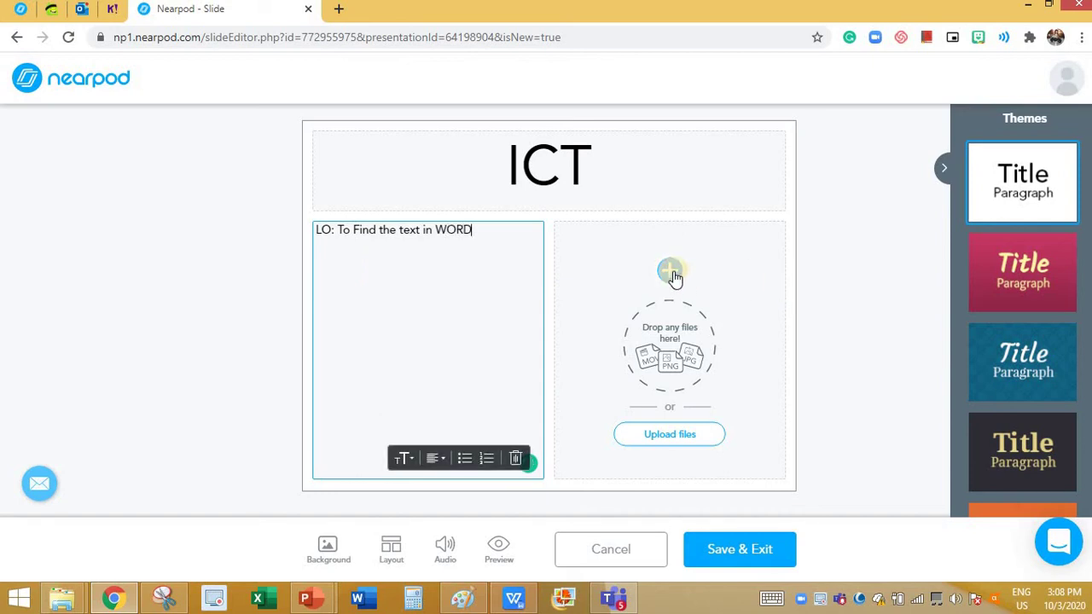
Upload the image "word" from the "parts of computer" folder into the slide's empty content block.
click(671, 272)
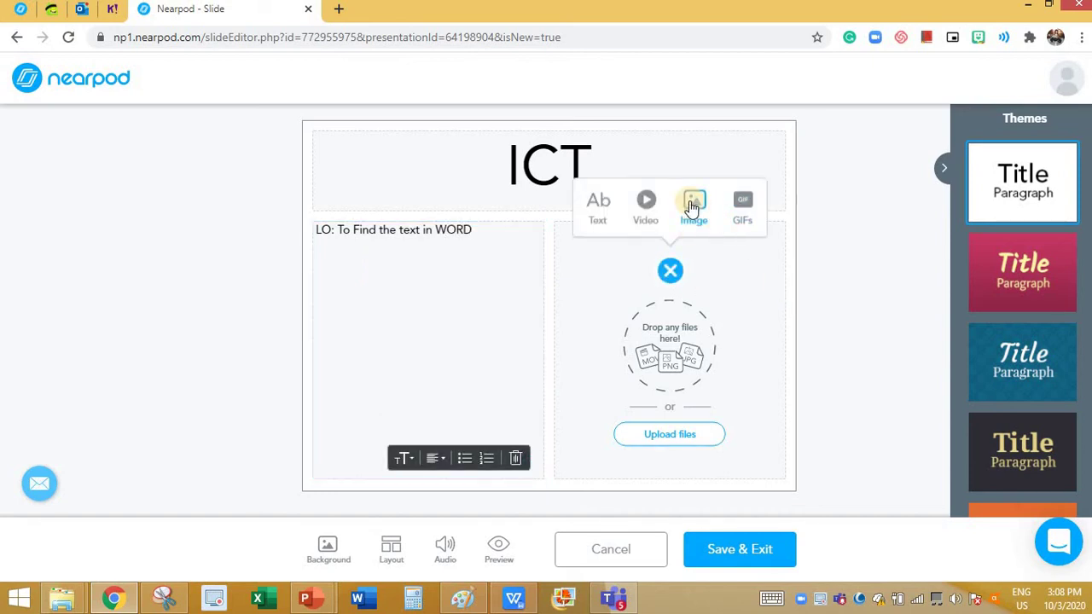
click(691, 204)
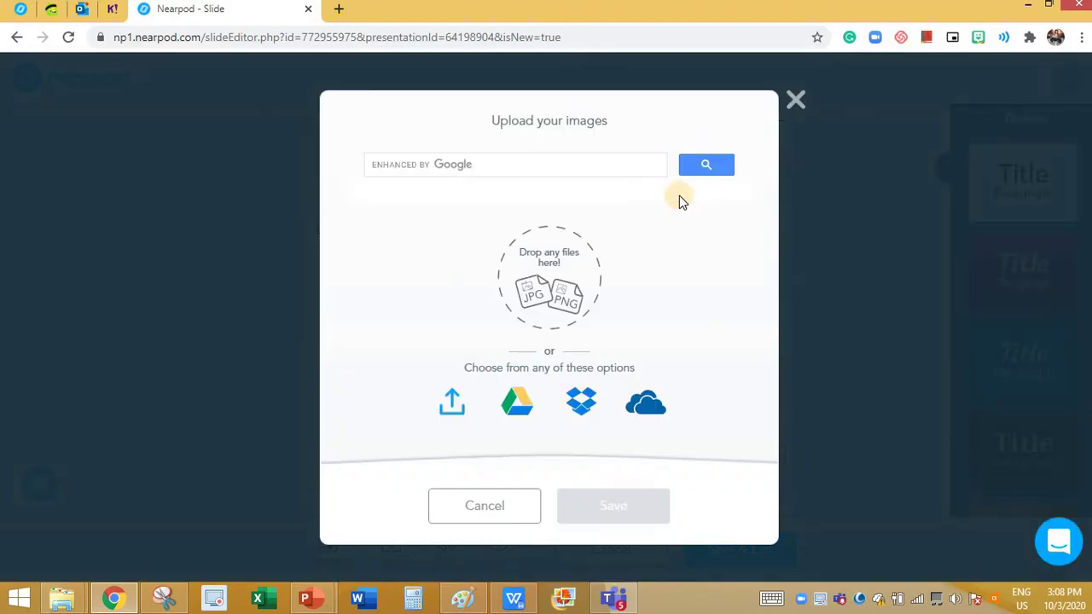
click(457, 415)
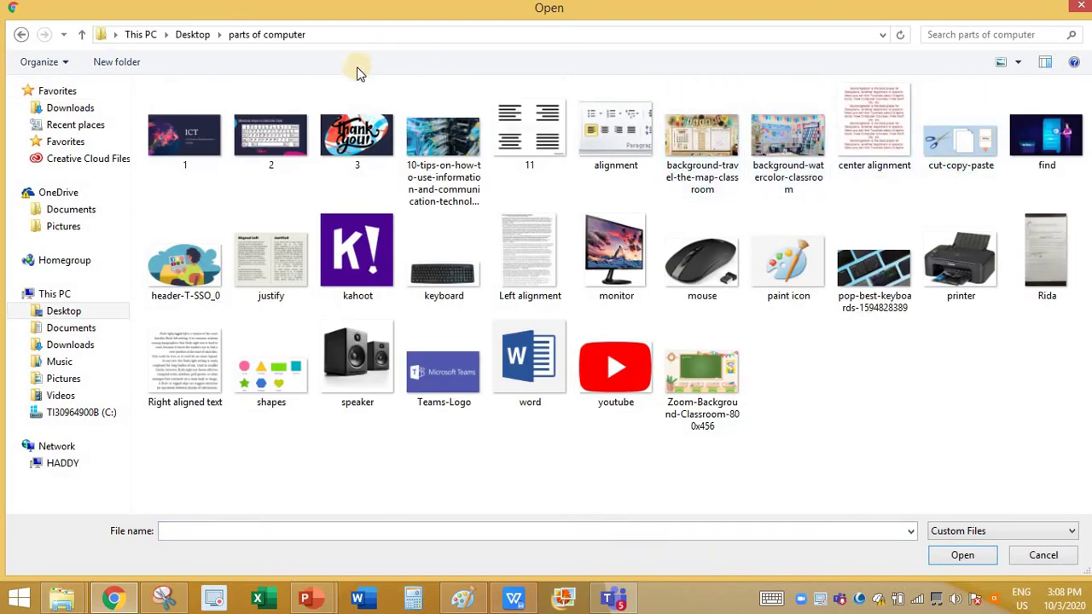
click(530, 373)
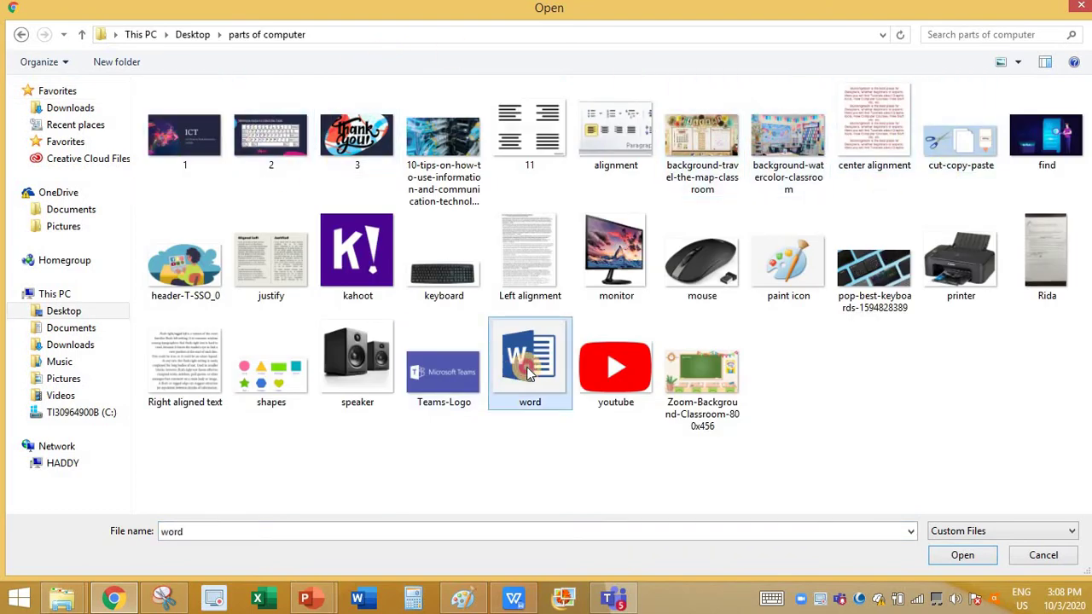
double_click(530, 373)
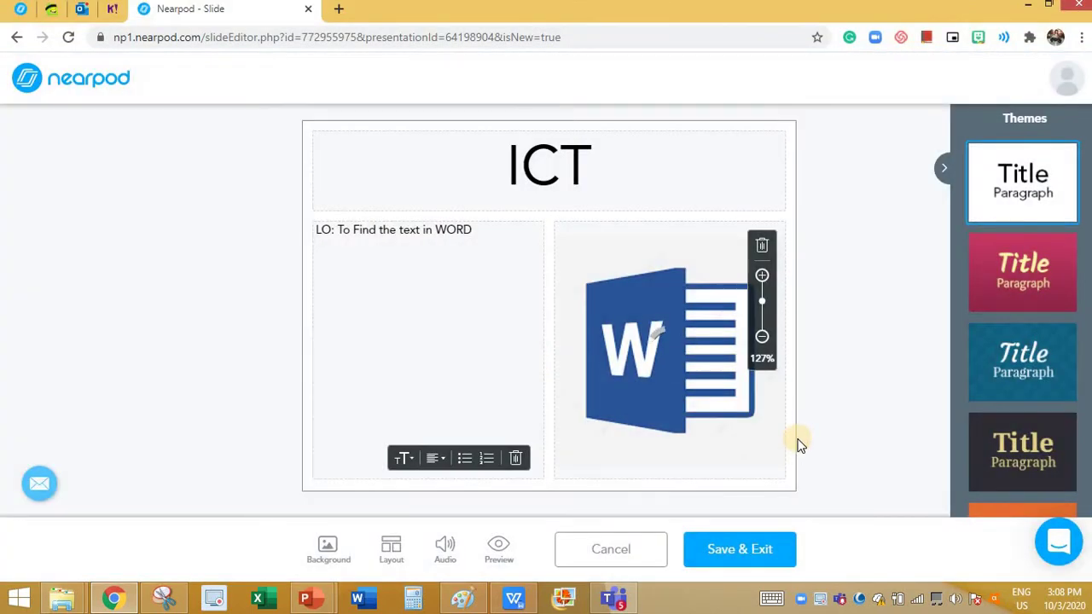
Format the learning objective text as a bulleted list.
click(472, 229)
drag(473, 230, 463, 229)
drag(331, 204, 314, 220)
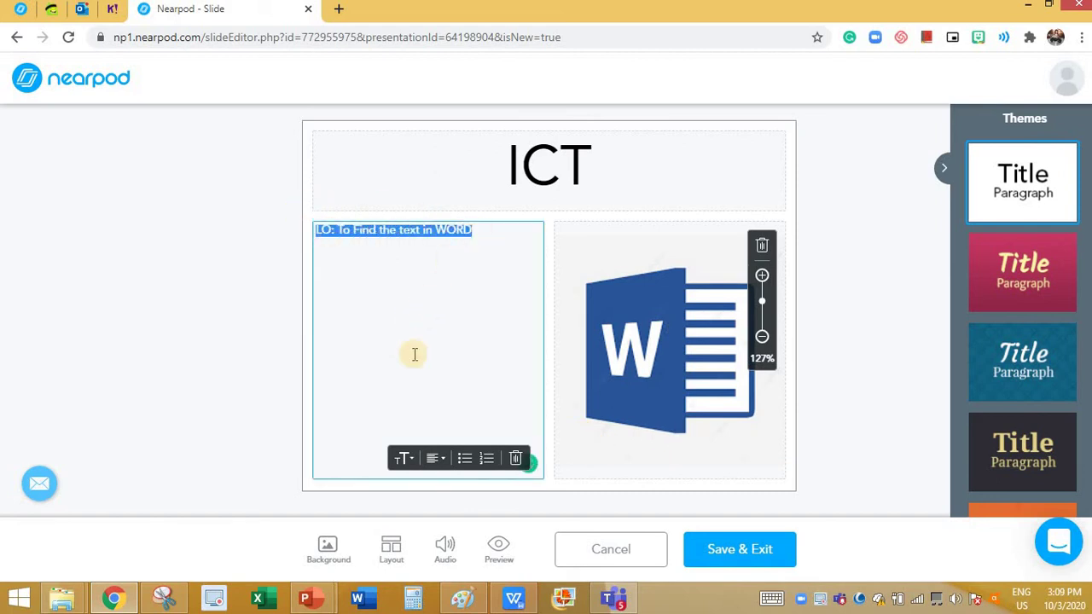
click(463, 461)
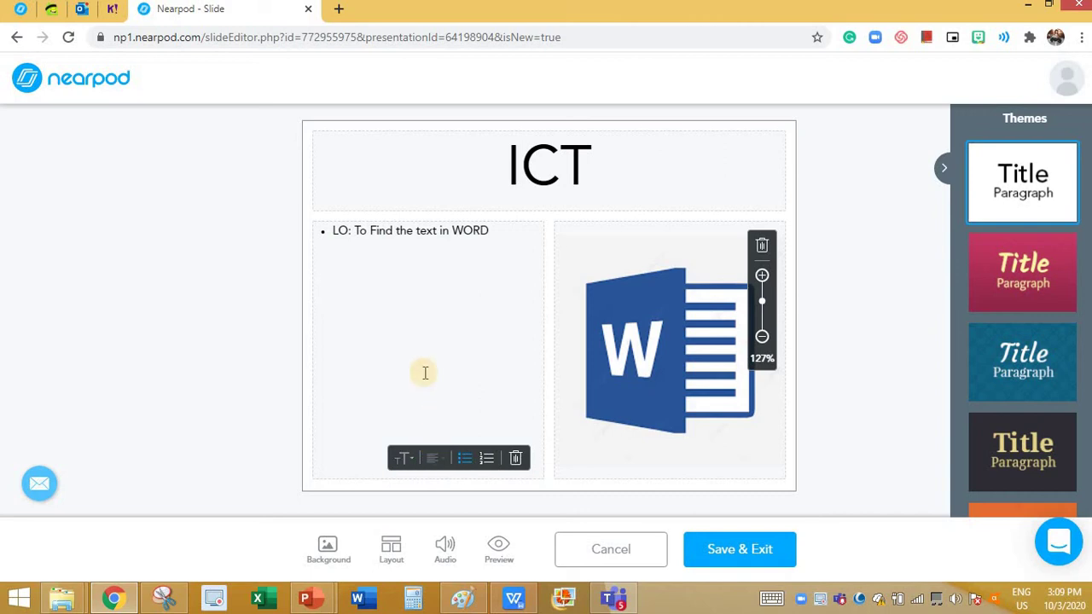
Set the text size of the whole learning objective line to Large.
click(355, 285)
drag(380, 233, 504, 231)
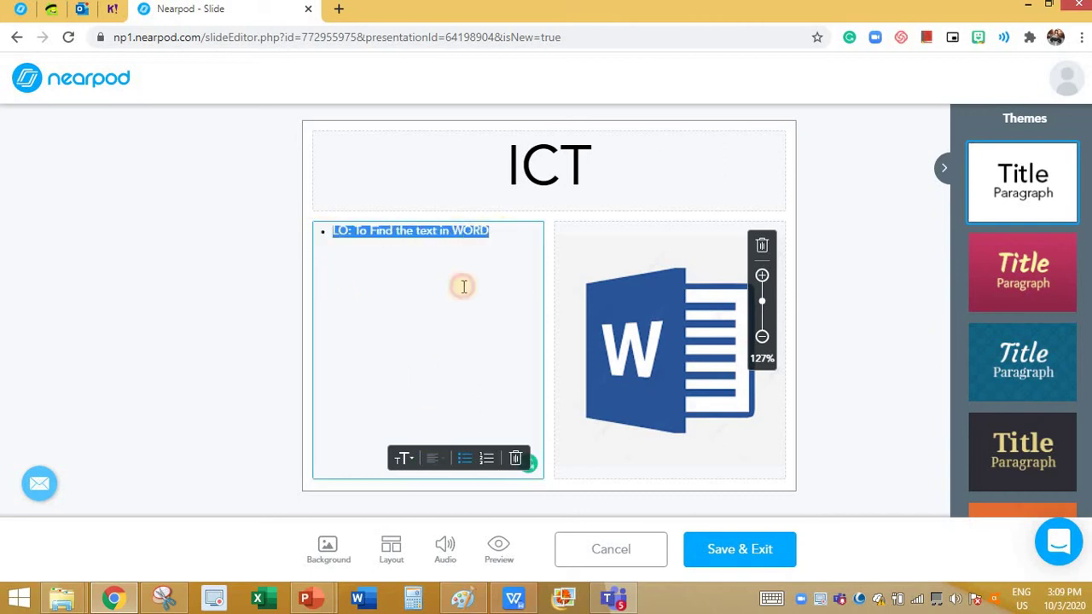
click(410, 461)
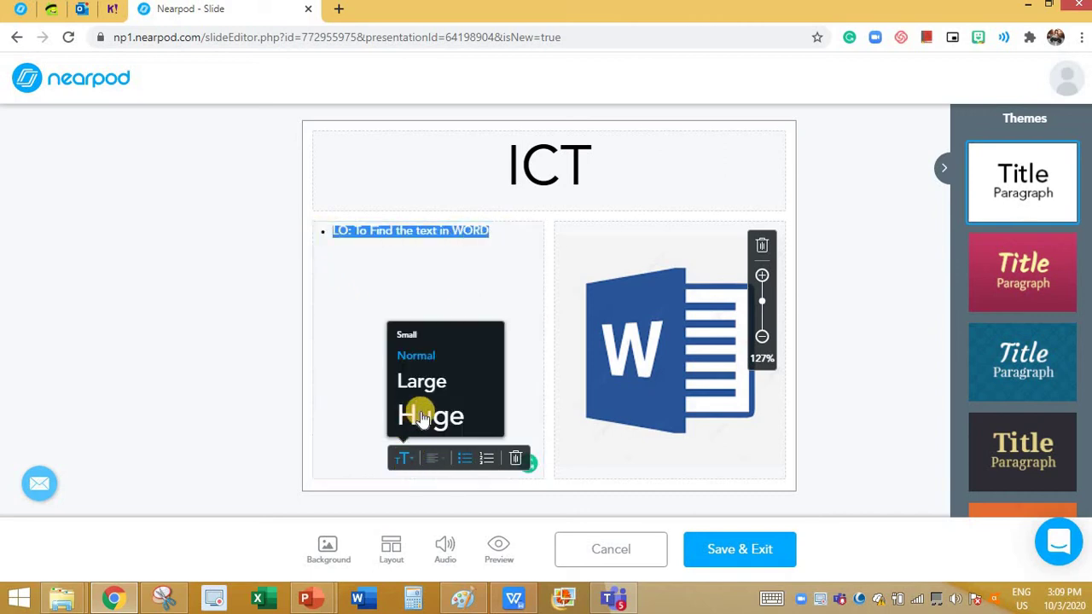
click(427, 388)
Try to lower the bulleted learning objective with three blank lines above it, and remove those lines again.
click(338, 235)
key(Return)
key(Return)
key(Return)
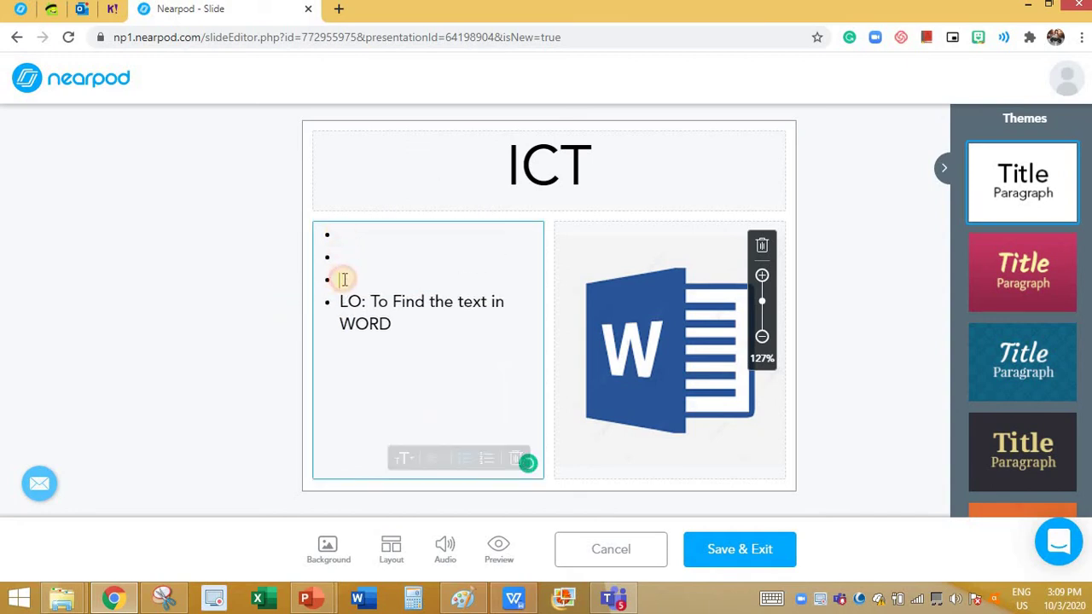
key(BackSpace)
key(BackSpace)
click(338, 257)
key(BackSpace)
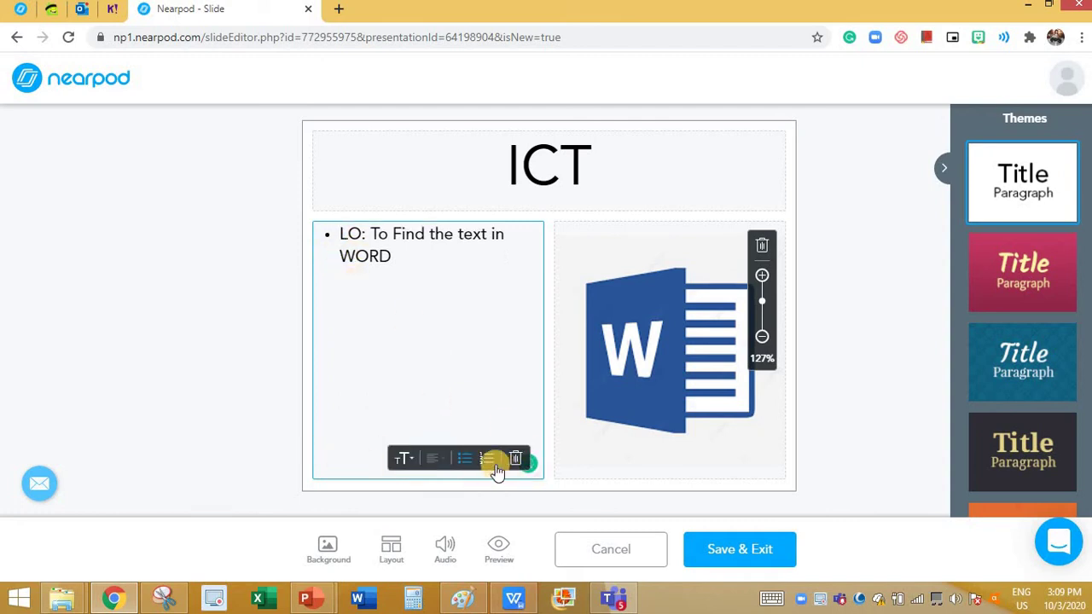
Remove the bullet from the learning objective and lower the text to the middle of its block with blank lines.
click(465, 459)
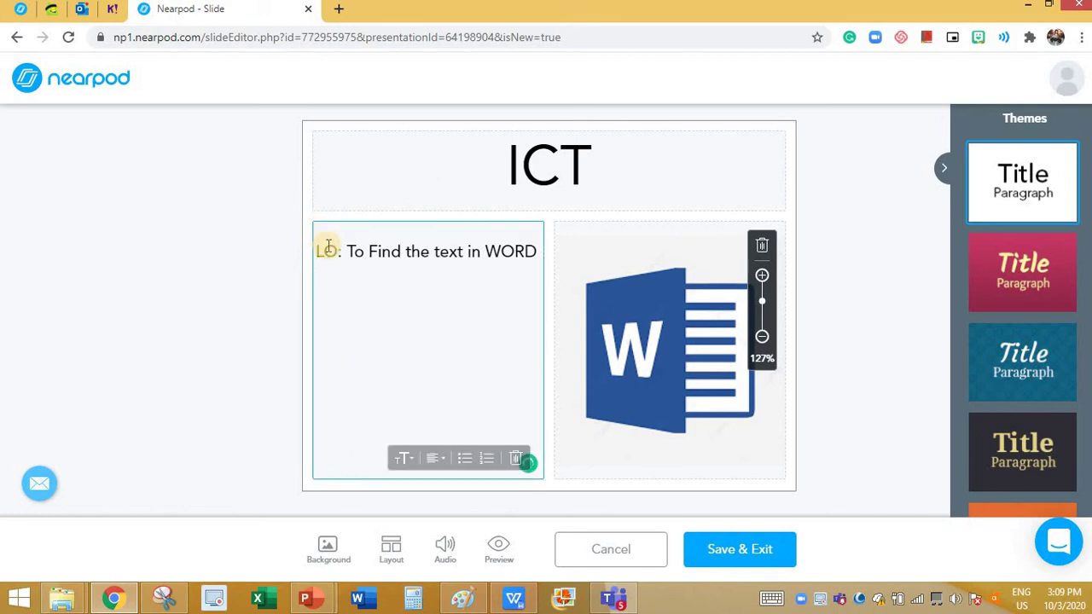
click(629, 203)
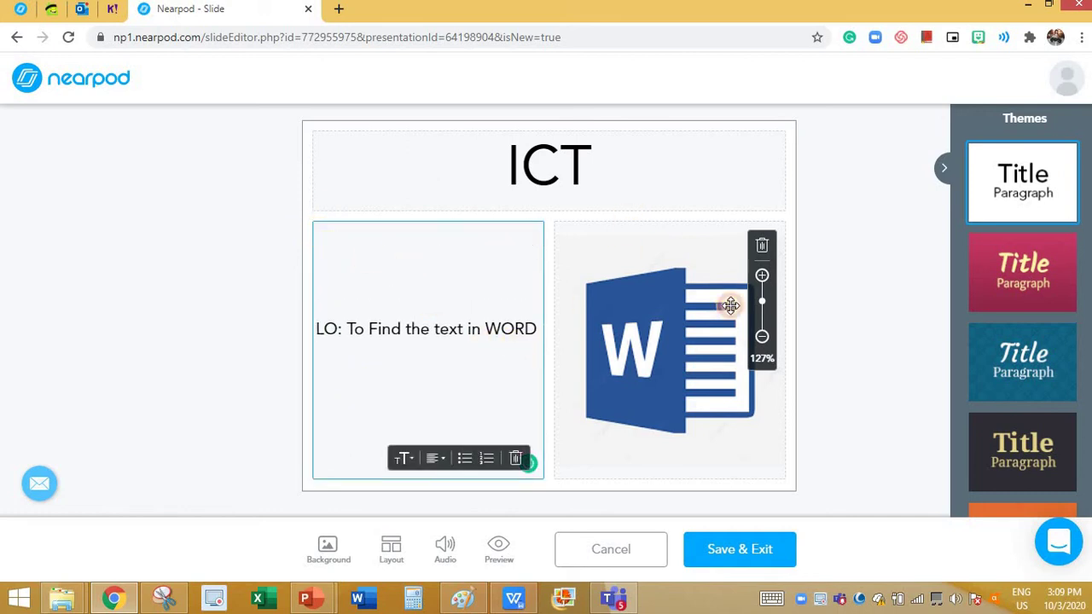
click(906, 368)
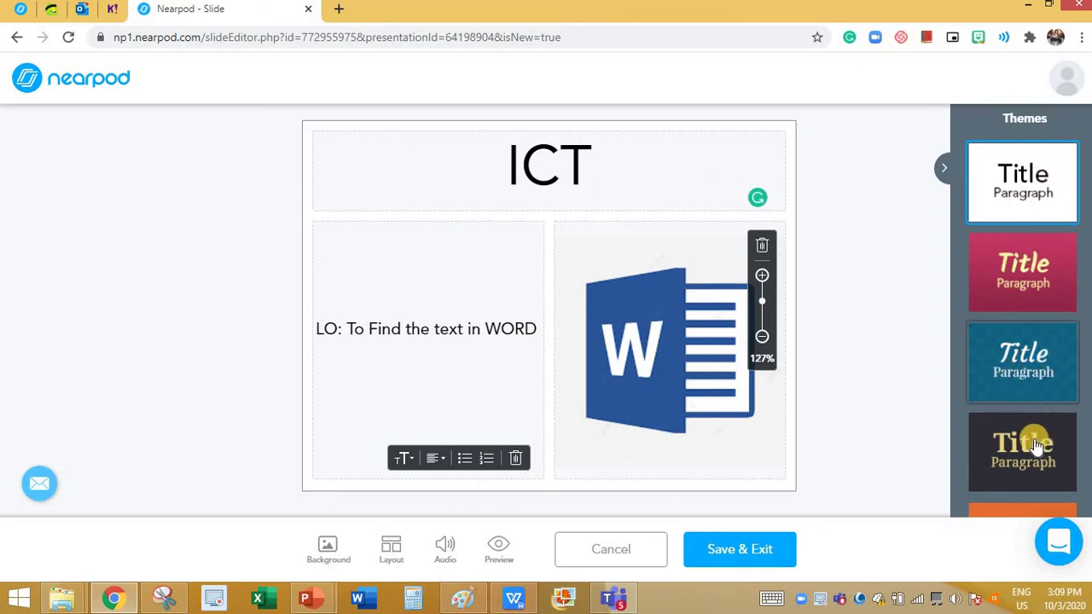
Apply the dark theme with the yellow title to the slide and preview the result.
click(1035, 473)
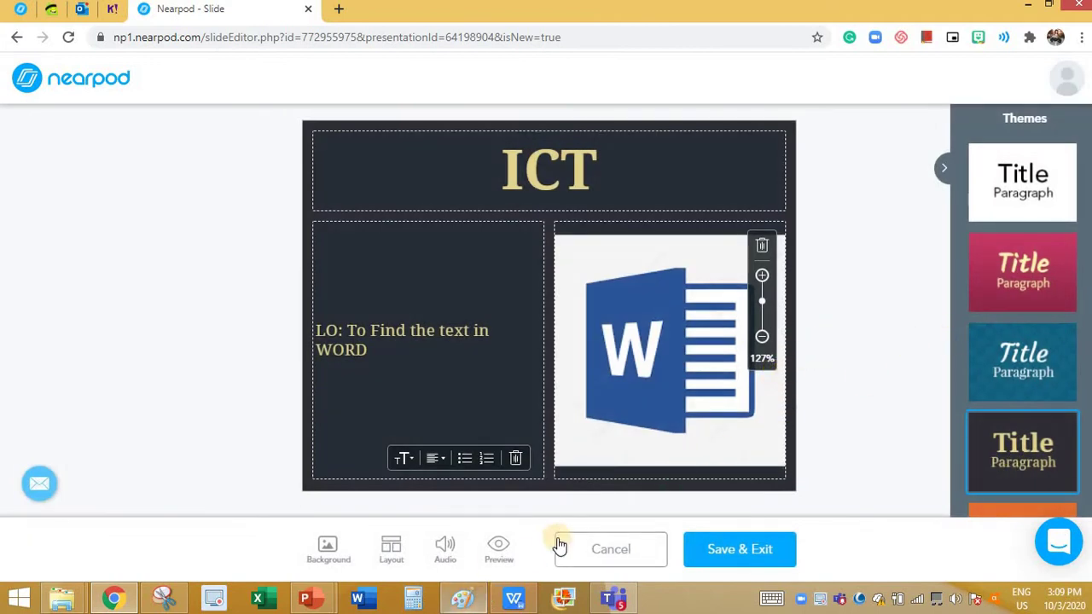
click(498, 547)
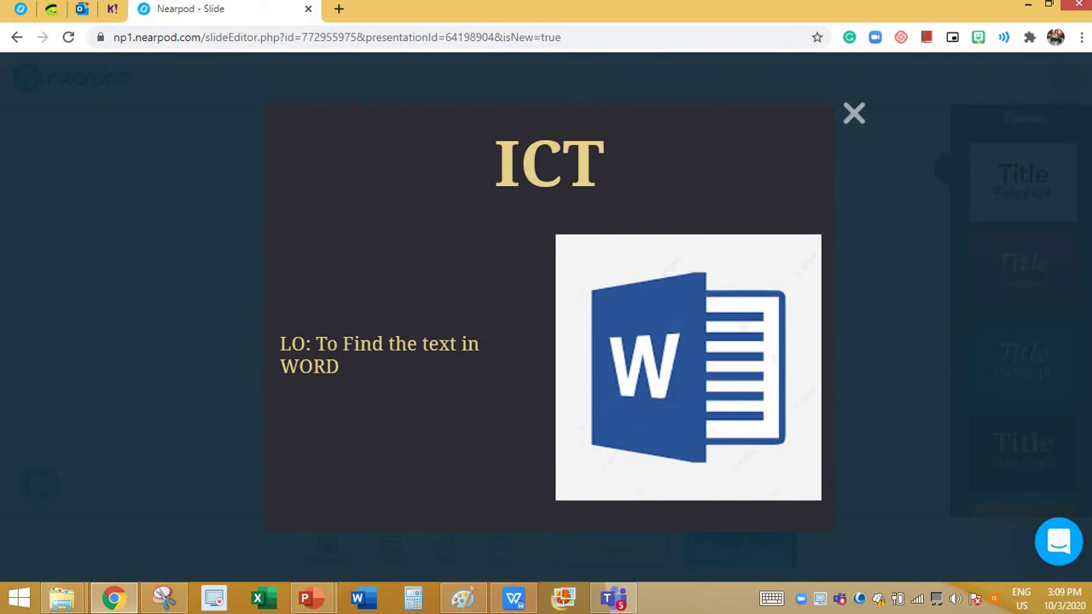
click(856, 113)
Save and exit the slide, accepting the theme change for the whole lesson.
click(769, 555)
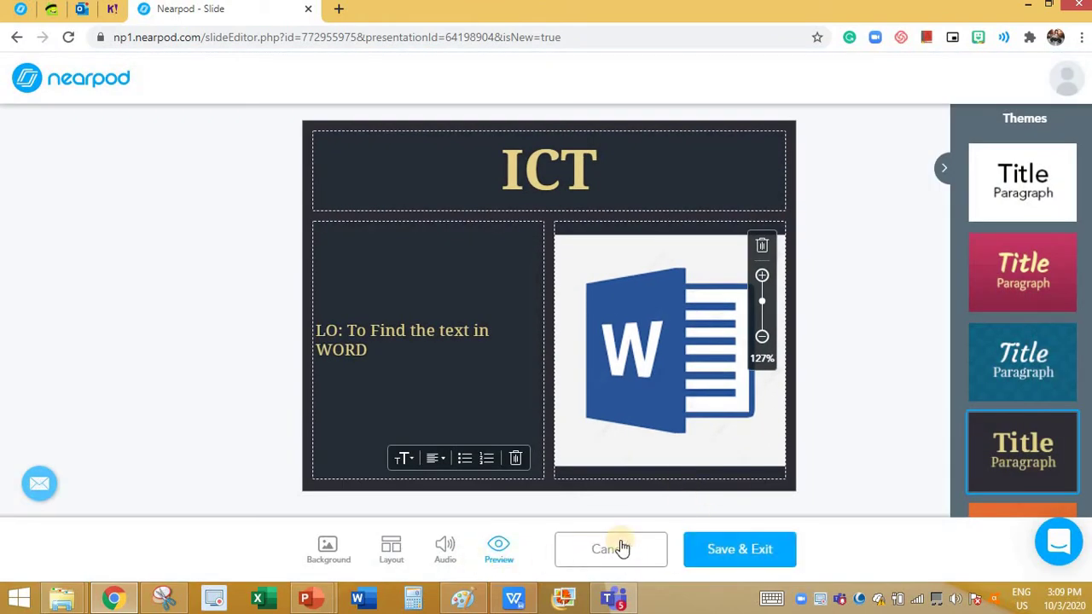
click(745, 539)
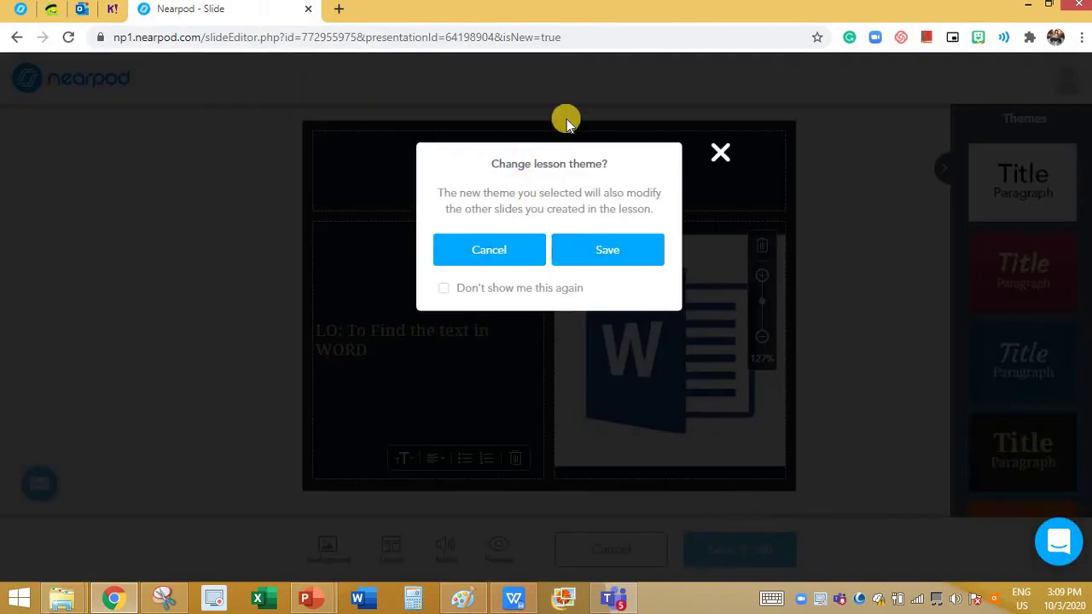
click(616, 249)
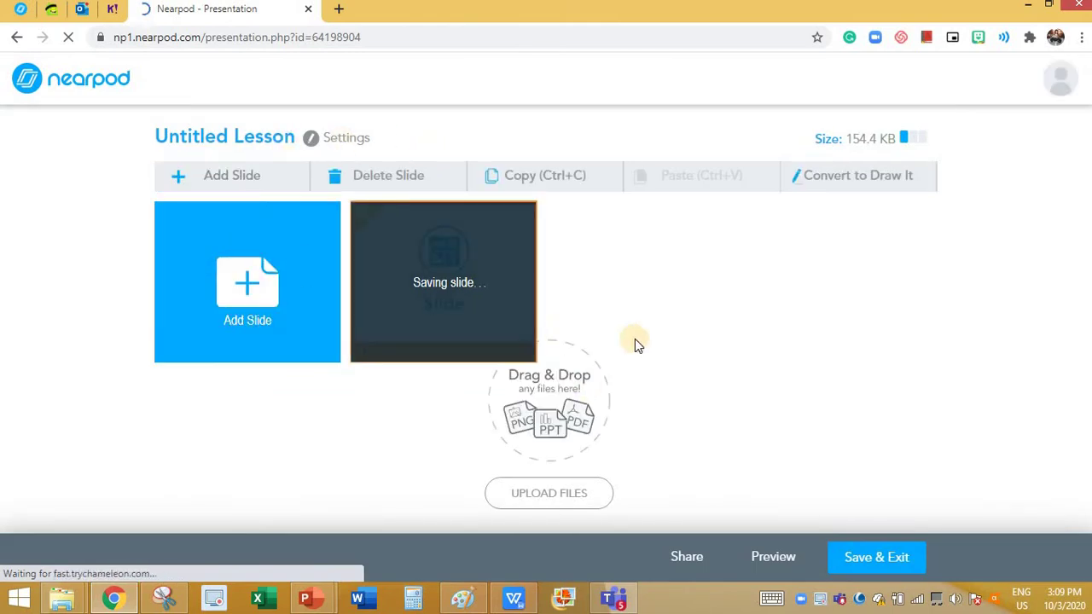
Rename the untitled lesson to "ICT LESSON".
click(240, 137)
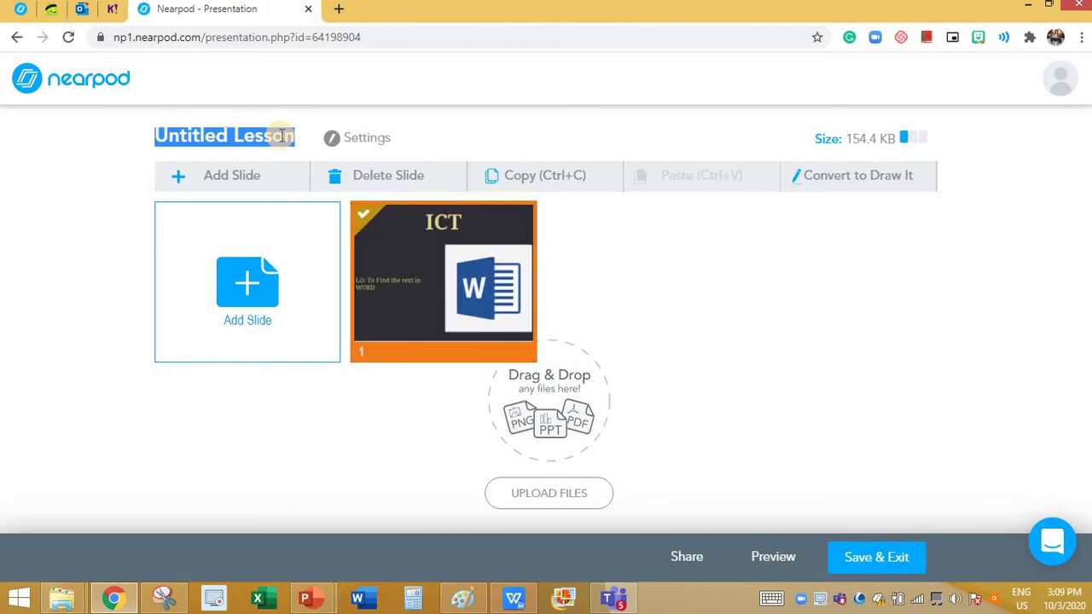
key(BackSpace)
text(ICT LESSON)
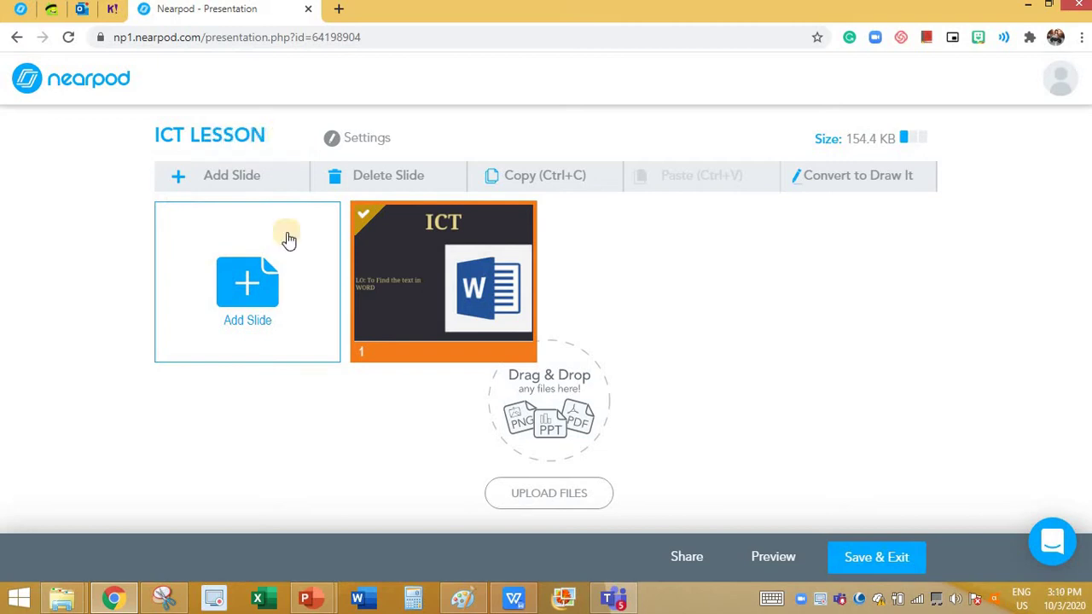
click(256, 436)
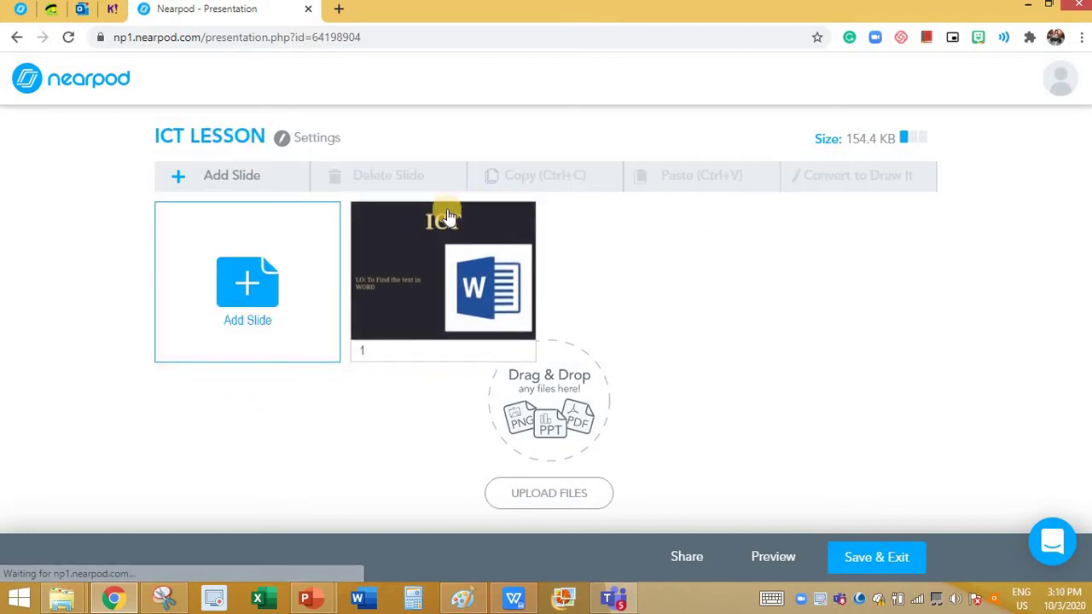
Add an Open-Ended Question activity to the lesson with the question "What is the purpose of Shortcut keys?".
click(280, 273)
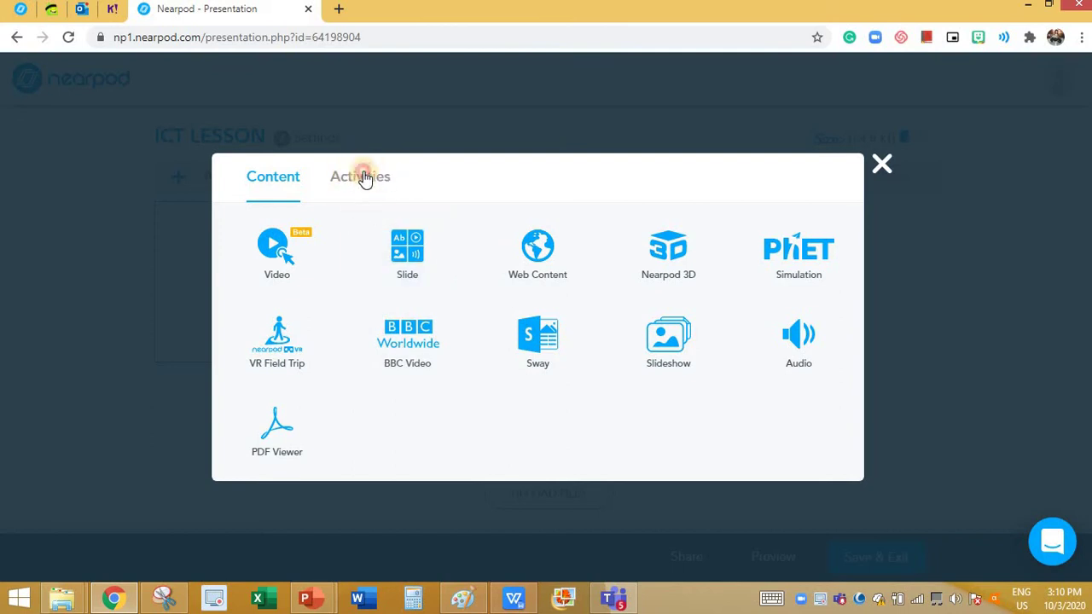
click(363, 176)
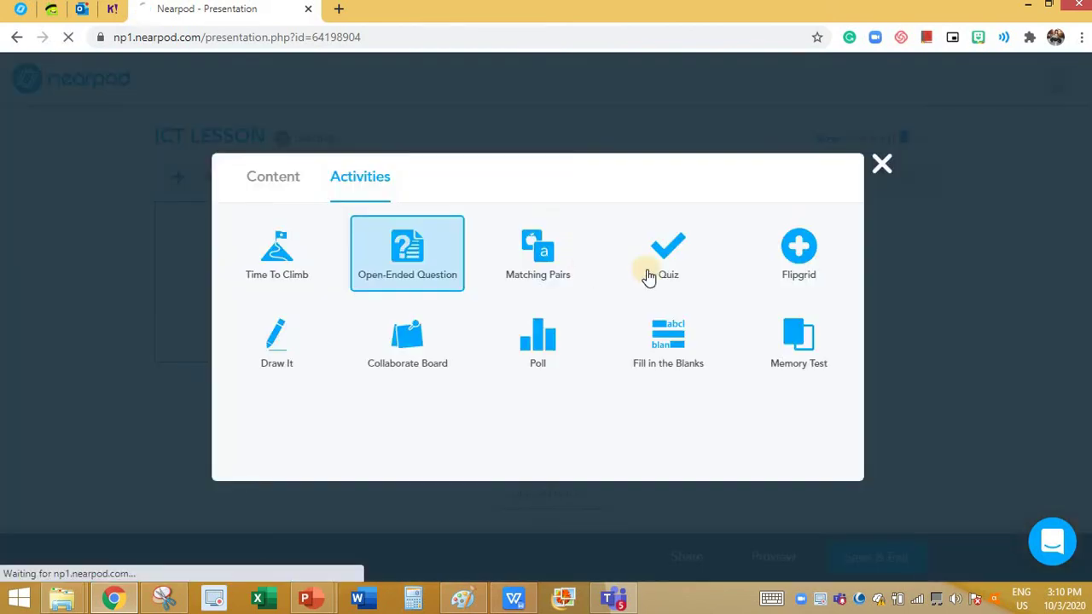
click(408, 249)
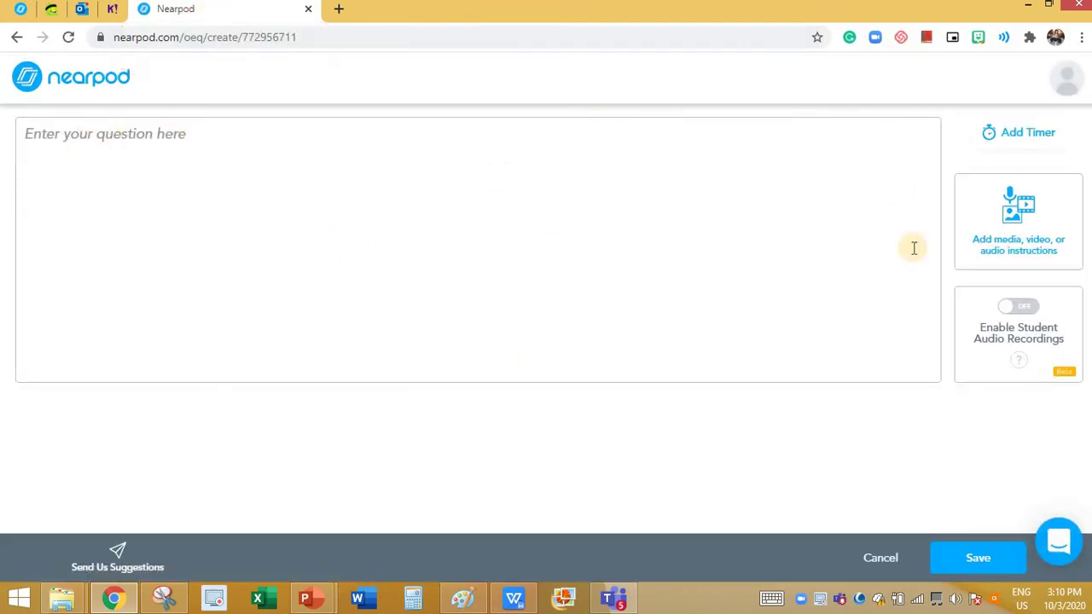
click(82, 164)
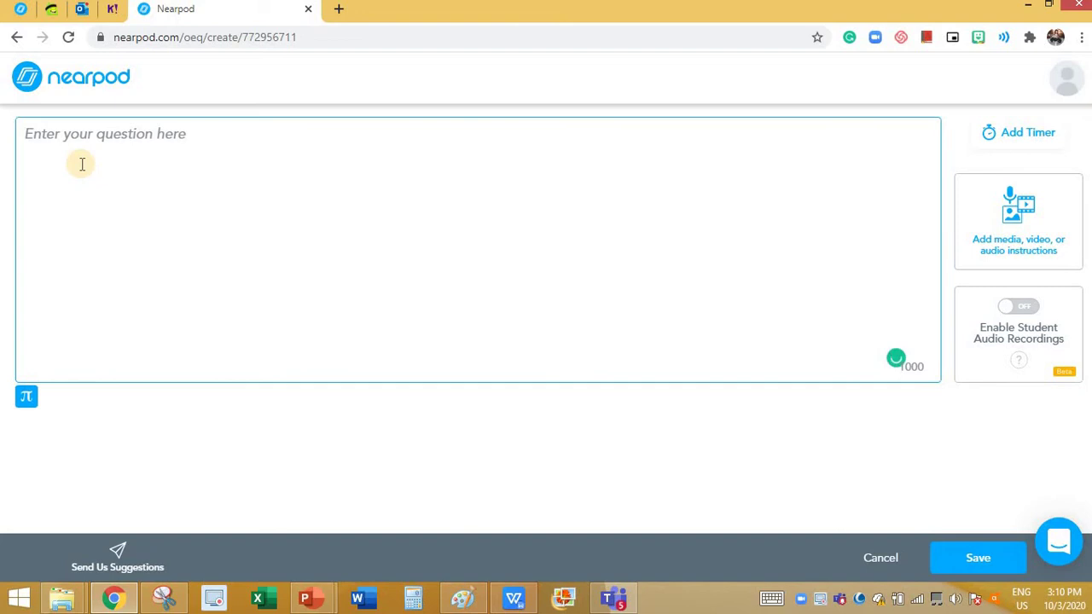
text(H)
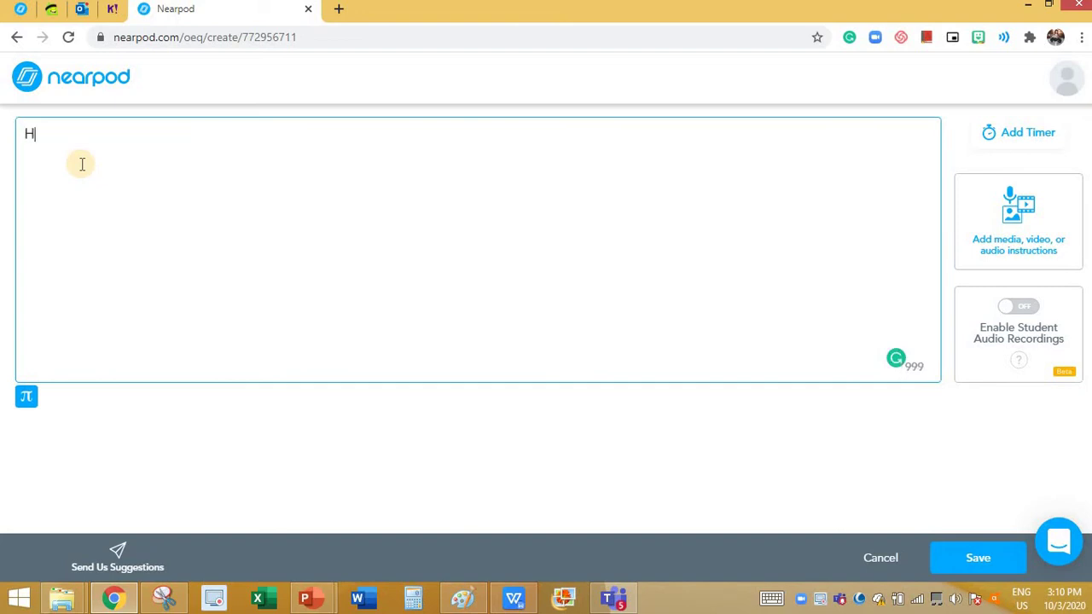
text(hat is the purpose of Shortcut keys?)
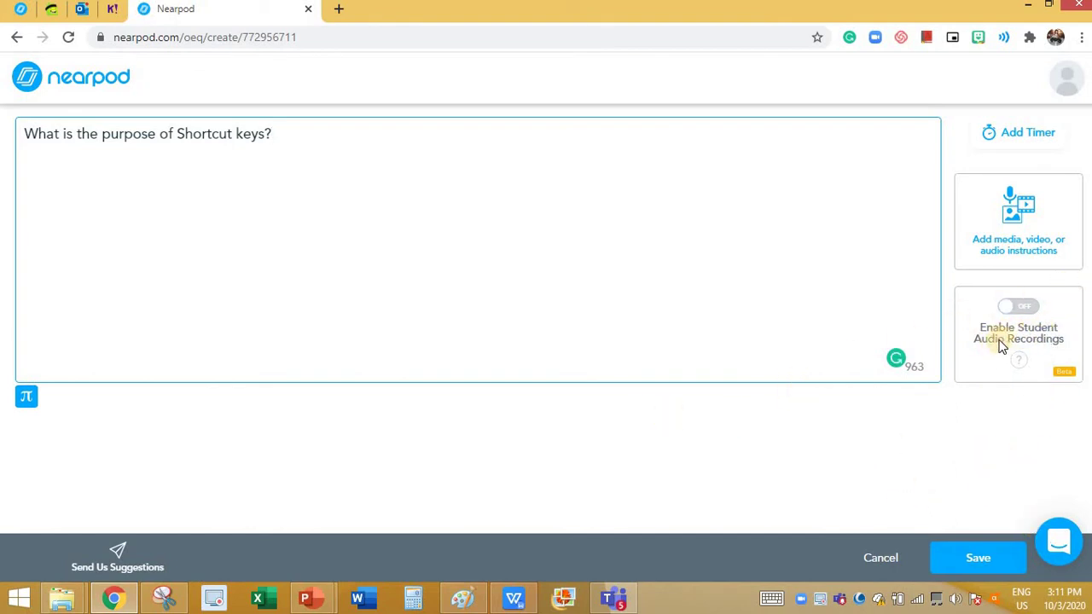
Enable student audio recordings and add a 1-minute timer to the open-ended question, saving the activity.
click(1026, 309)
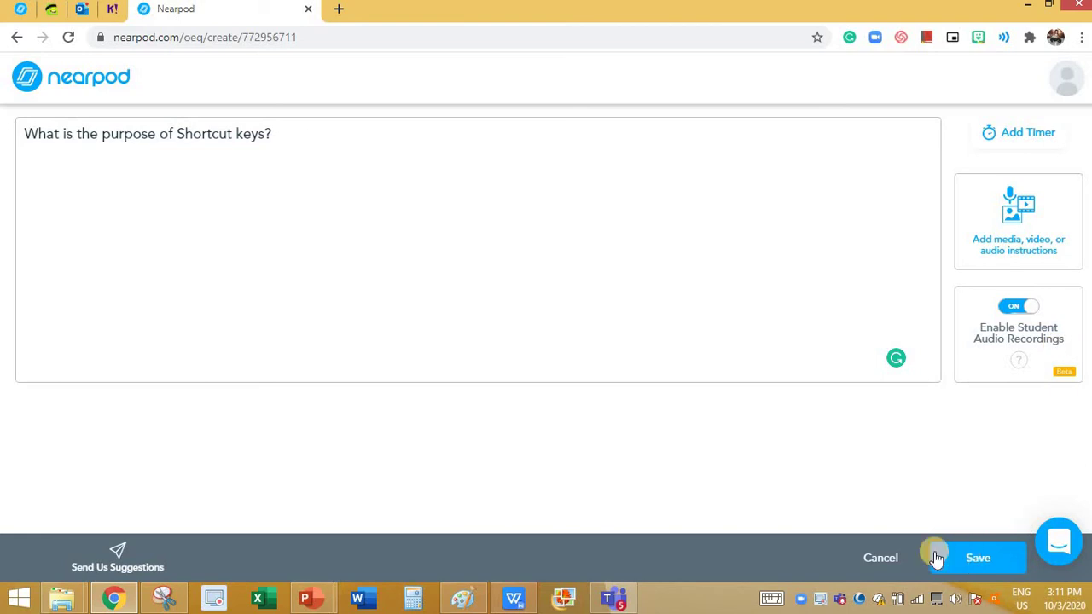
click(1037, 136)
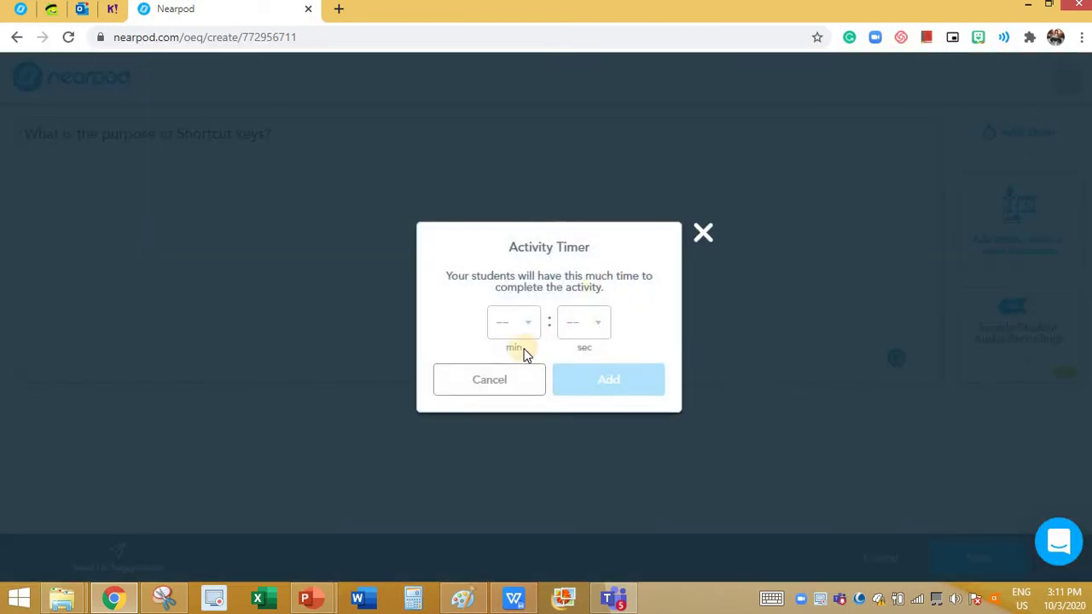
click(528, 330)
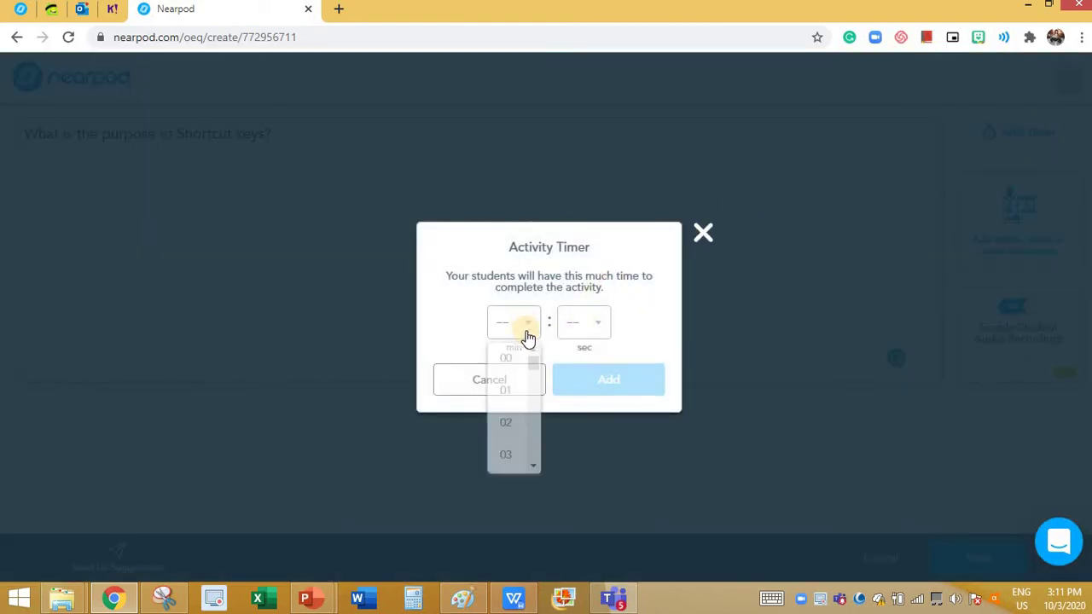
click(506, 390)
click(637, 384)
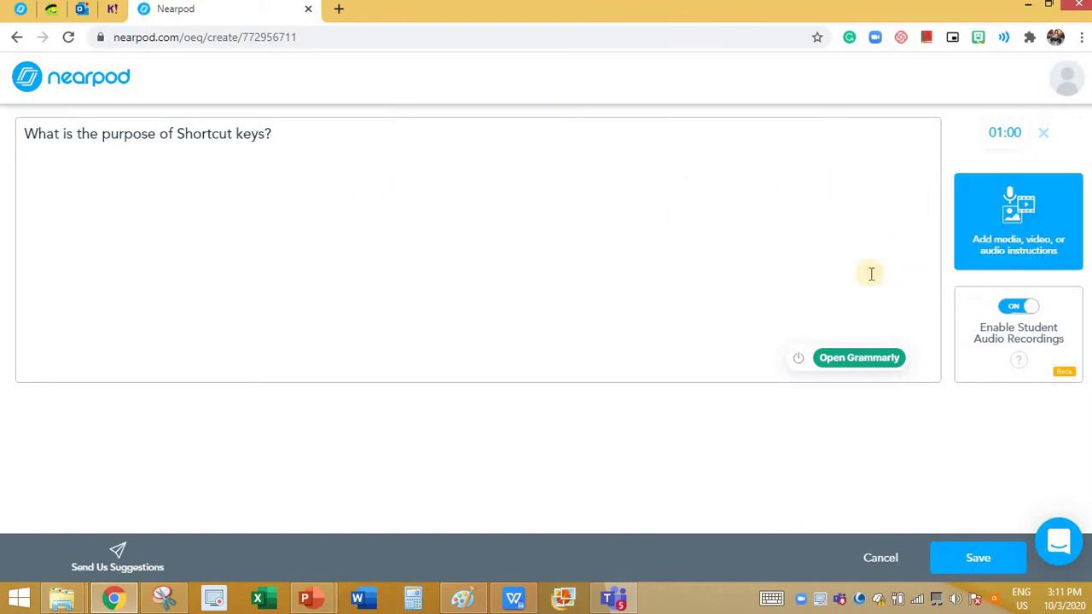
click(973, 559)
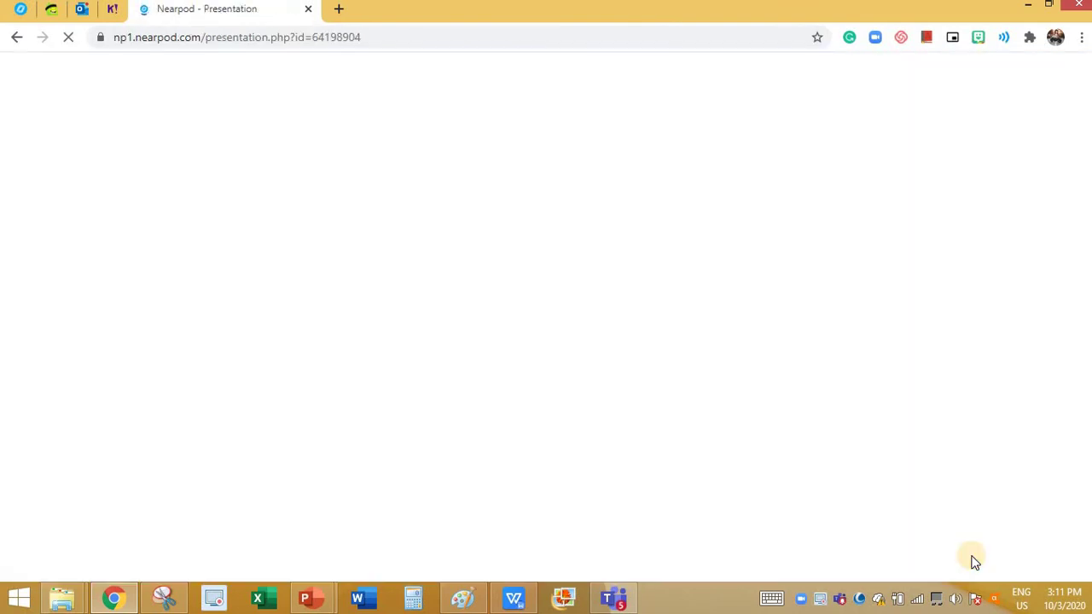
Add a Poll activity asking "Do you think Shortcut keys work on all software?" with the answers Yes and No, and save it.
click(622, 285)
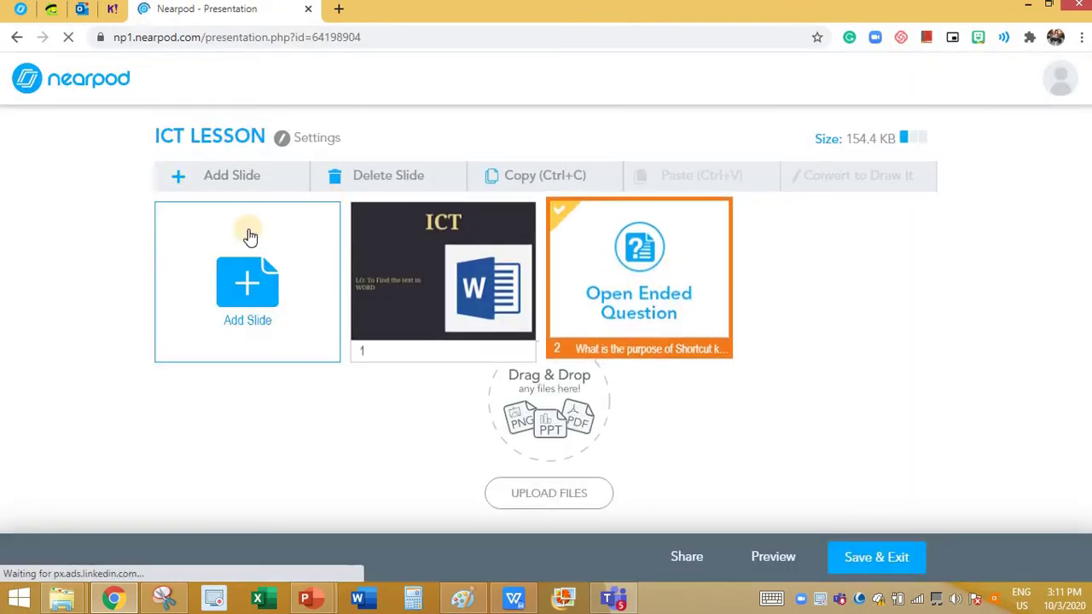
click(218, 286)
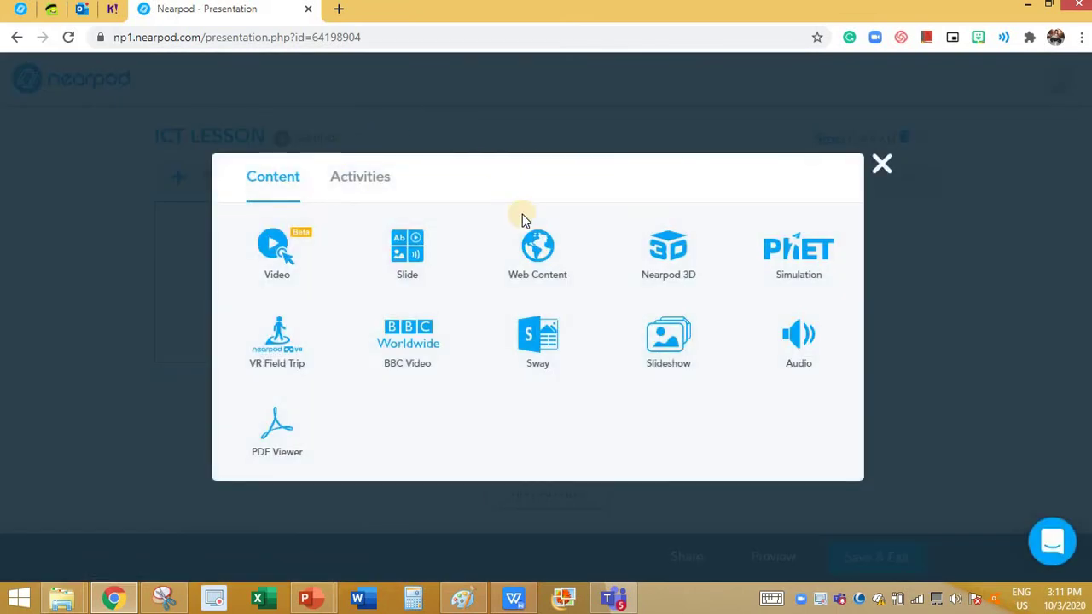
click(349, 185)
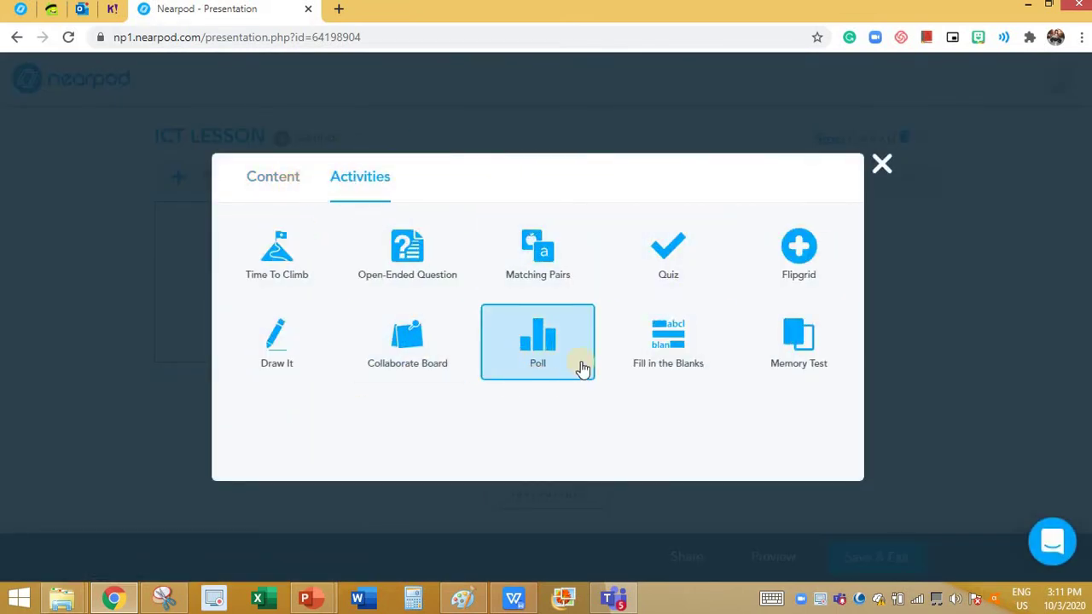
click(557, 345)
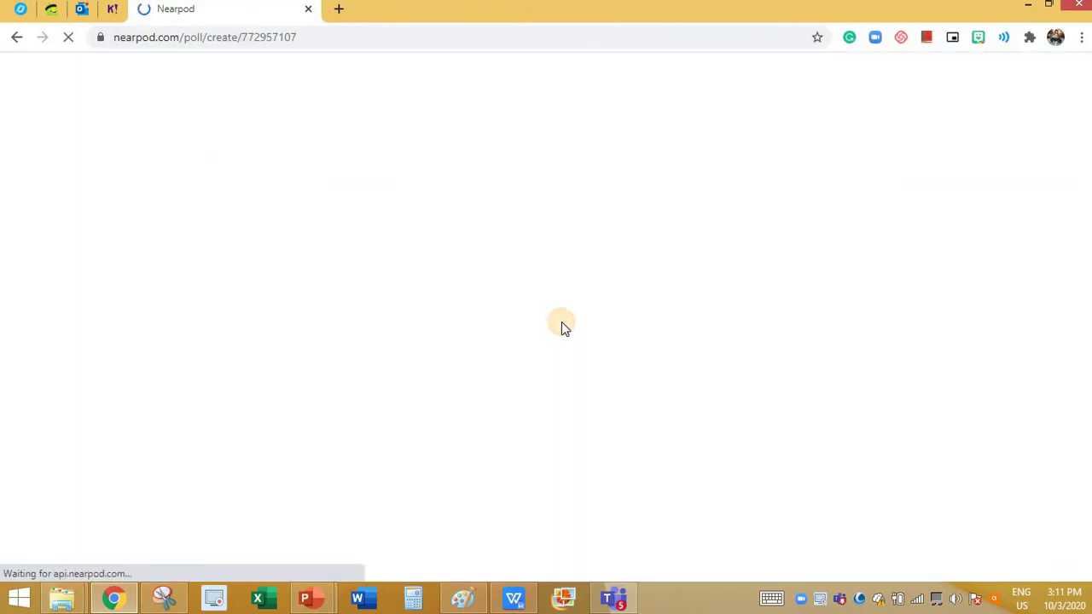
click(262, 215)
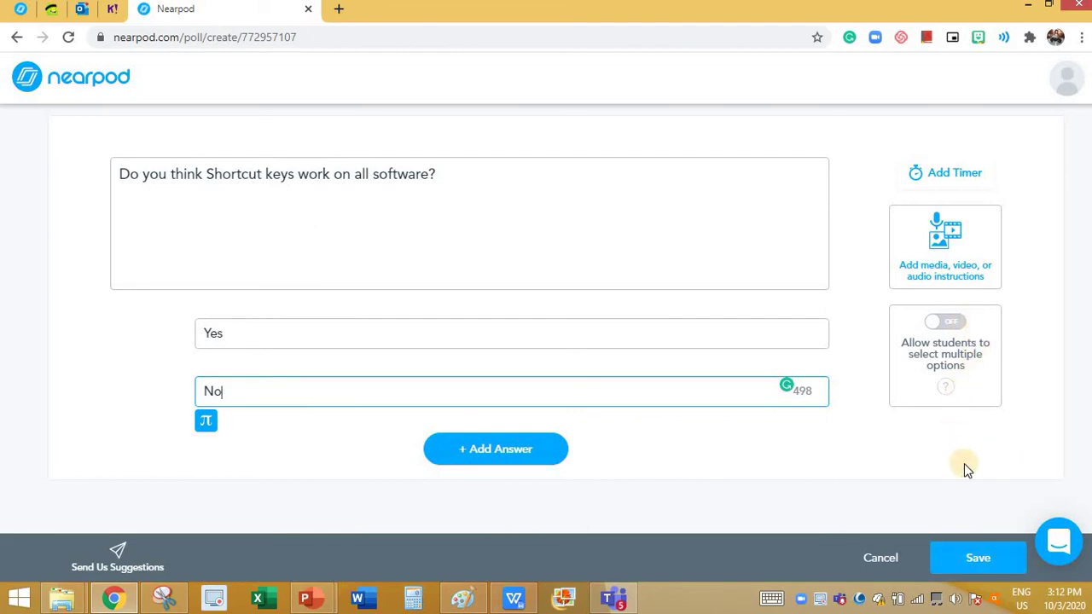
click(981, 559)
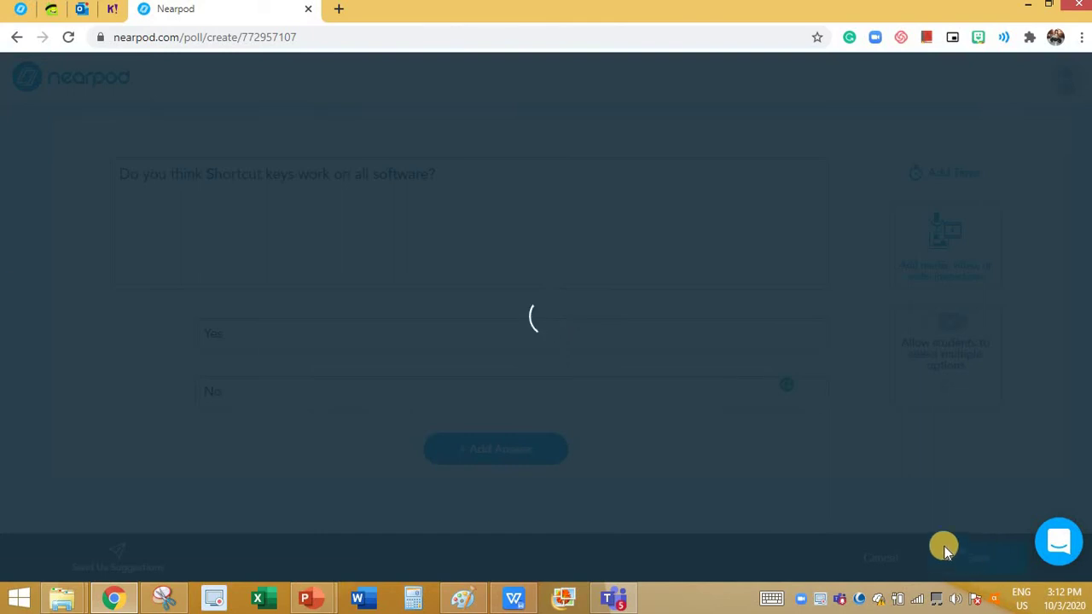
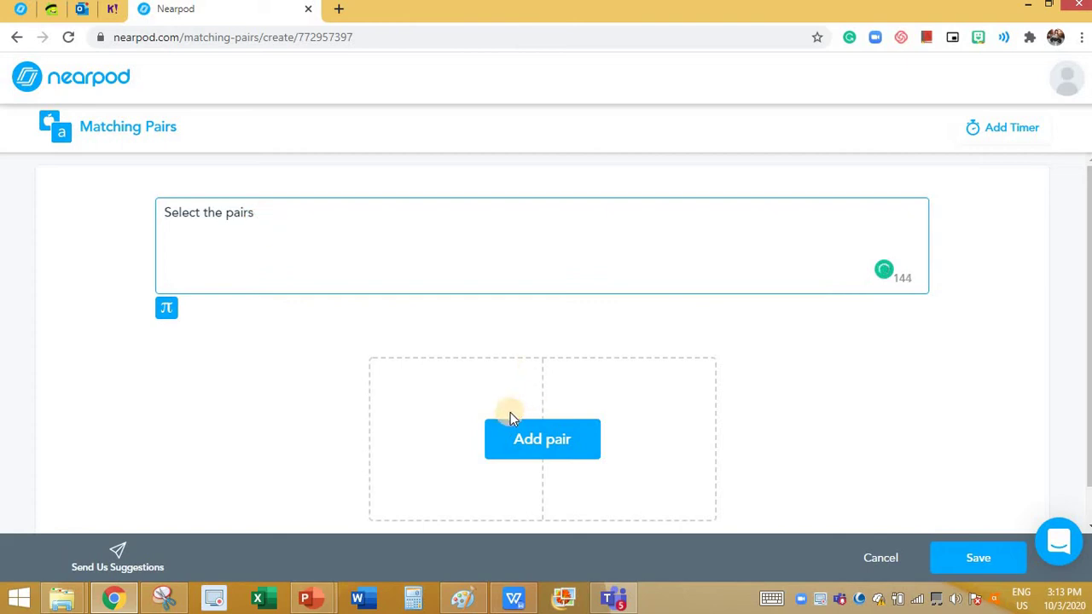
Add the pairs CUT and CTRL+X, COPY and CTRL+C, and PASTE and CTRL +V to the Matching Pairs activity.
click(525, 441)
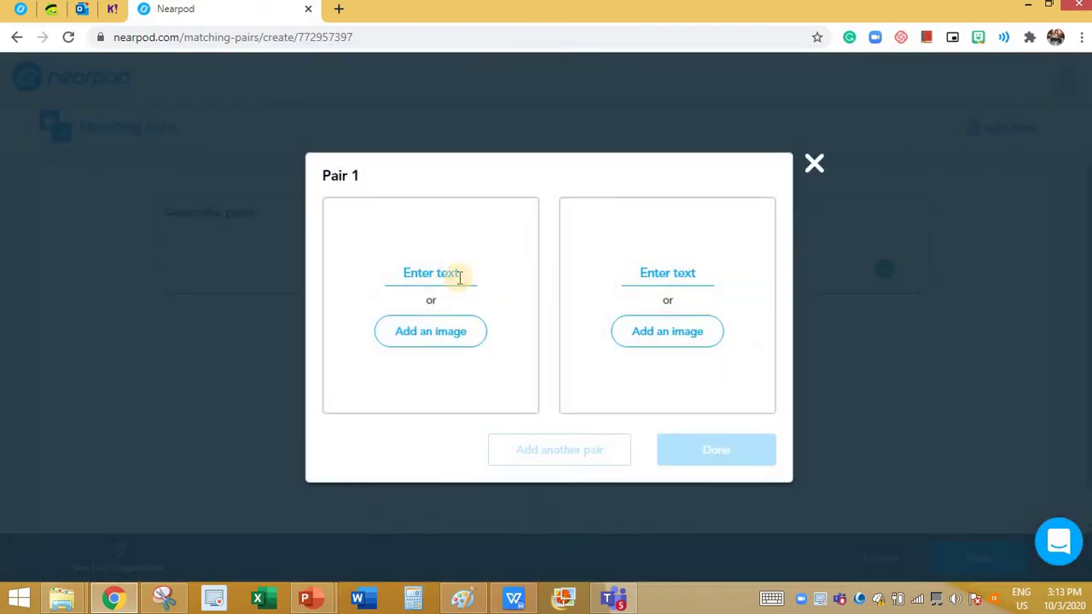
click(459, 275)
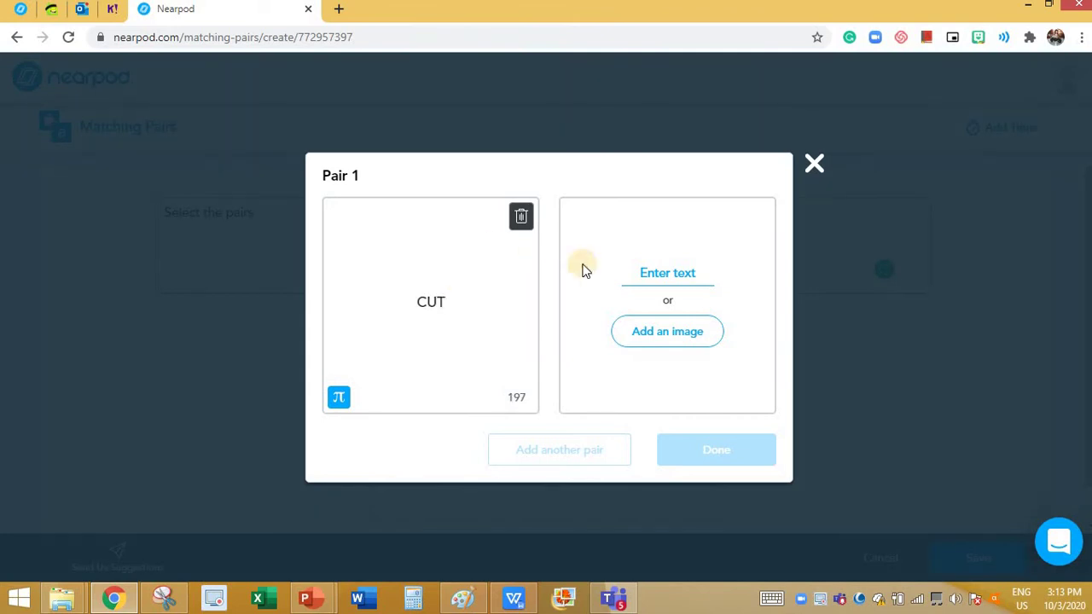
click(673, 274)
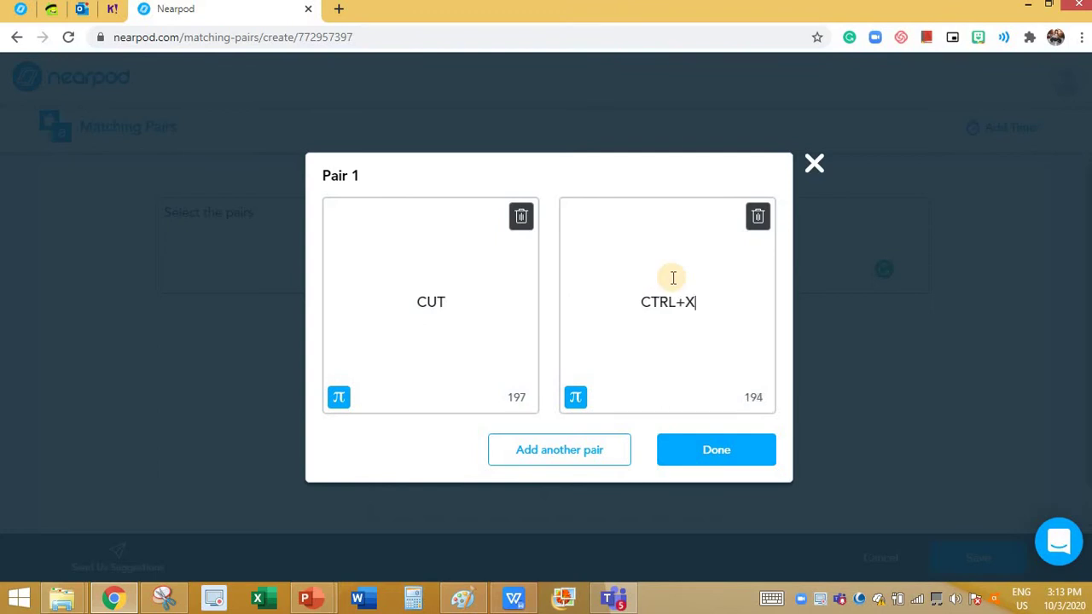
click(607, 456)
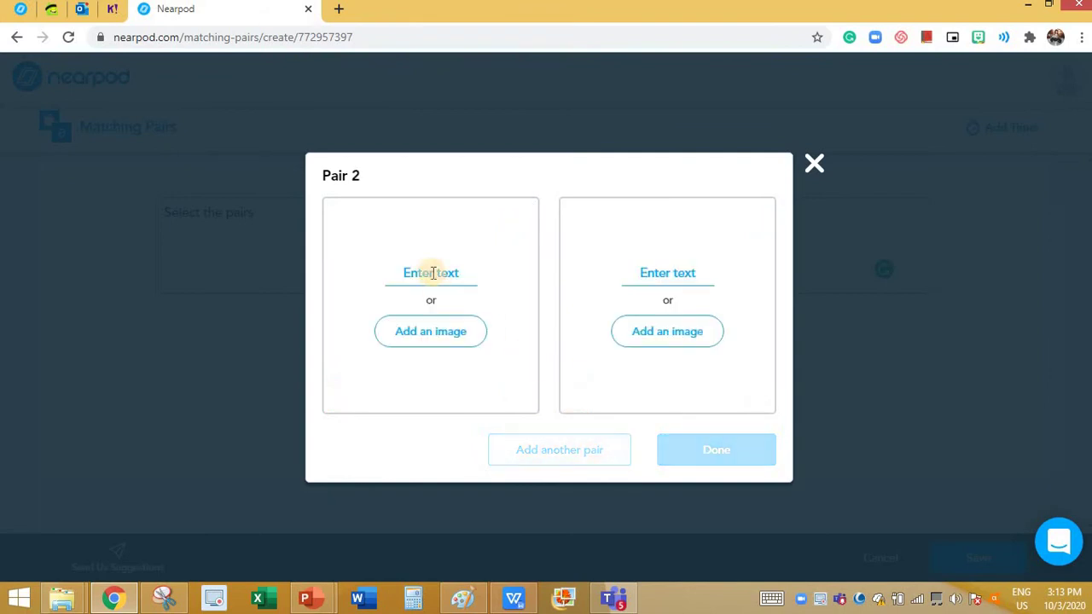
click(433, 273)
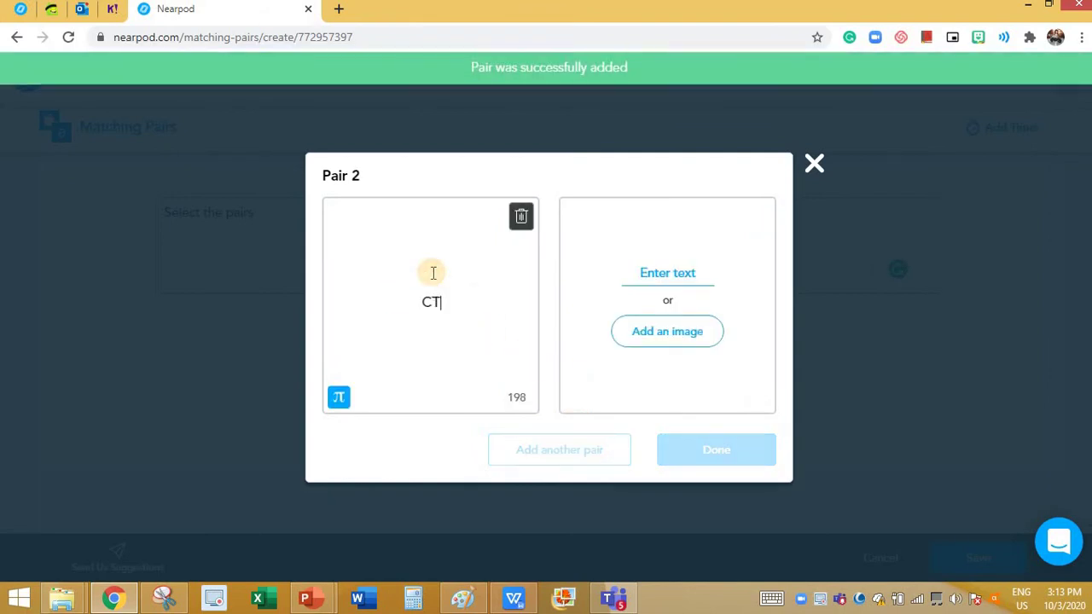
text(CTRL +V)
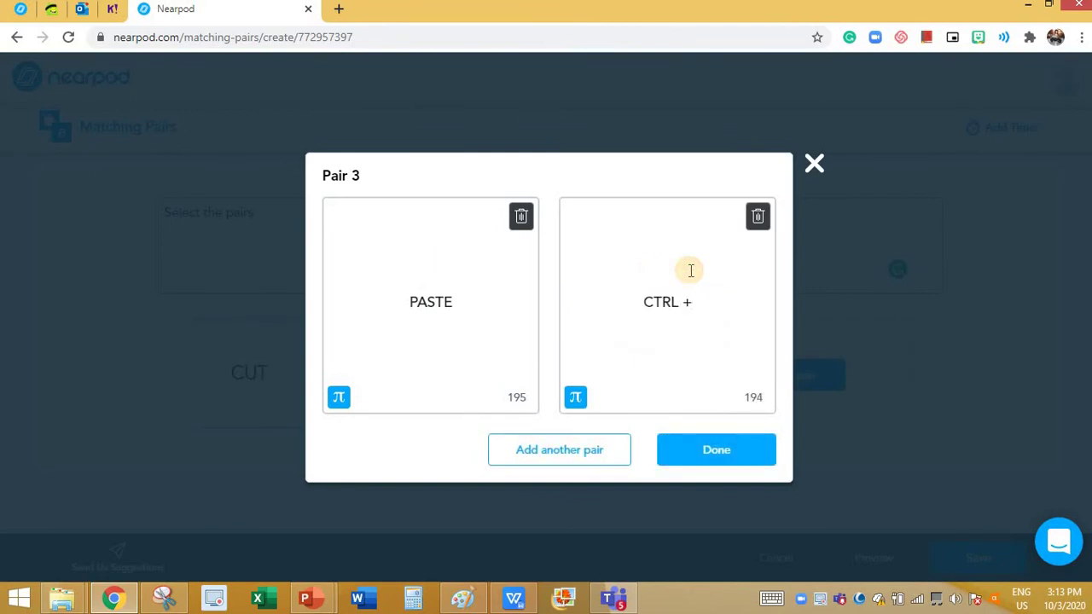
click(725, 457)
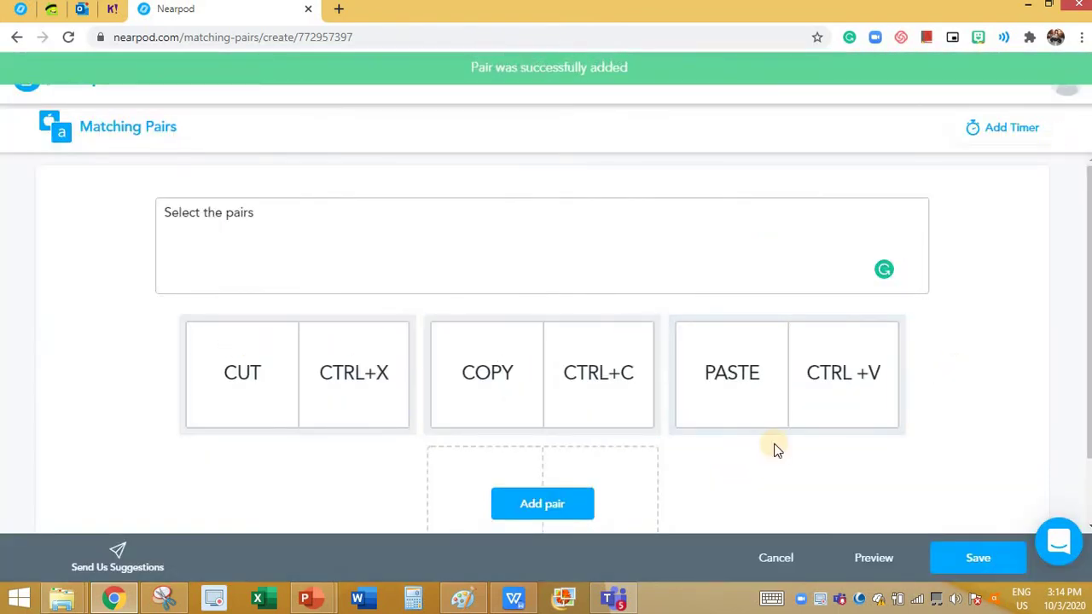
Preview the Matching Pairs activity by trying correct and incorrect card matches, and save it to the lesson.
click(302, 214)
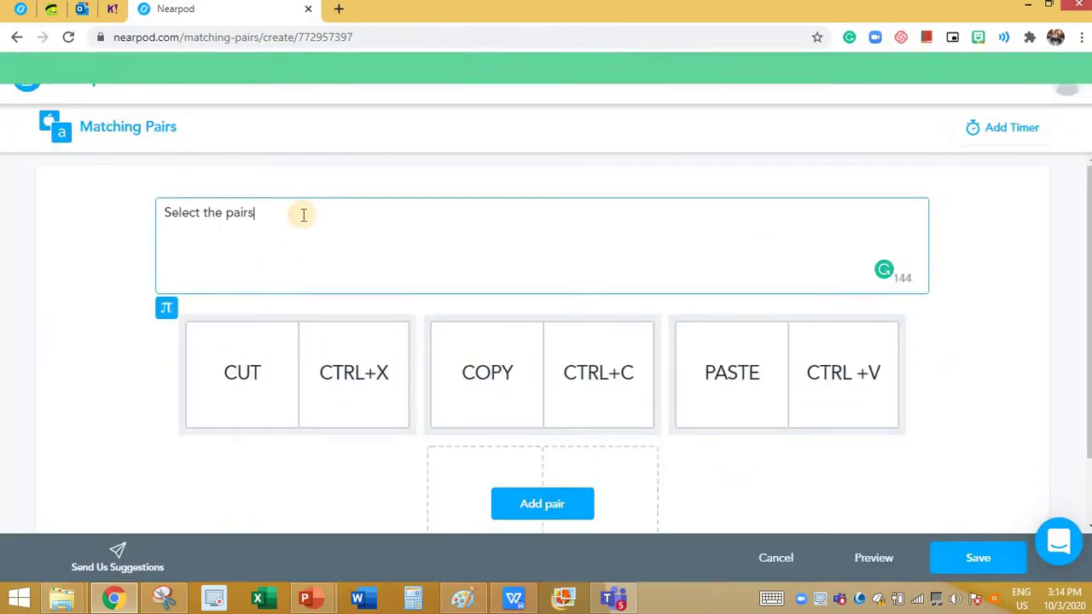
click(830, 509)
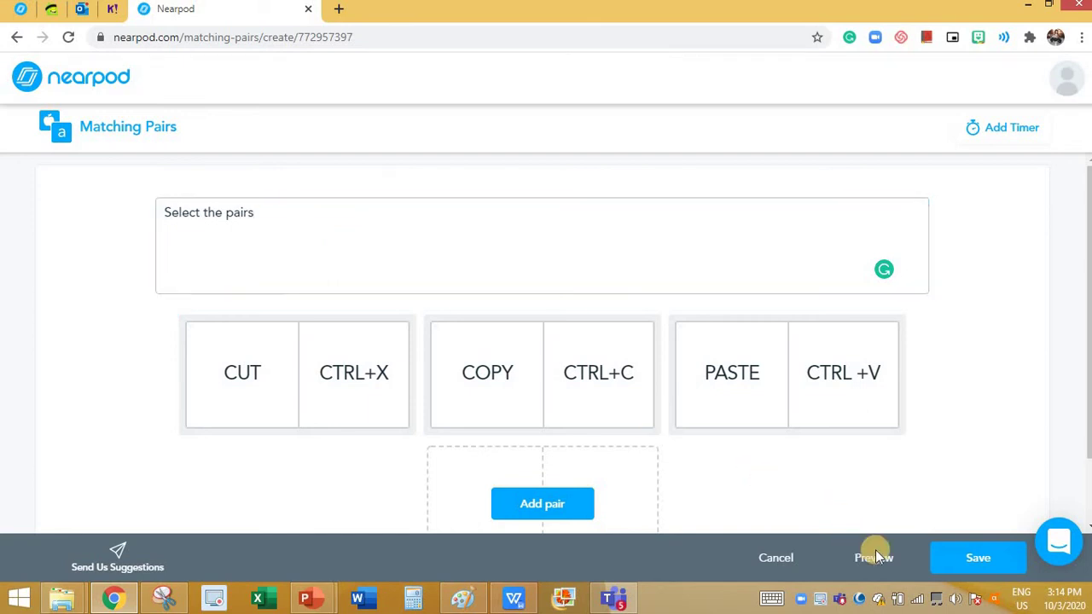
click(872, 550)
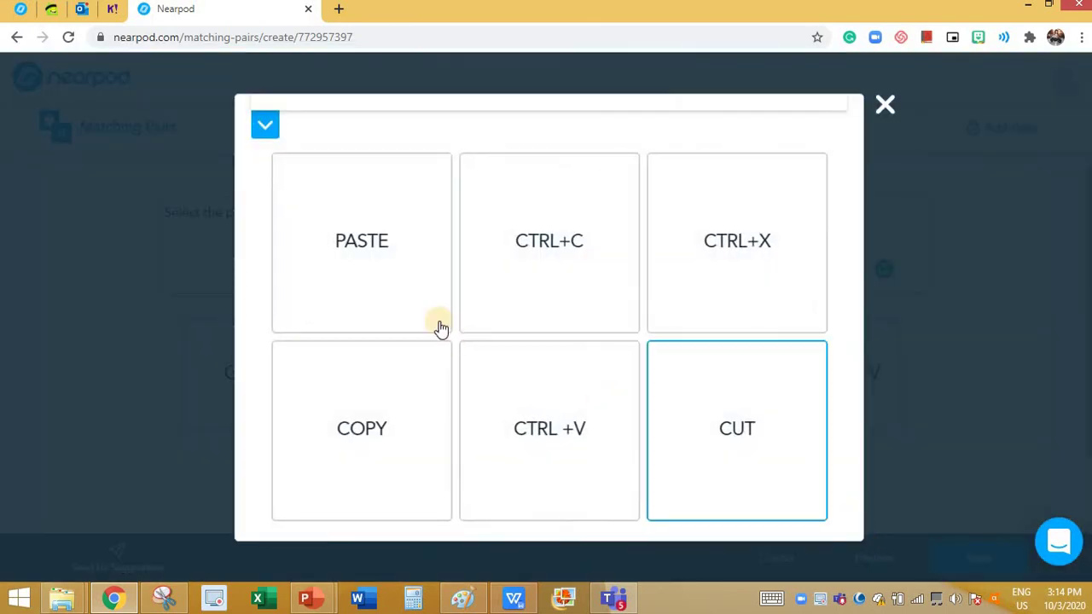
click(264, 124)
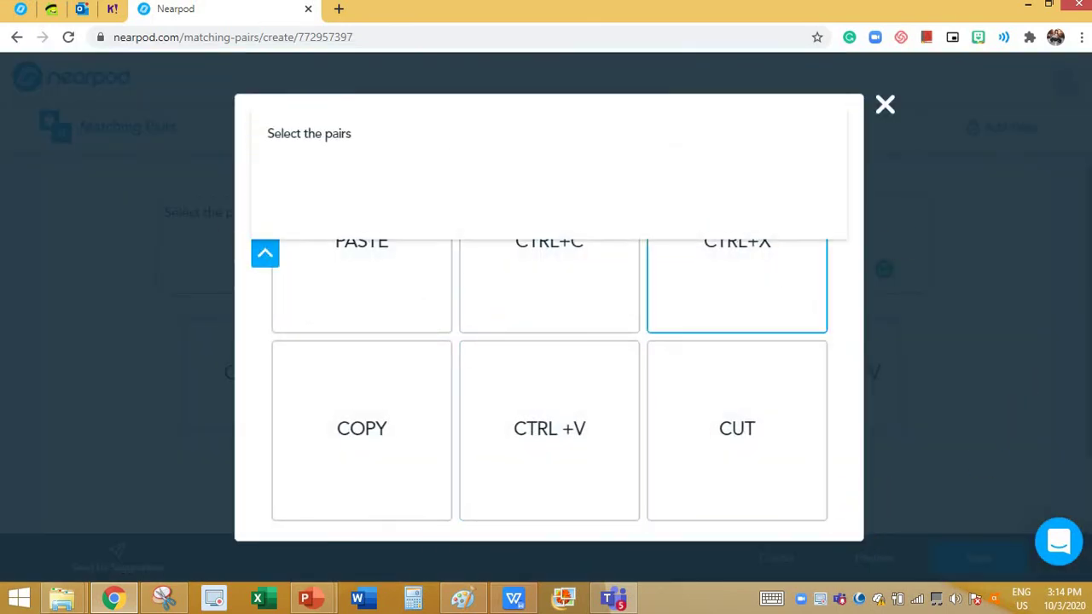
click(408, 286)
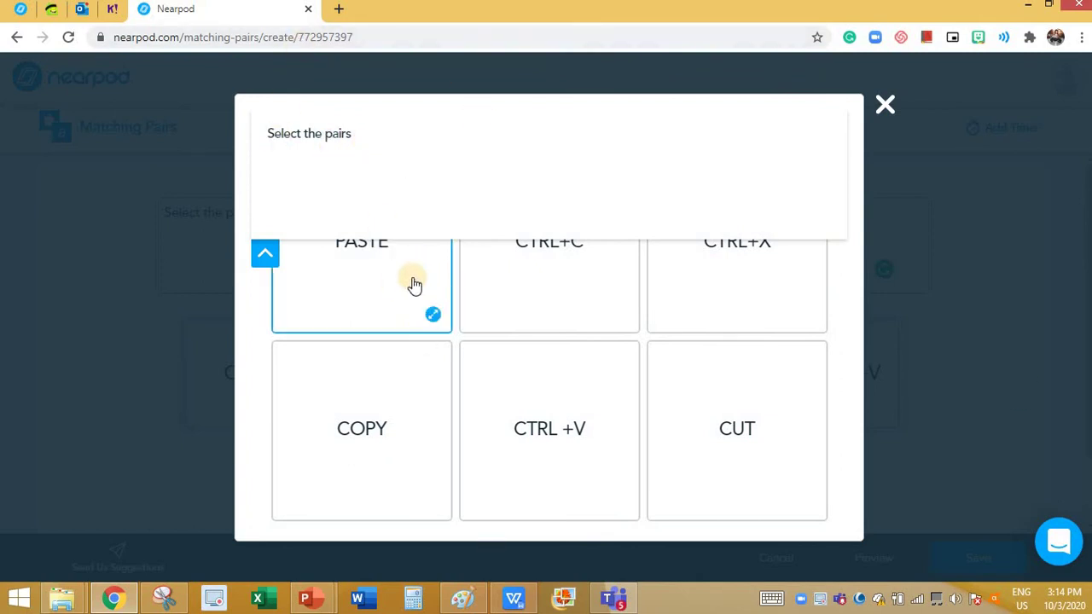
click(592, 437)
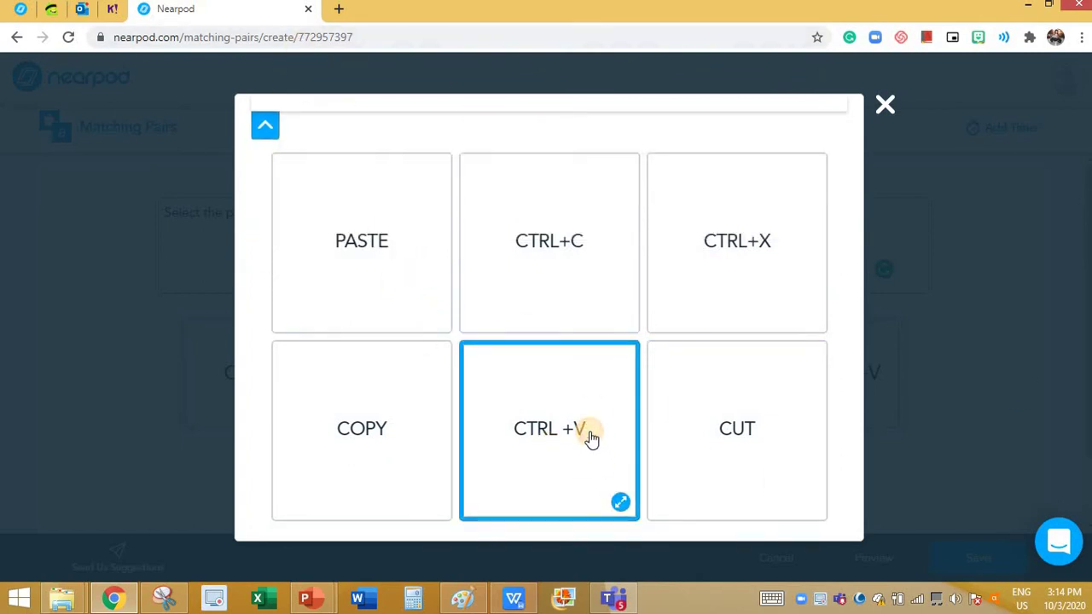
click(345, 223)
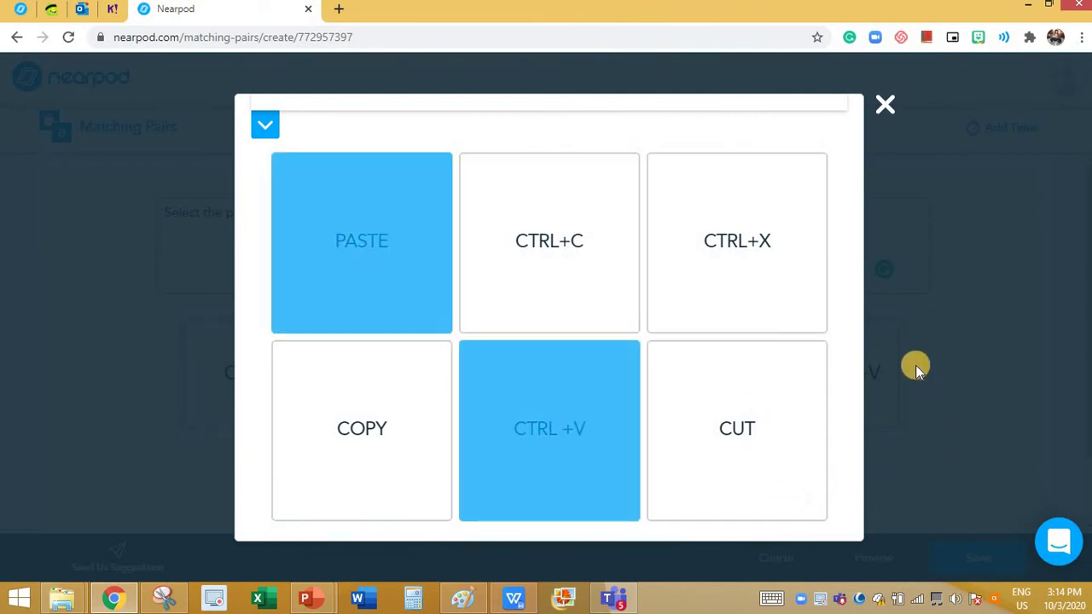
click(367, 449)
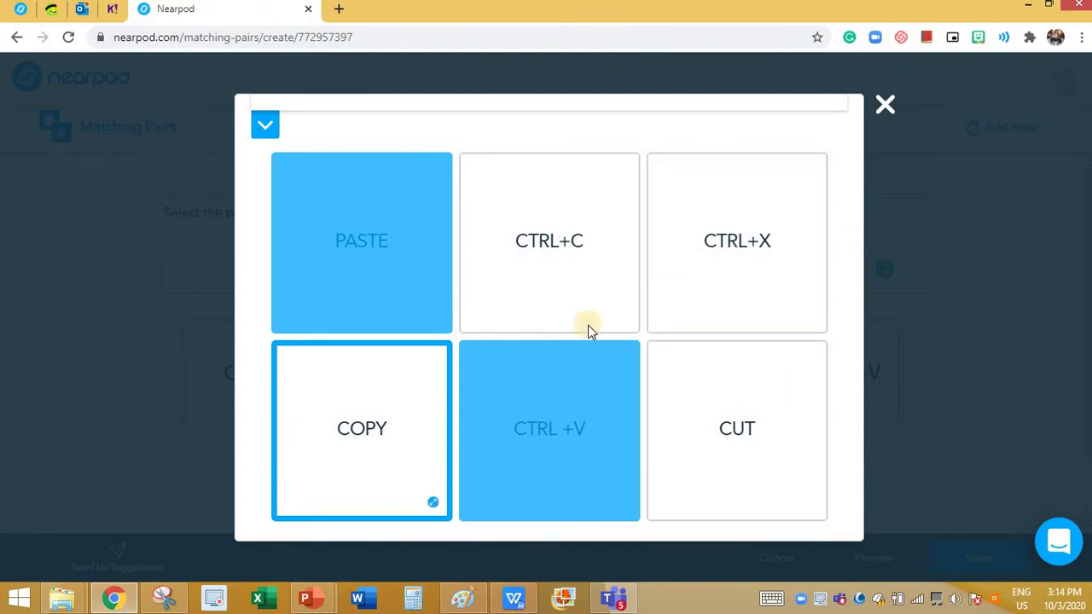
click(741, 253)
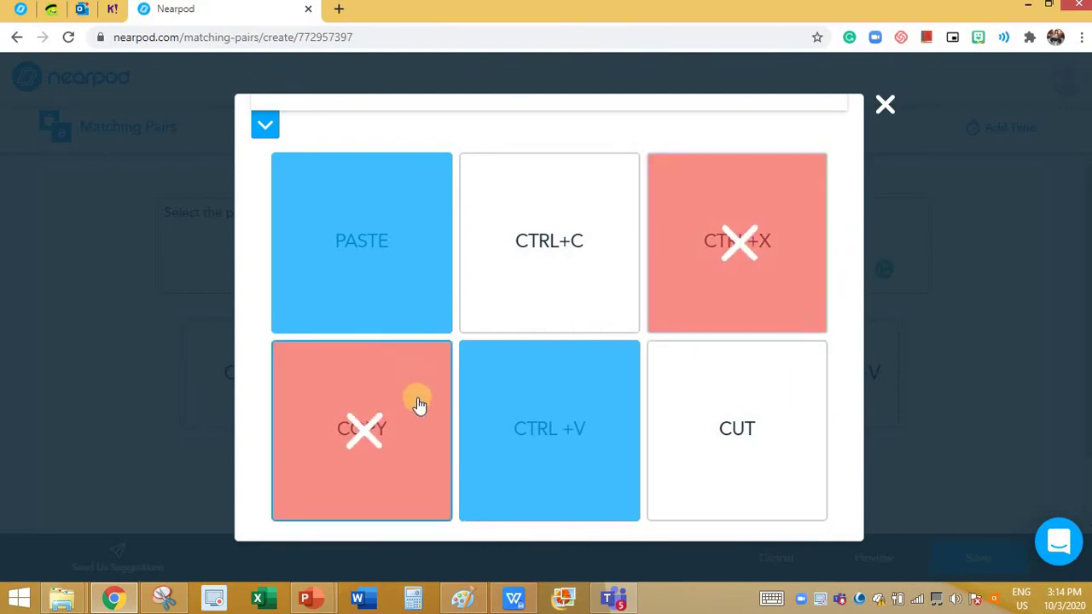
click(359, 433)
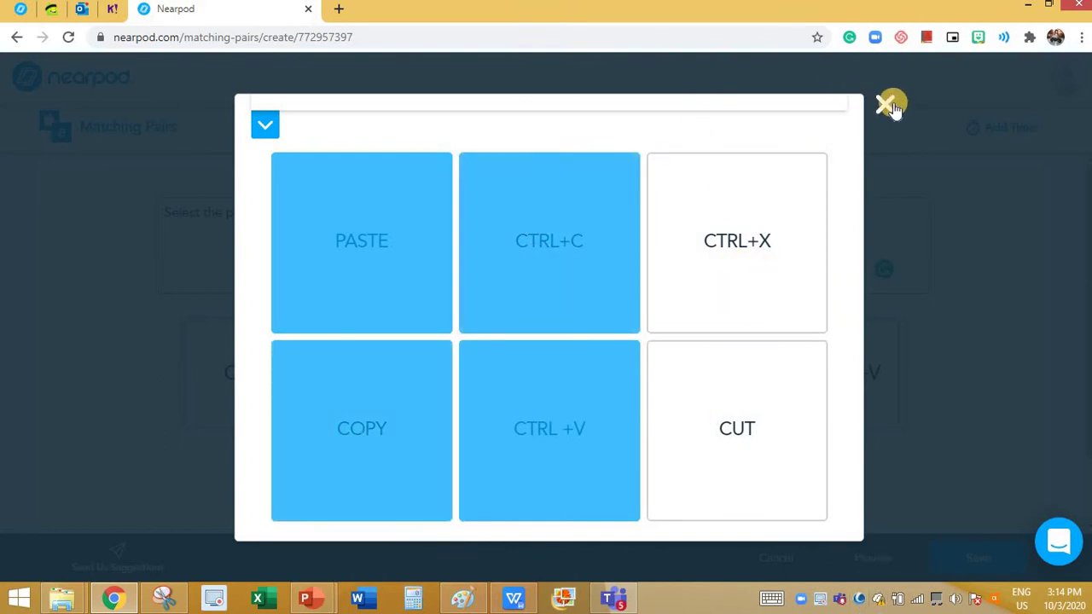
click(879, 109)
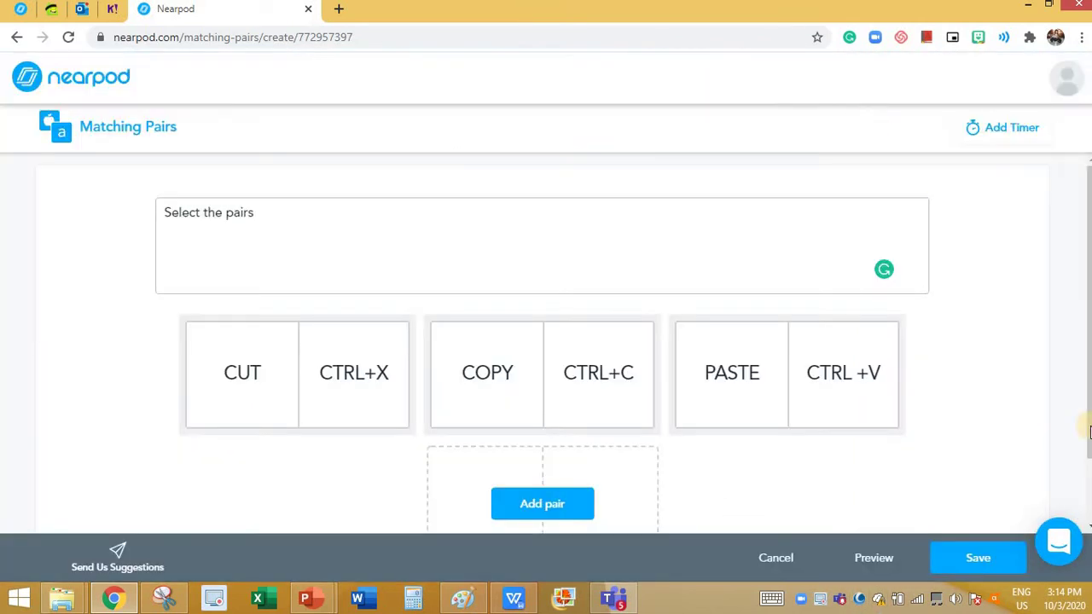
click(994, 559)
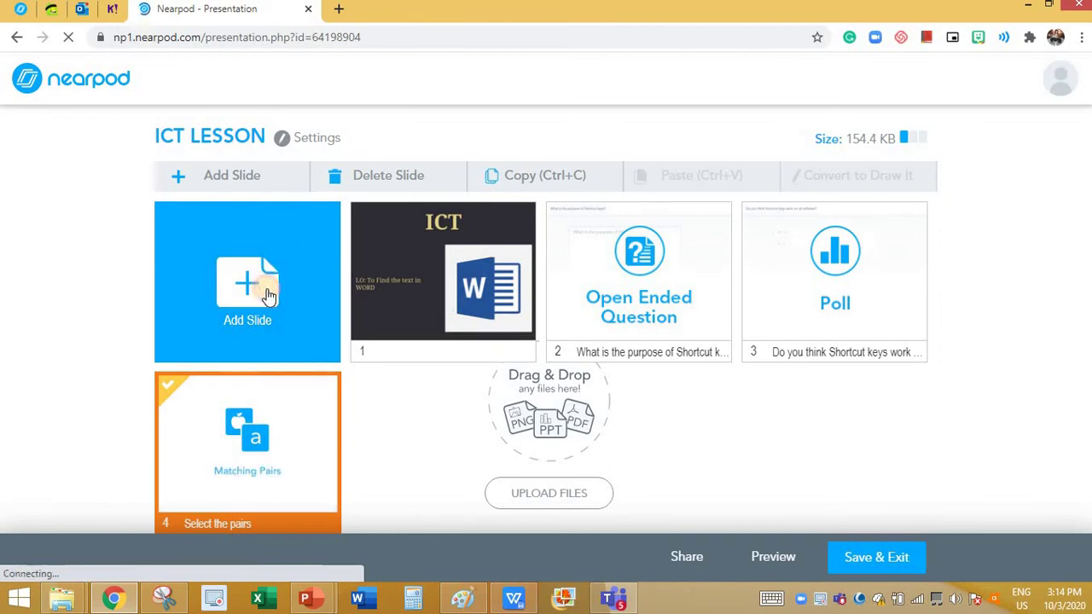
Add a Draw It activity to the lesson with the instructions "Match the following".
click(282, 285)
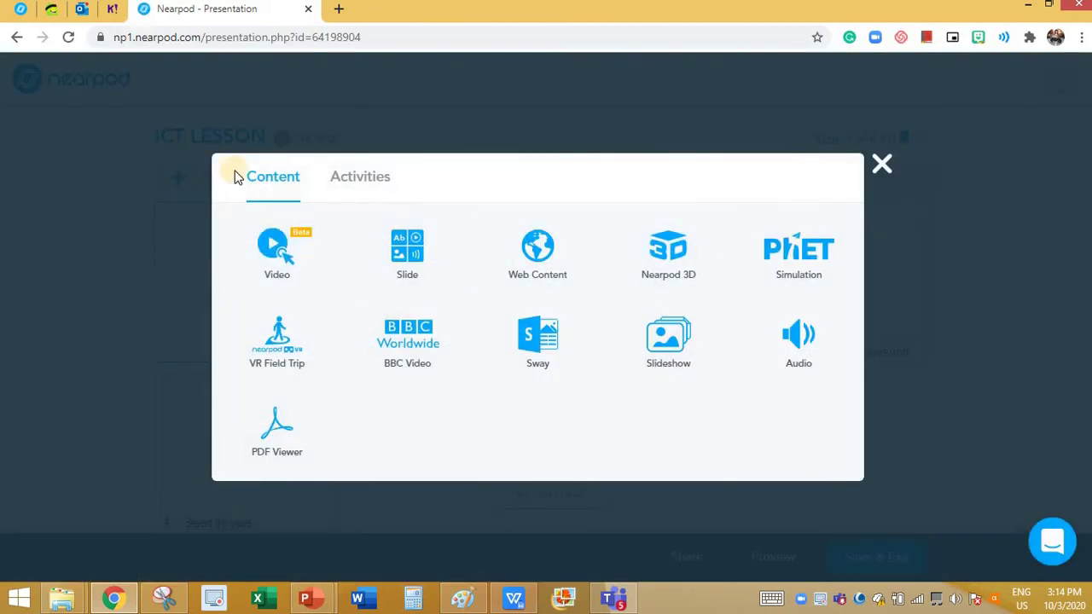
click(359, 181)
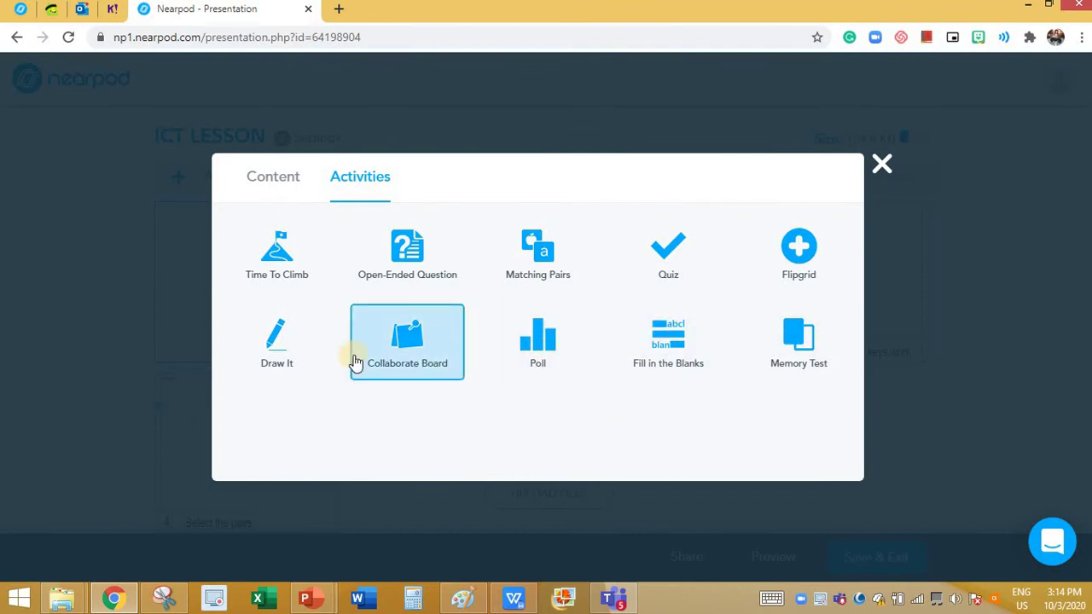
click(269, 330)
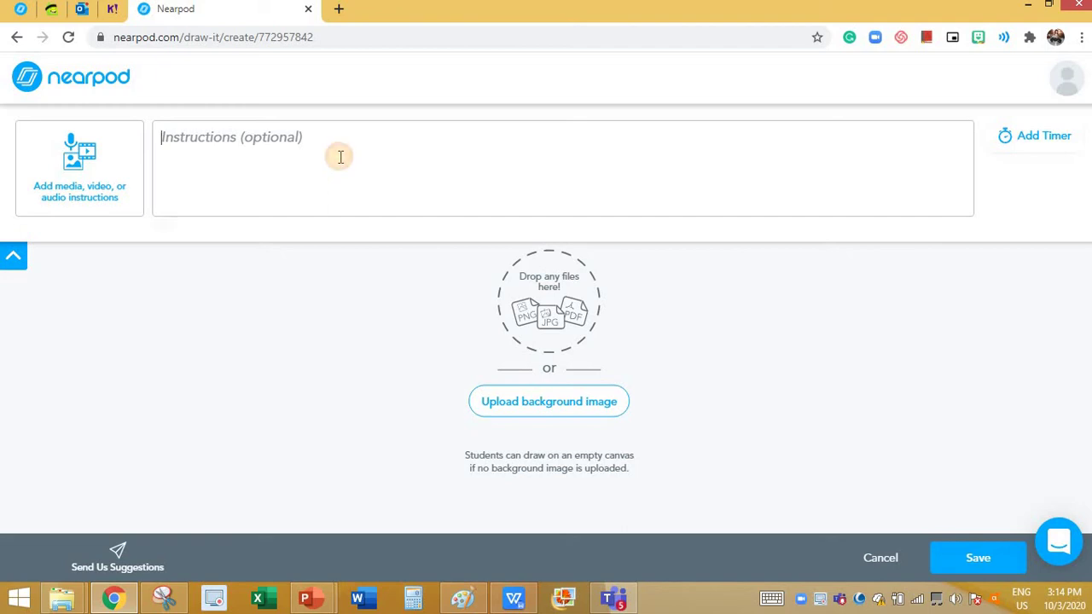
click(340, 157)
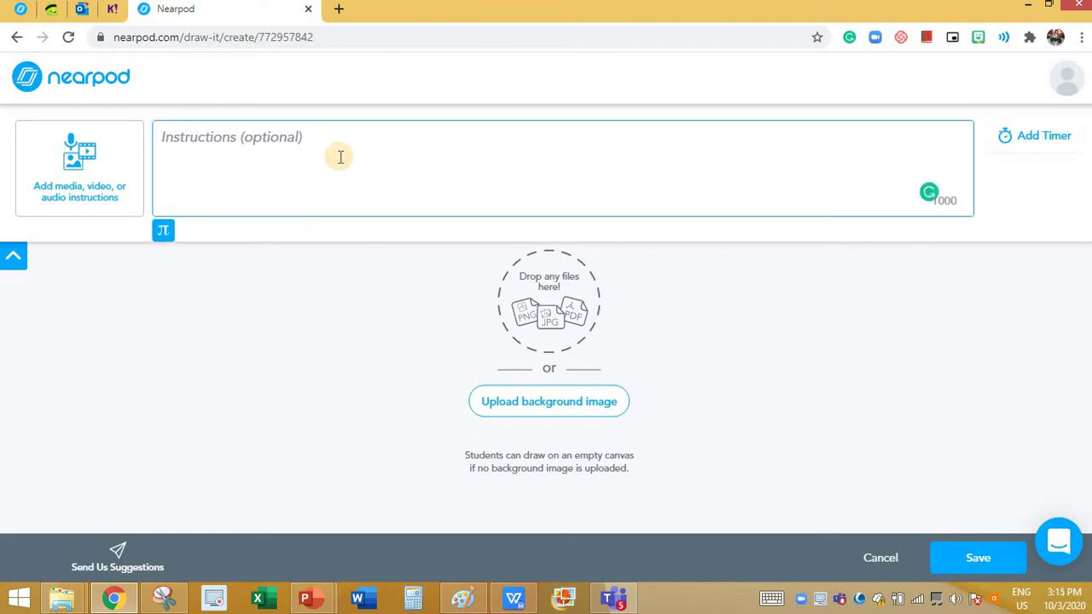
text(MA)
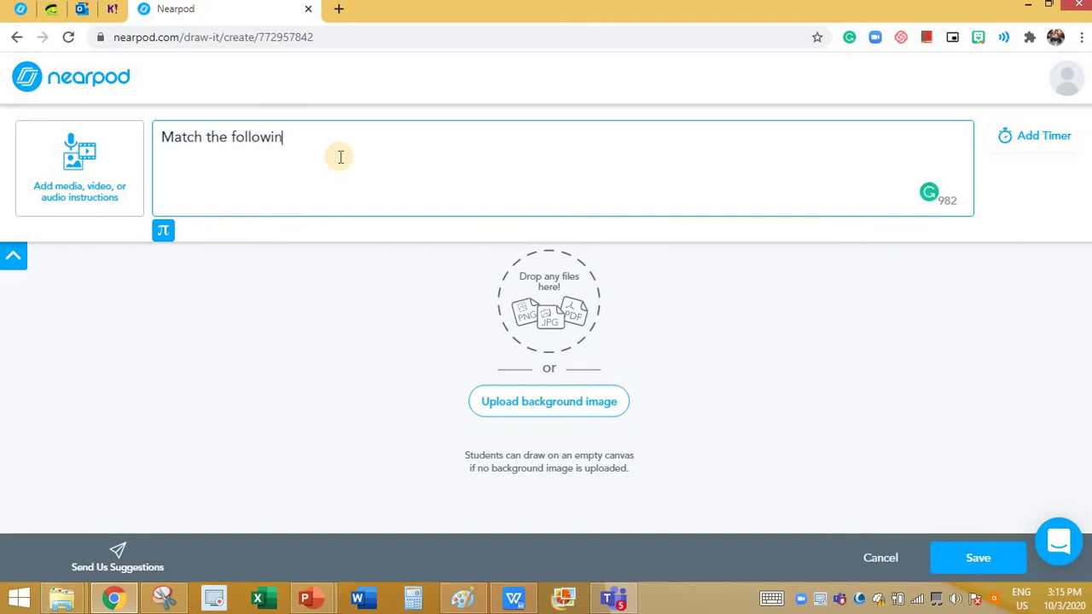
text(g)
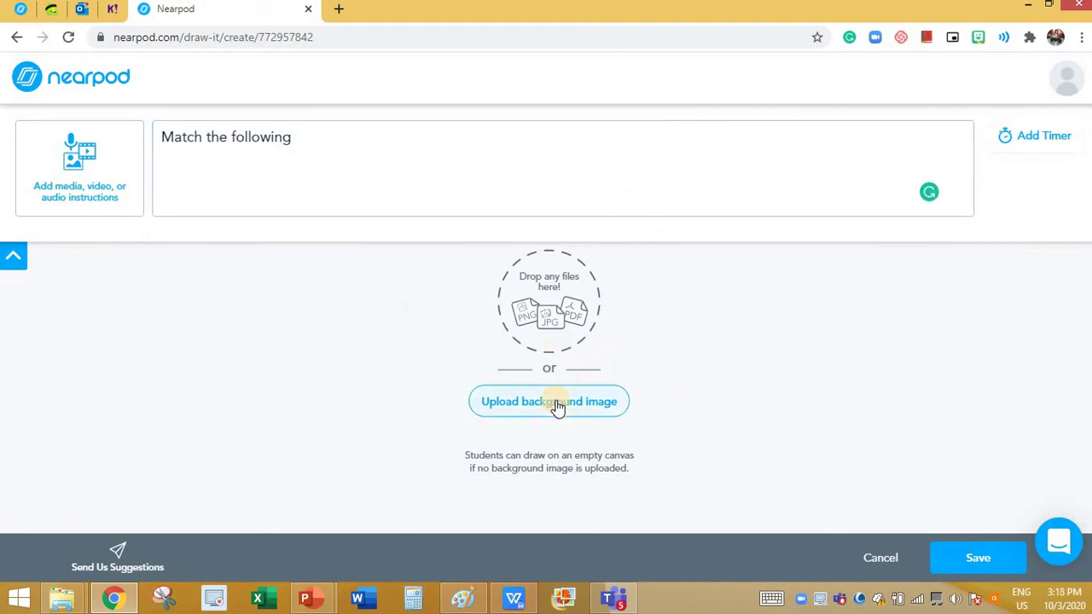
Upload the image of COPY, CUT and PASTE with their descriptions as the Draw It background, and save the activity.
click(539, 413)
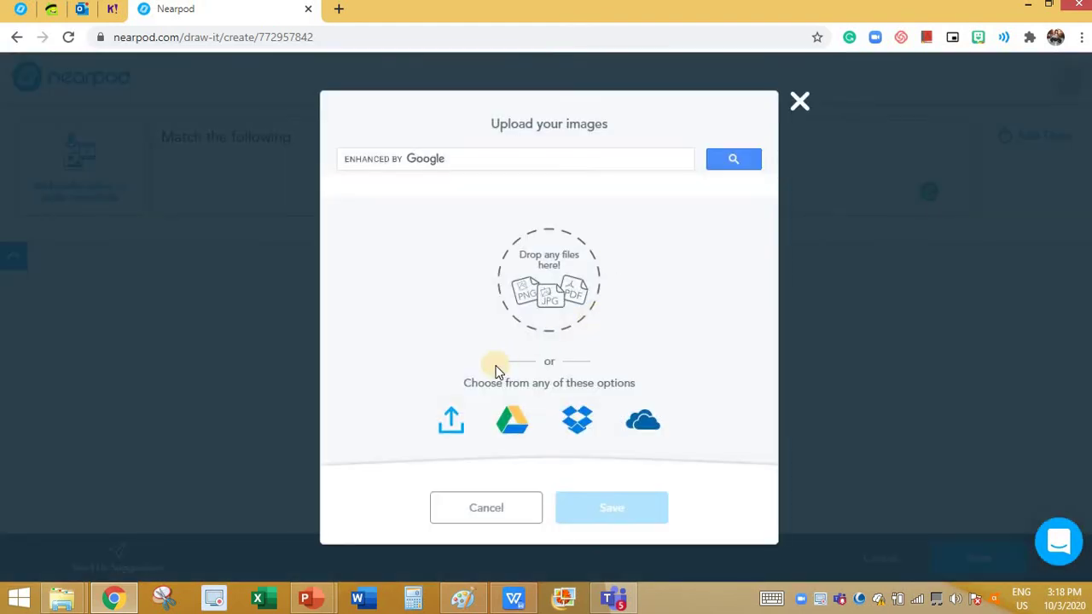
click(470, 413)
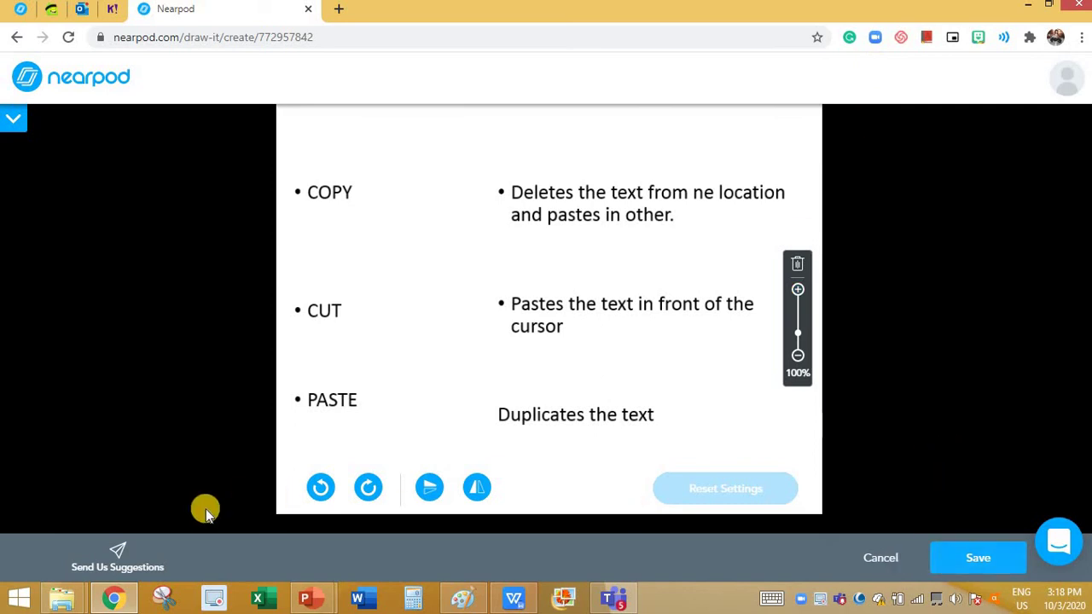
click(972, 563)
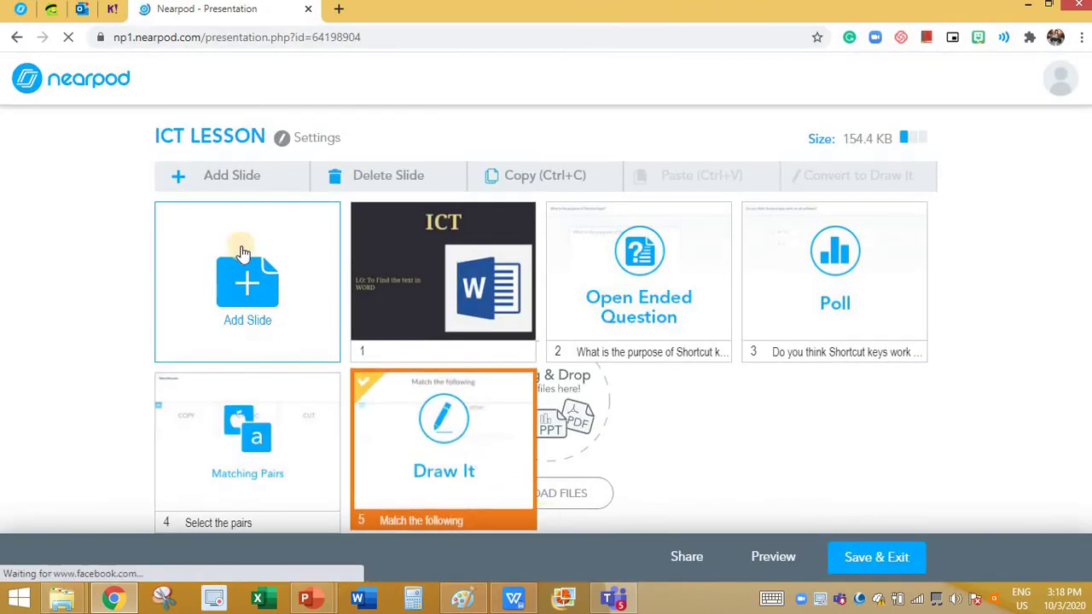
Add a Fill in the Blanks activity with the light green text style and three numbered sentences on the uses of the Backspace, Spacebar and Enter keys.
click(289, 292)
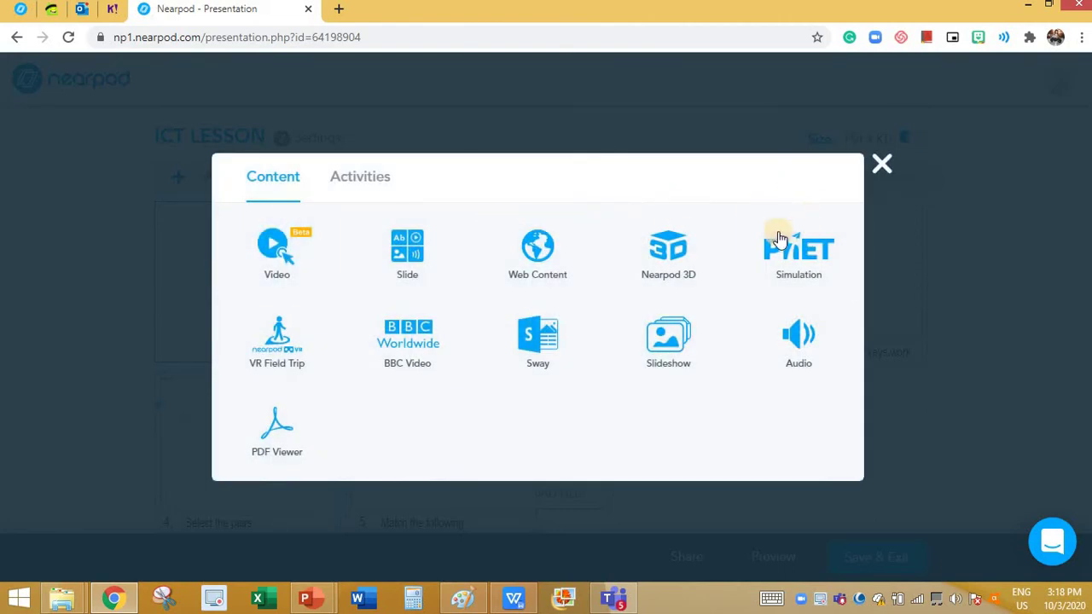
click(360, 179)
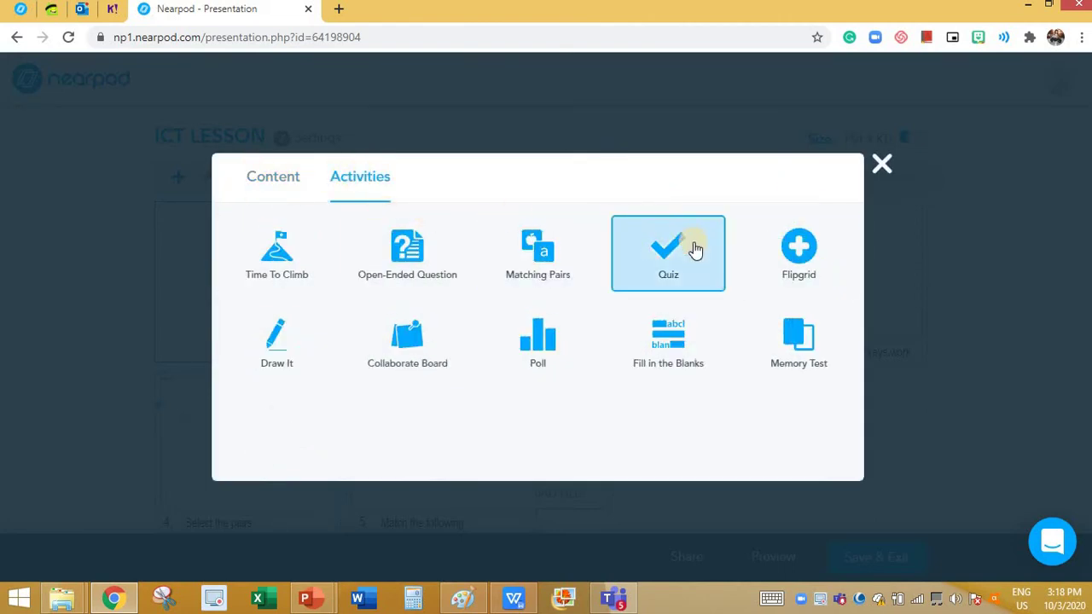
click(401, 342)
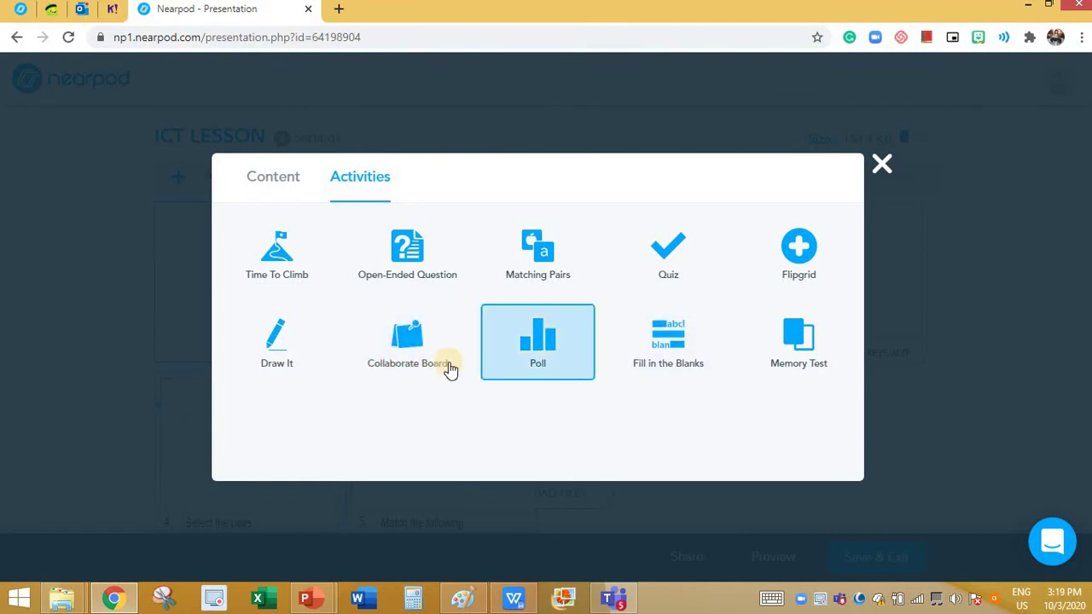
click(666, 341)
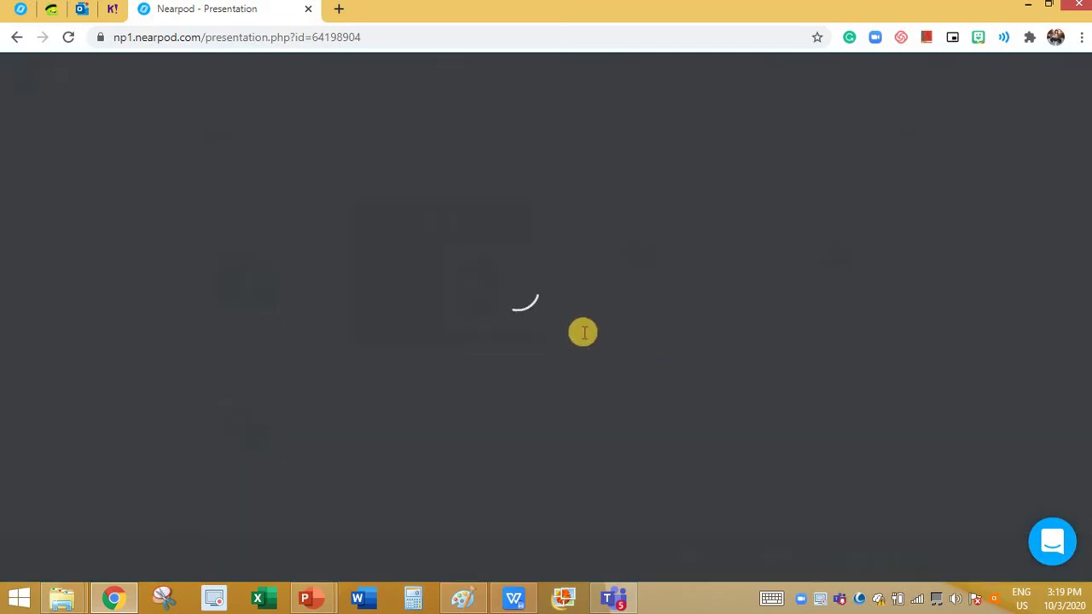
scroll(659, 312, down, 1)
scroll(578, 282, up, 1)
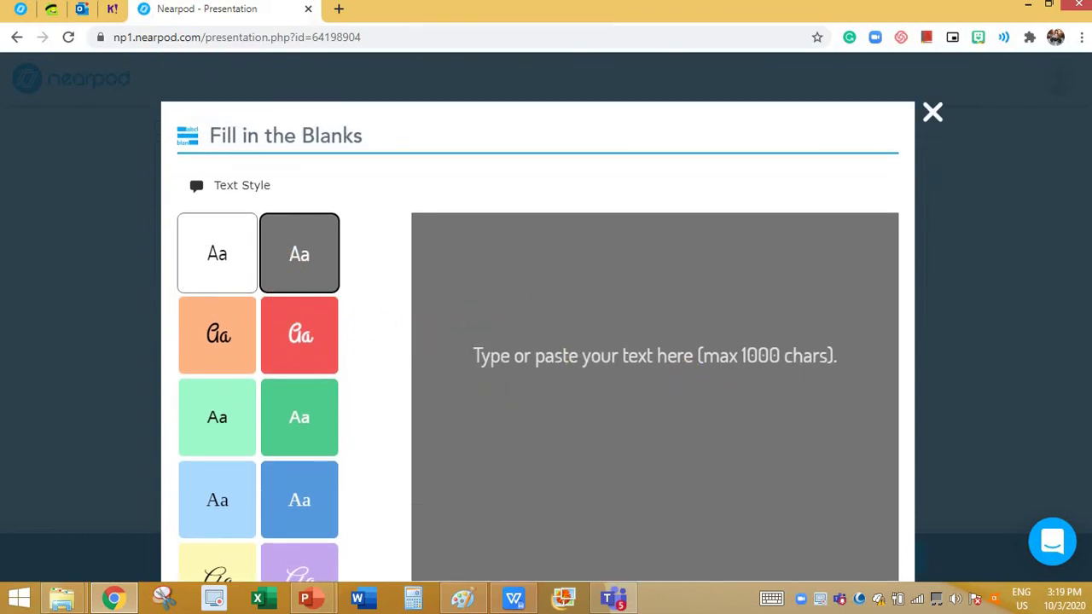
scroll(353, 256, down, 2)
scroll(463, 281, up, 1)
scroll(468, 286, up, 1)
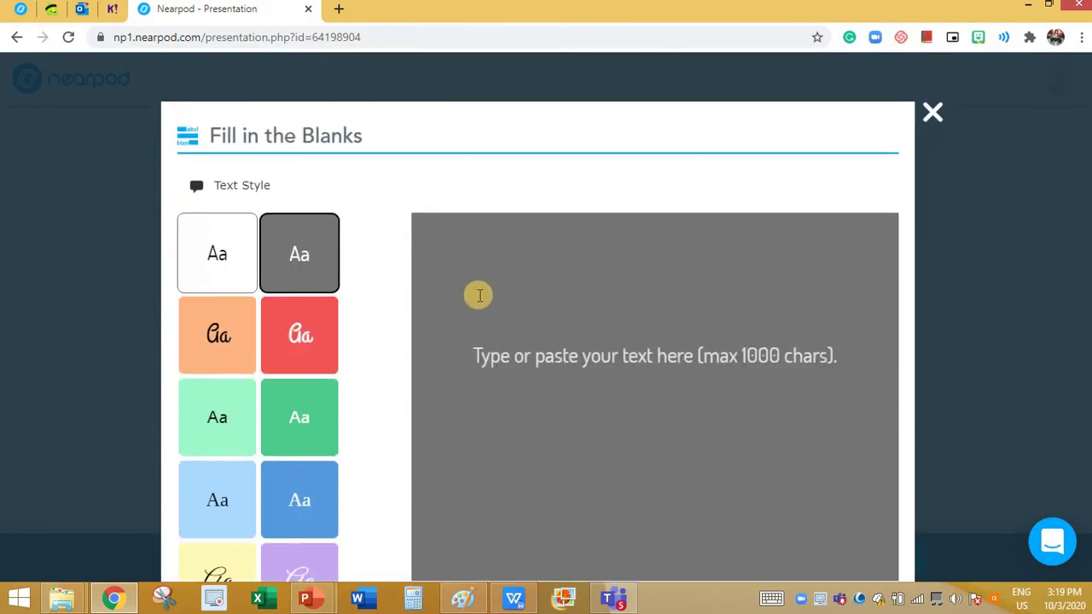
scroll(483, 291, down, 1)
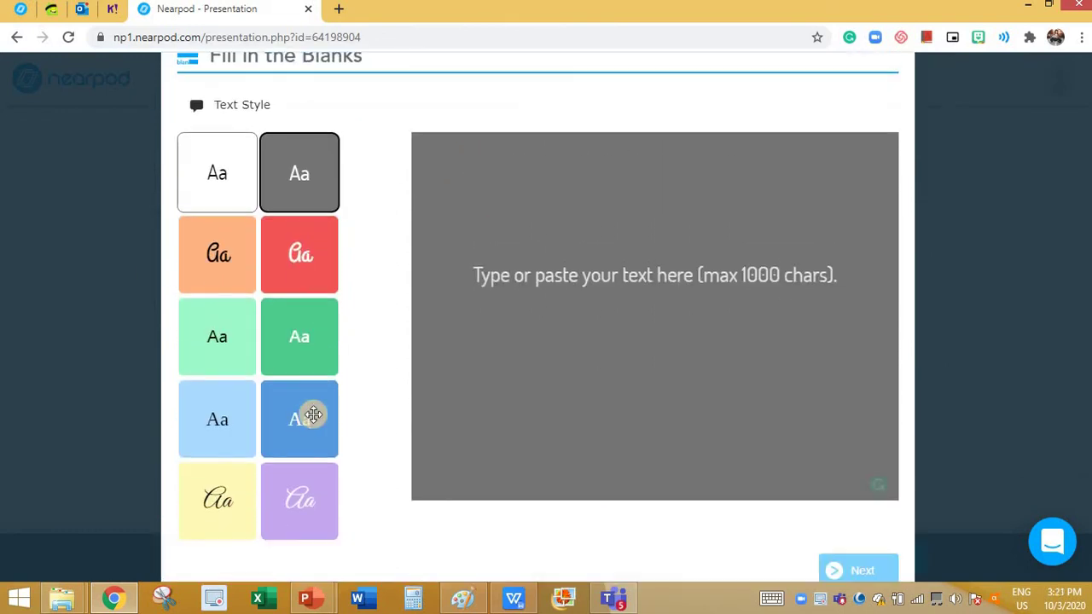
click(218, 339)
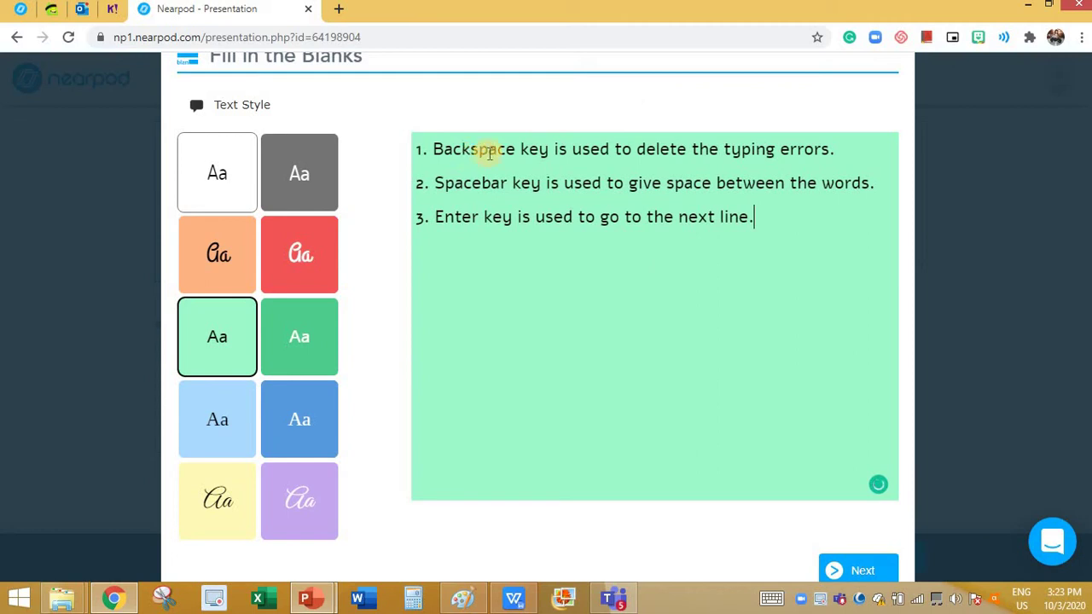
scroll(798, 370, down, 1)
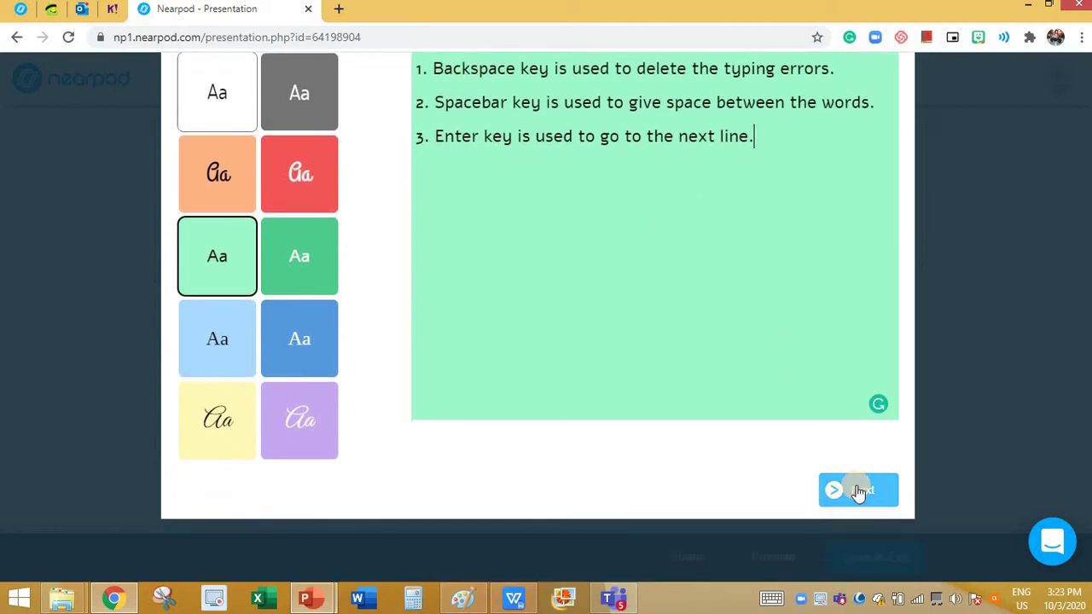
click(859, 492)
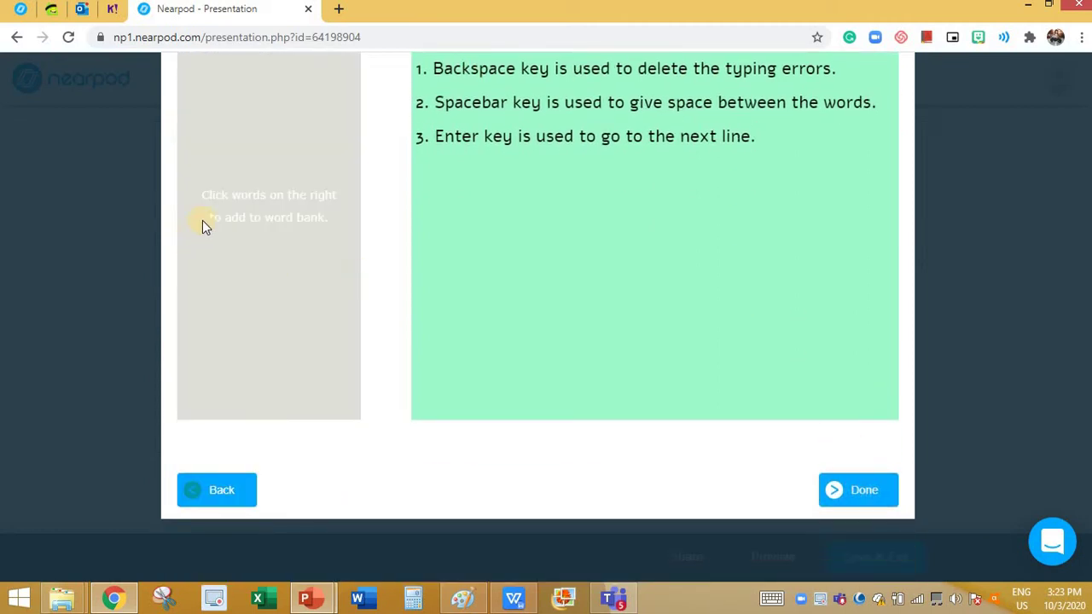
Make Backspace, Spacebar and Enter the blanks in the three sentences, and add the finished activity to the lesson.
scroll(444, 162, up, 1)
right_click(466, 150)
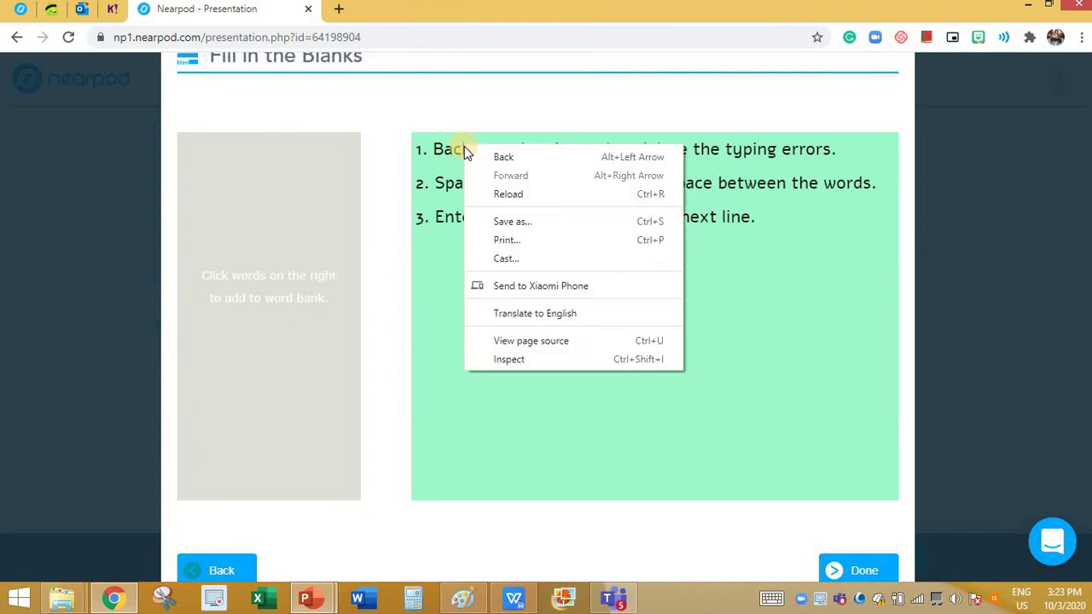
click(459, 153)
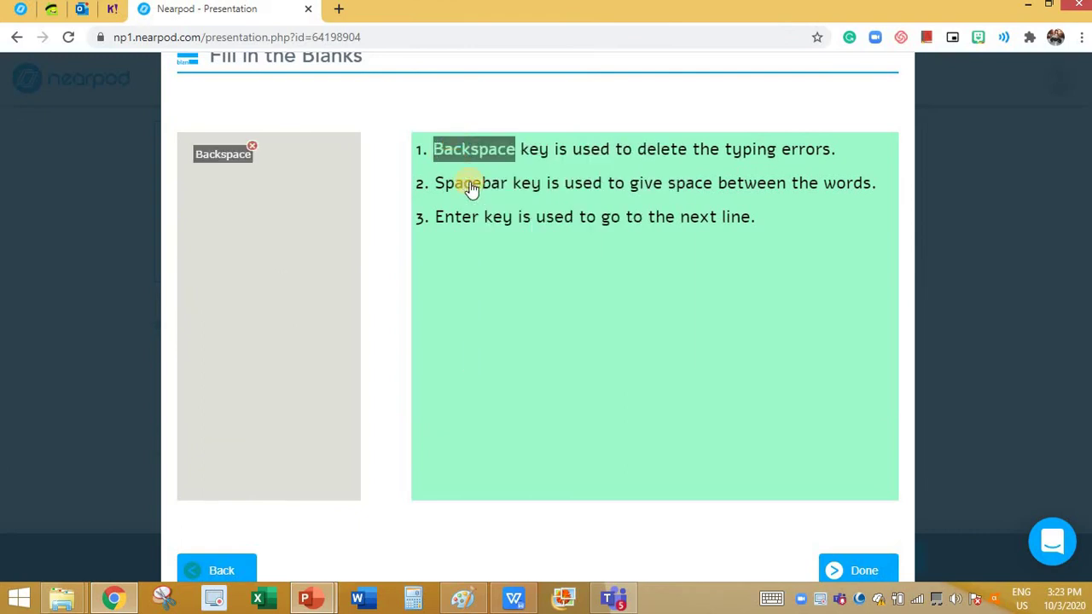
click(472, 186)
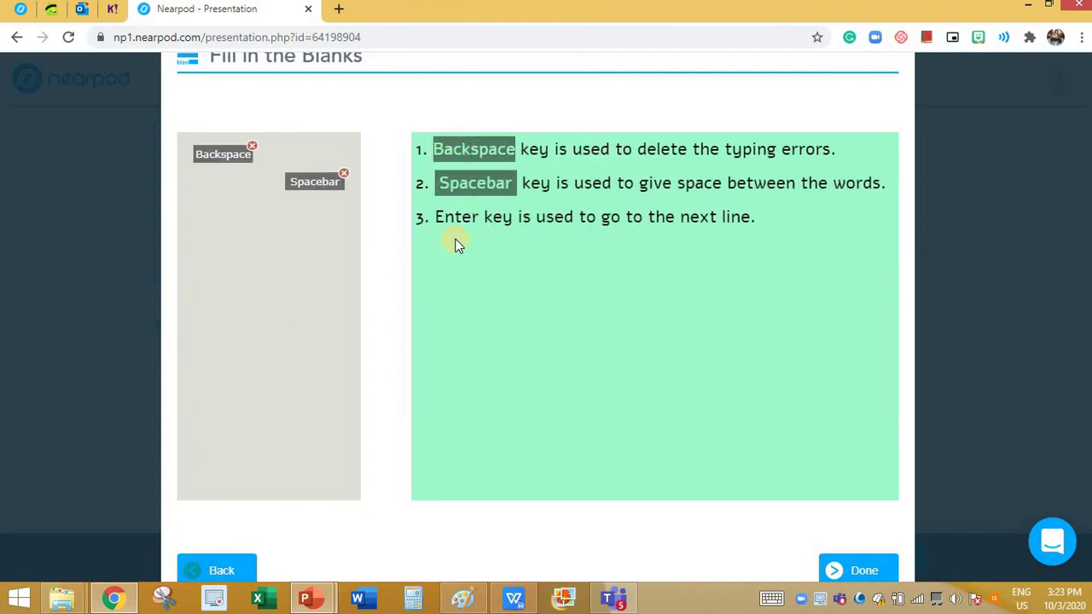
click(457, 220)
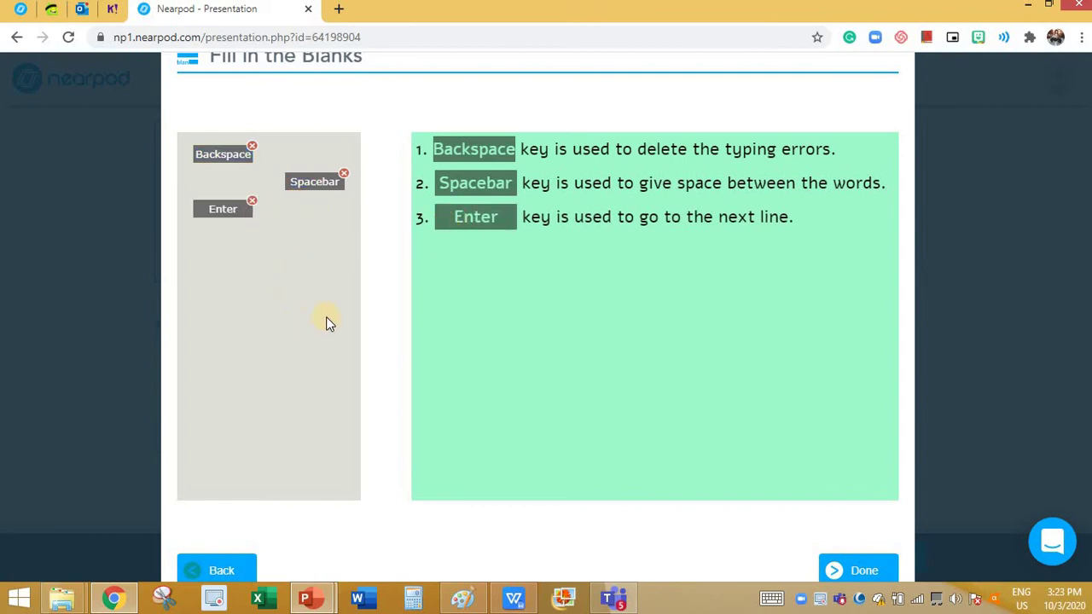
scroll(648, 384, down, 1)
click(868, 489)
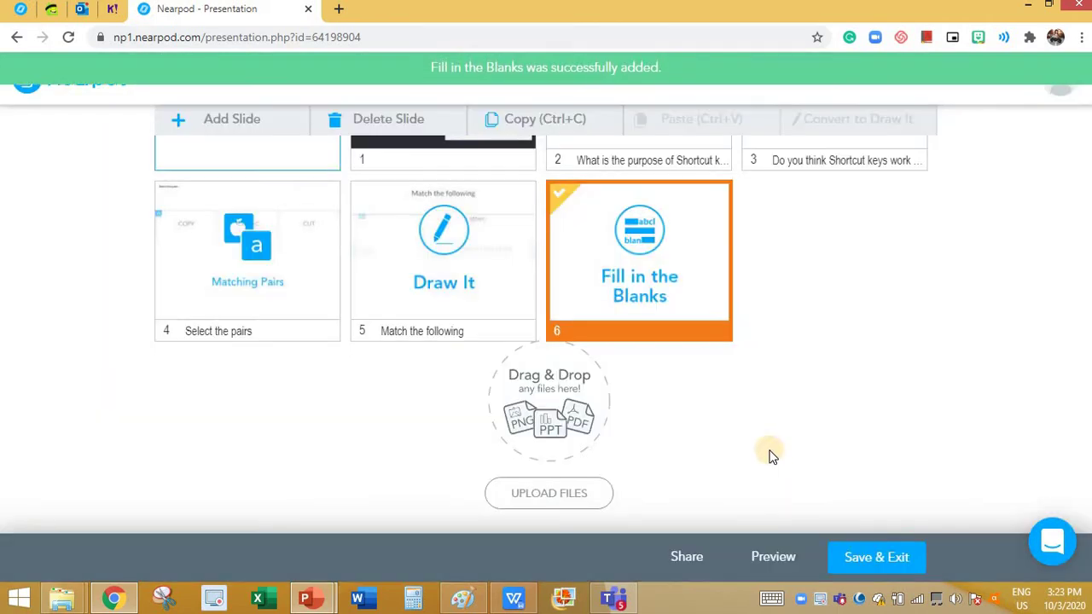
Preview the Fill in the Blanks slide as a student, submitting Enter, Spacebar and Backspace for blanks 1 to 3, and close the preview.
click(662, 297)
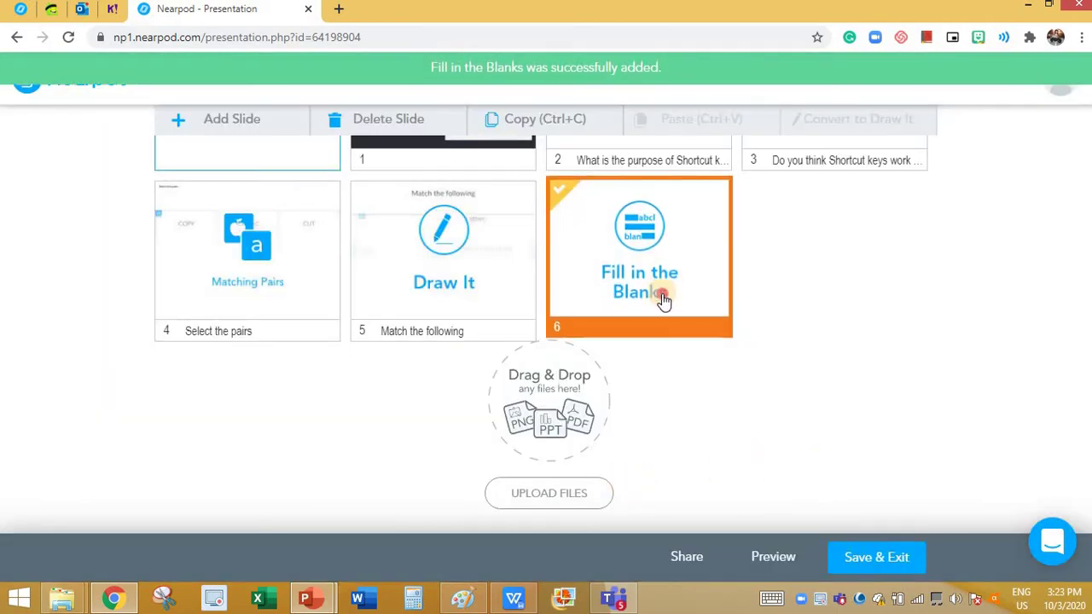
click(780, 561)
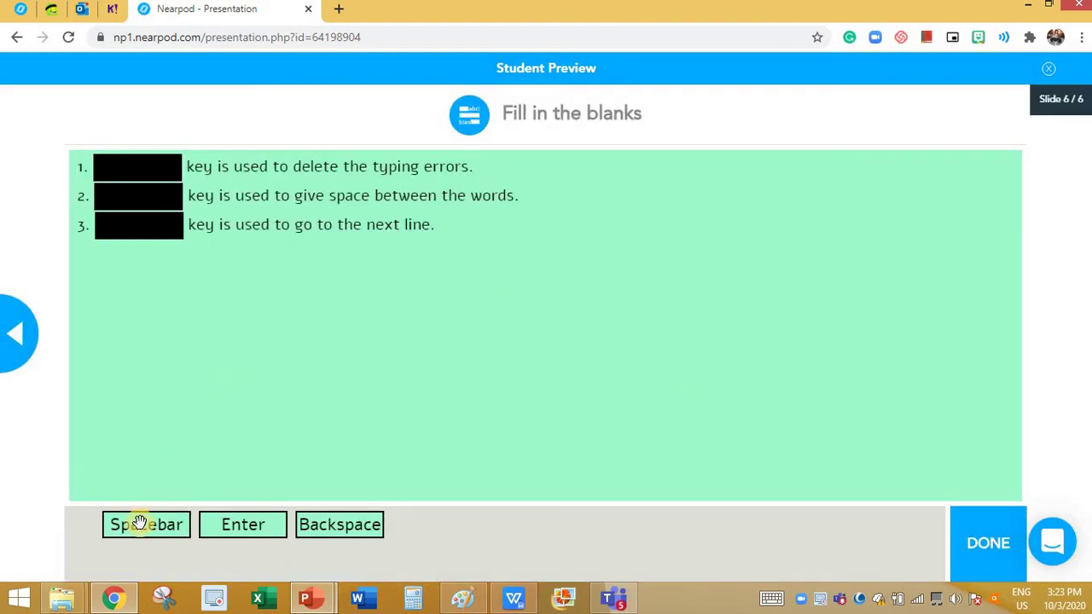
drag(162, 458, 138, 201)
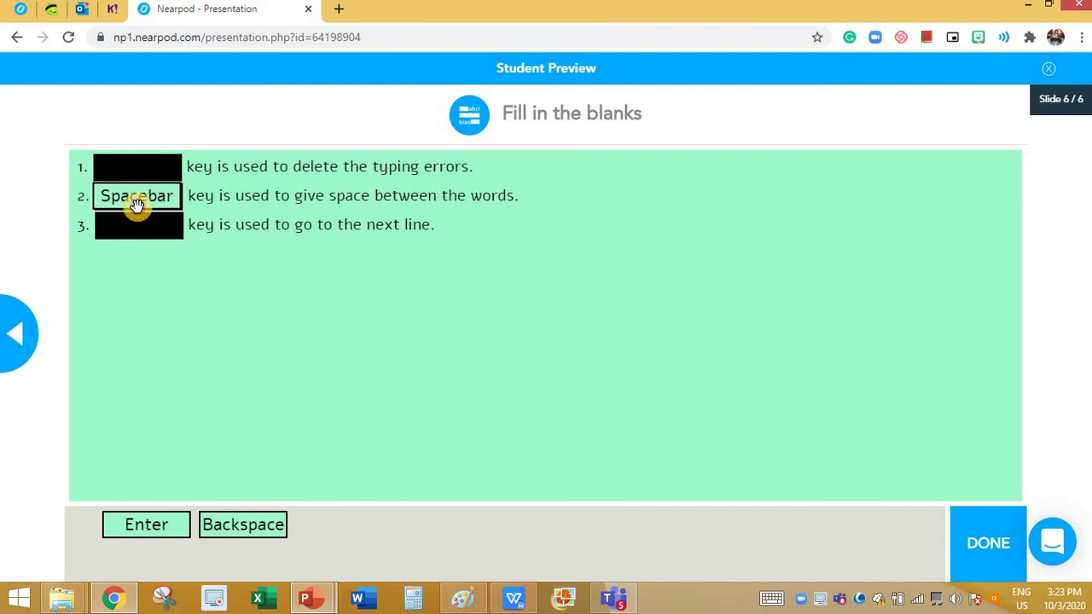
drag(162, 522, 147, 165)
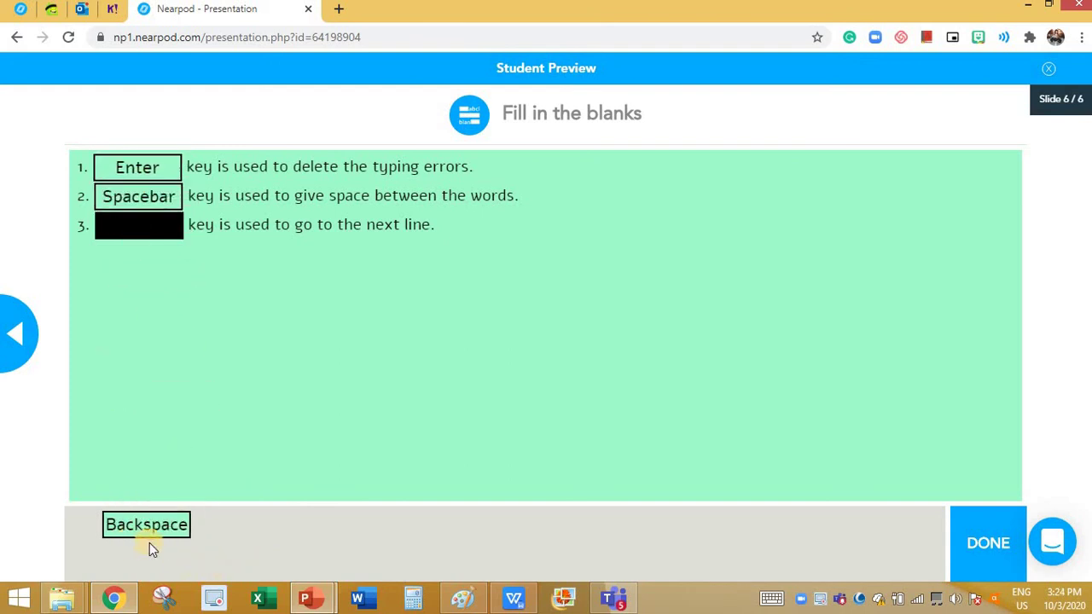
drag(151, 440, 151, 230)
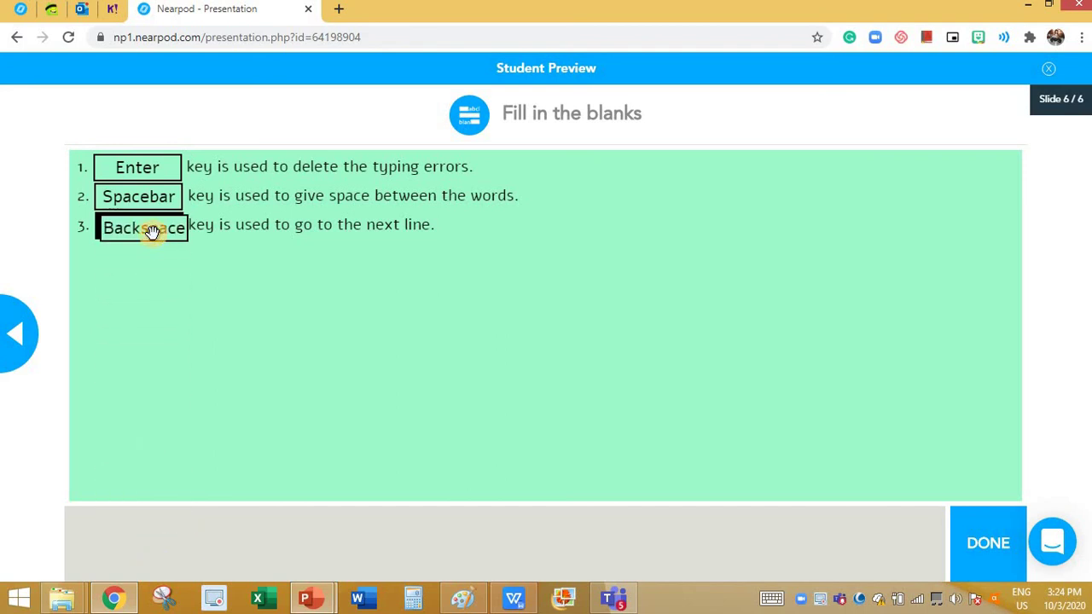
click(994, 534)
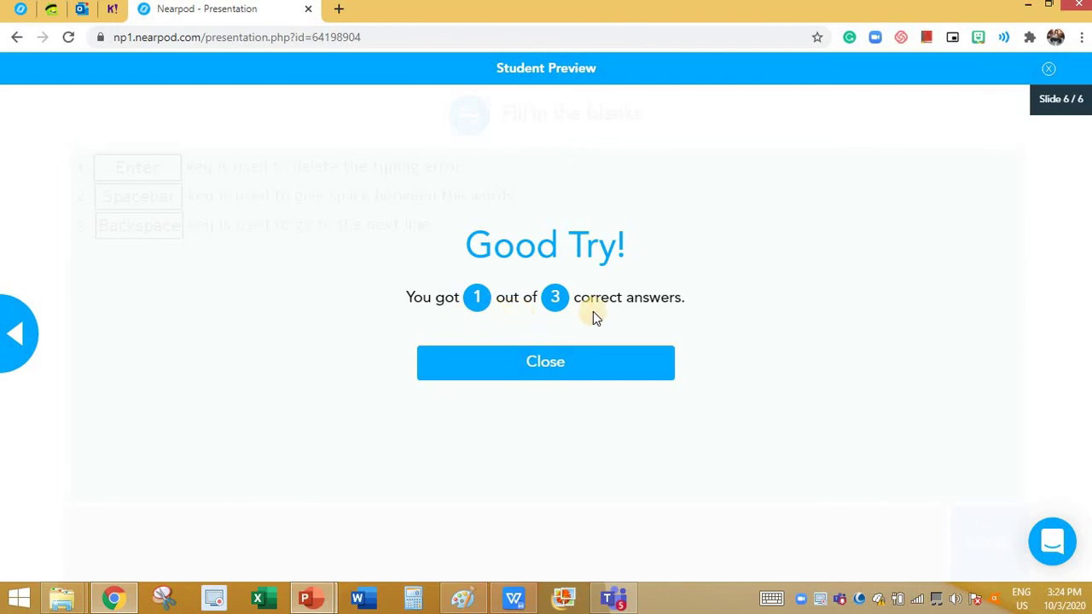
click(577, 372)
drag(155, 168, 319, 295)
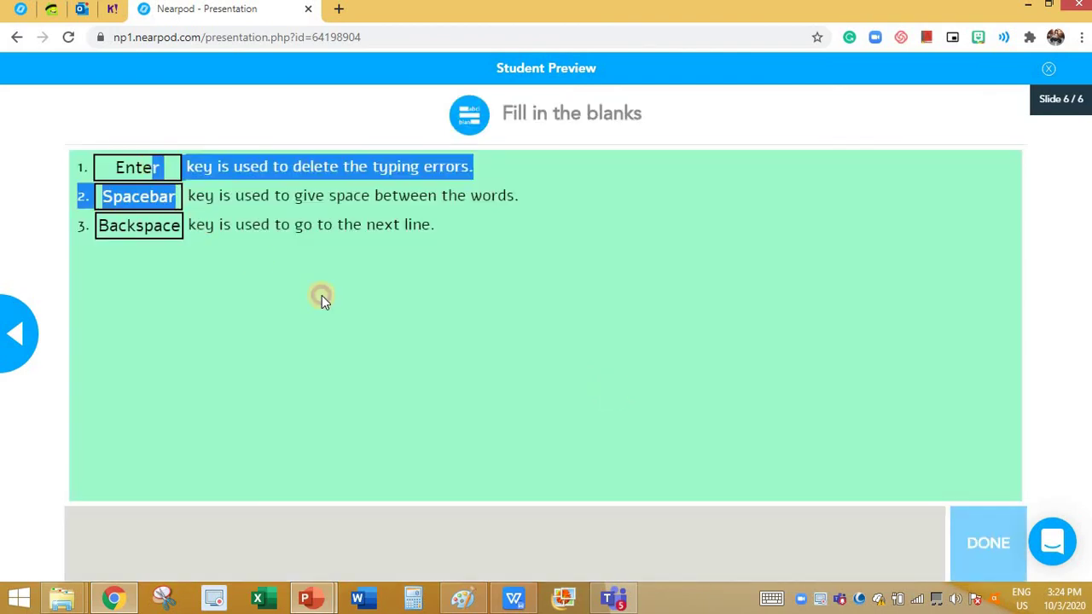
click(620, 349)
click(992, 553)
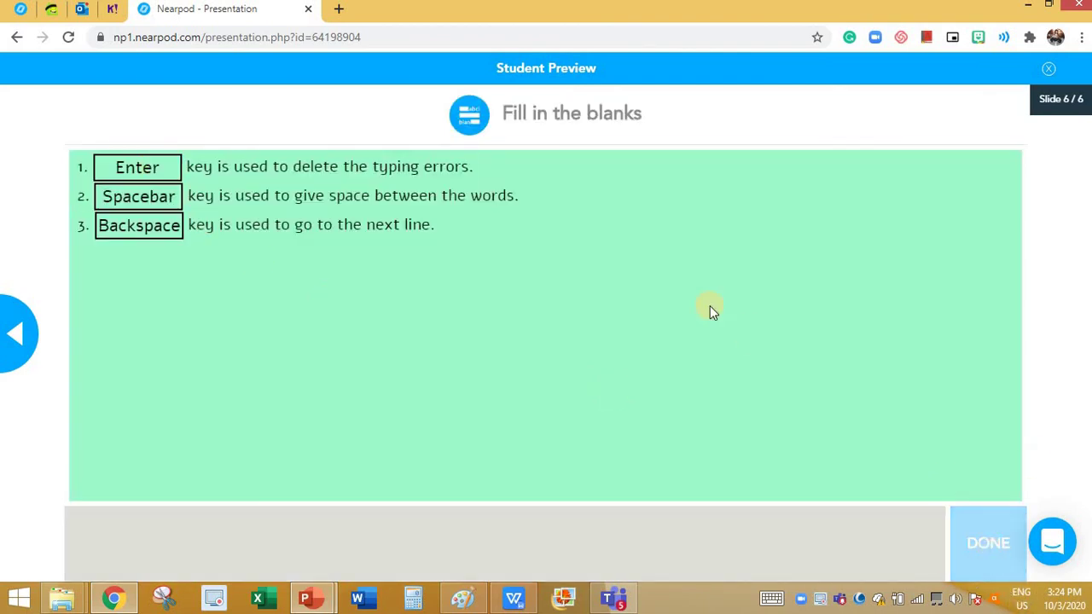
click(1050, 71)
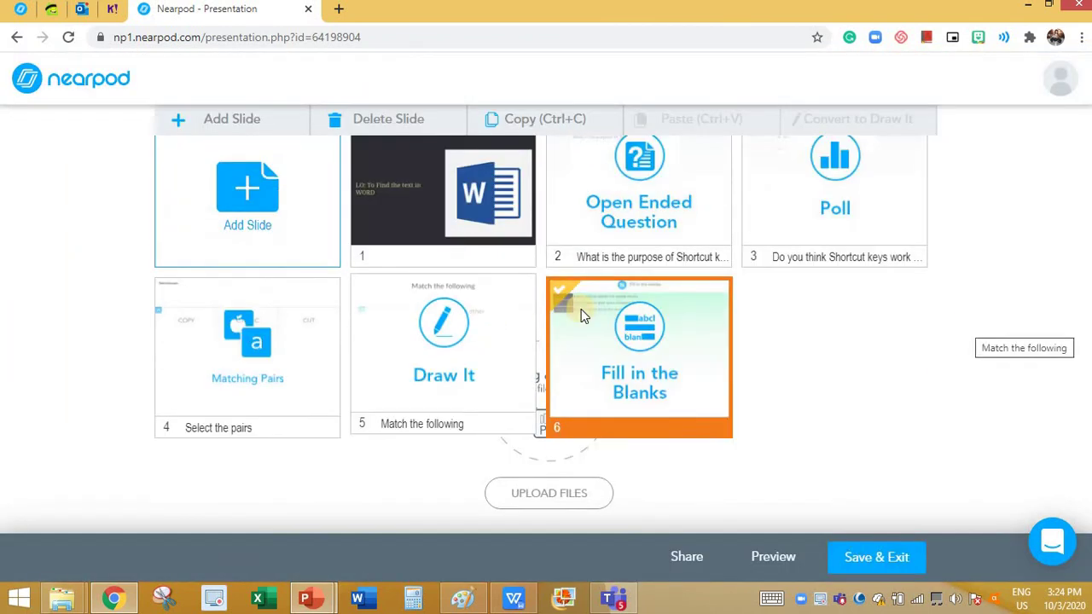
Add a Quiz activity to the ICT lesson and start entering its first question.
click(273, 286)
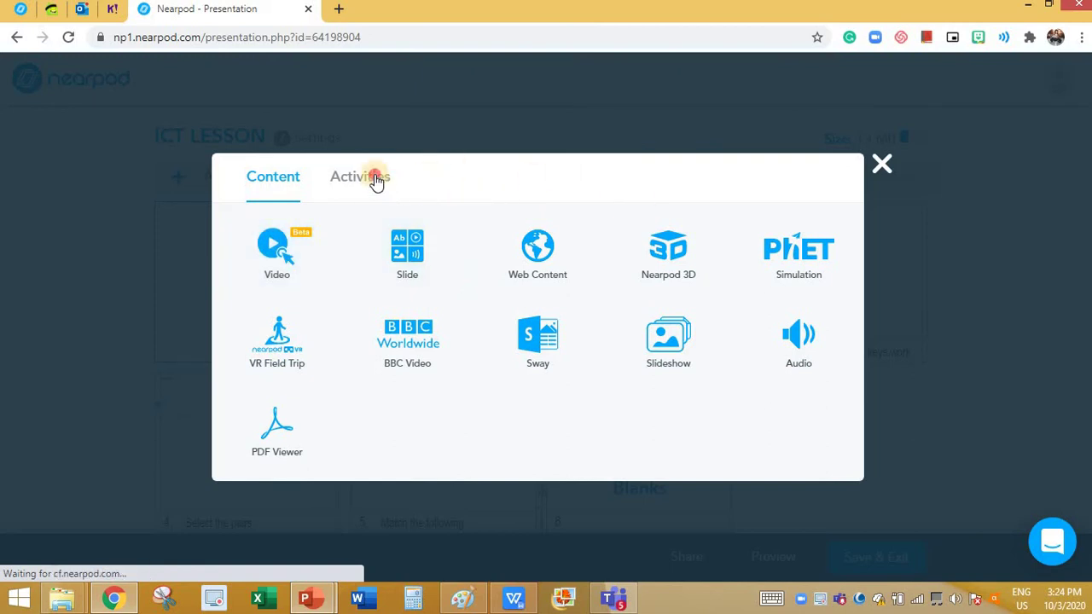
click(376, 179)
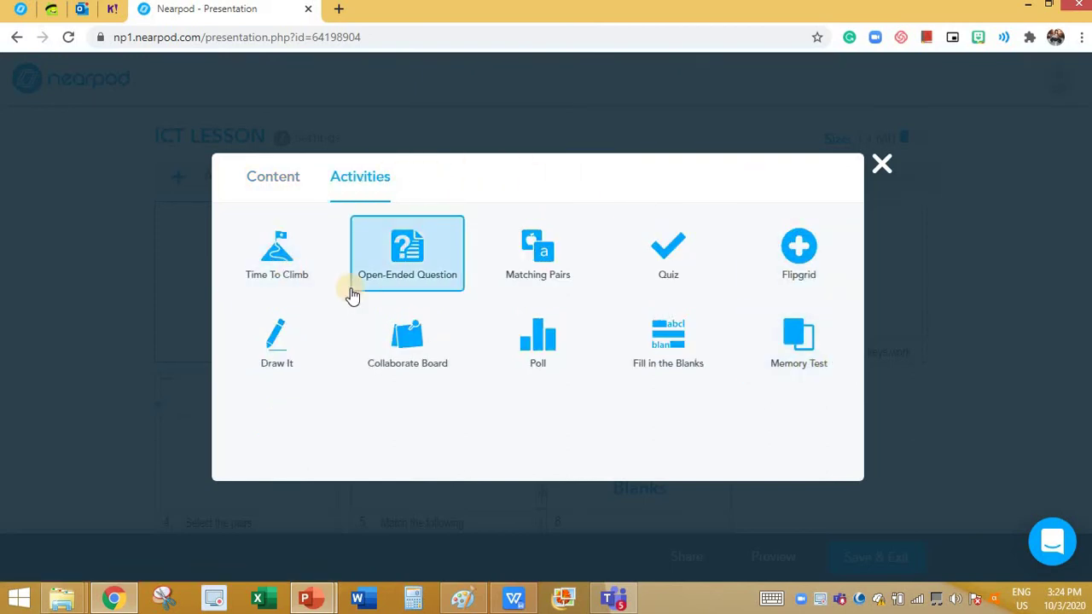
click(675, 278)
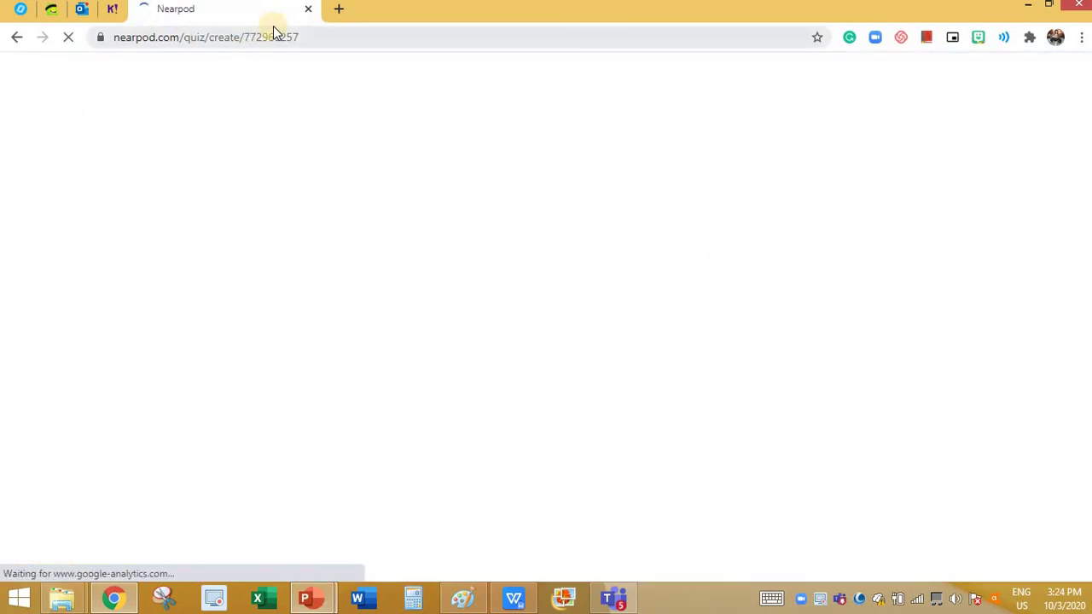
click(168, 220)
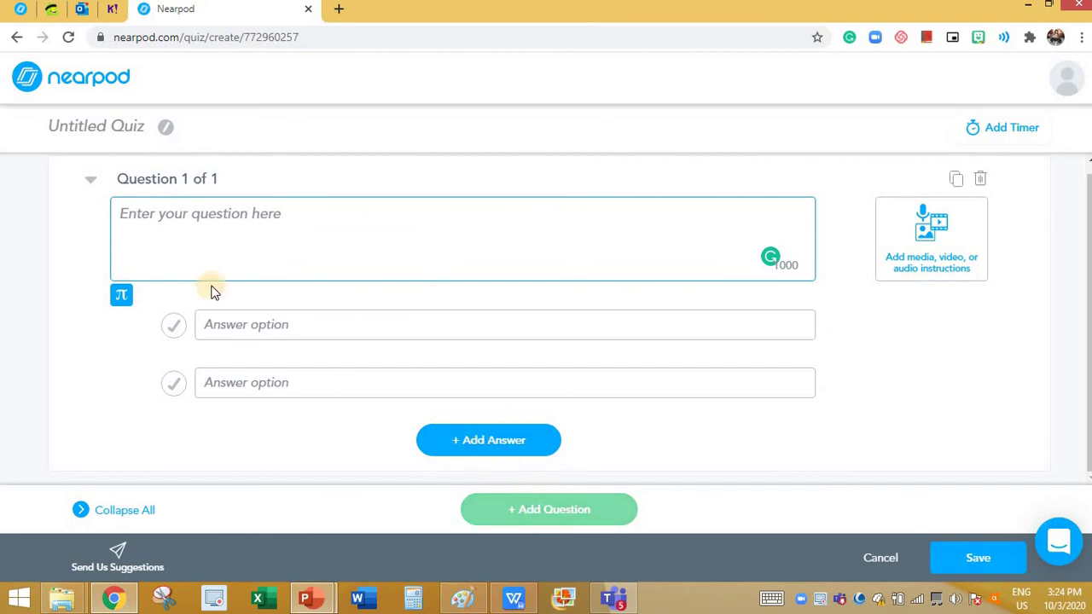
click(176, 227)
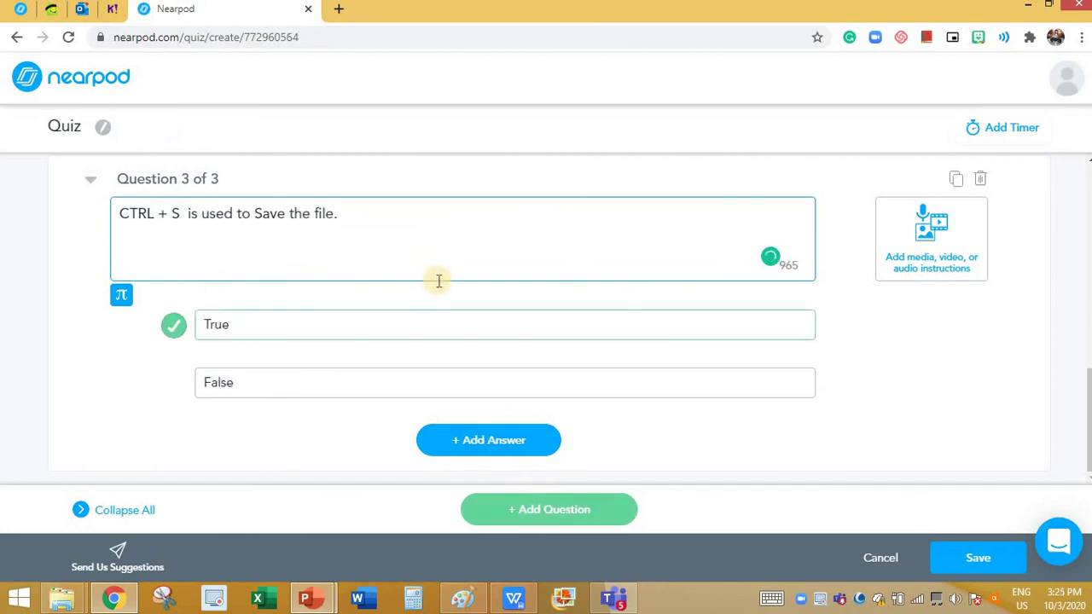
Review the three quiz questions on shortcut keys and their marked answers, and save the quiz to the lesson.
scroll(439, 280, up, 2)
scroll(438, 281, up, 10)
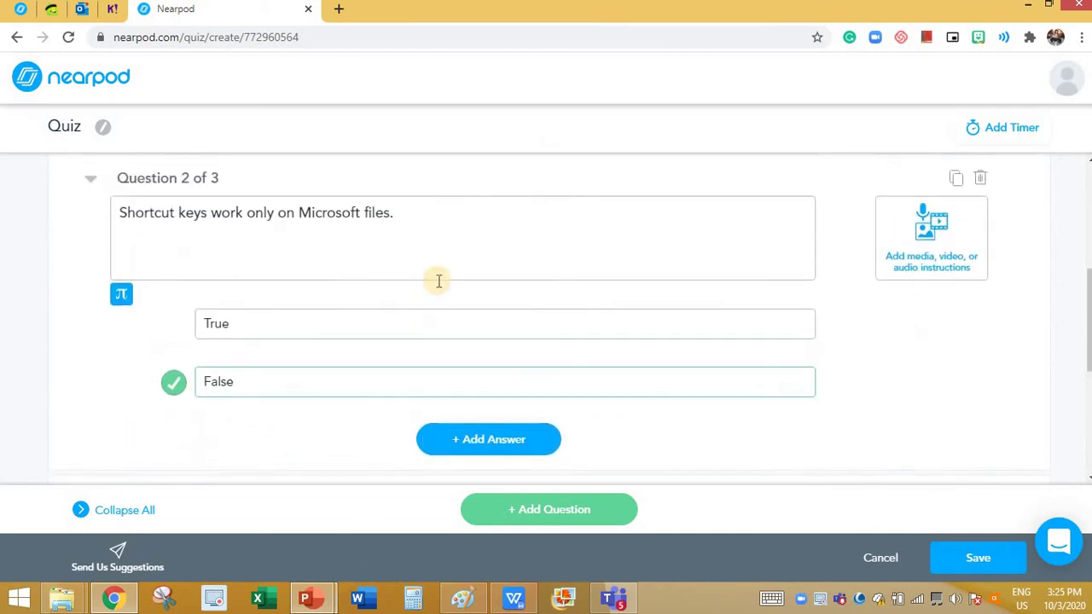
scroll(401, 269, down, 5)
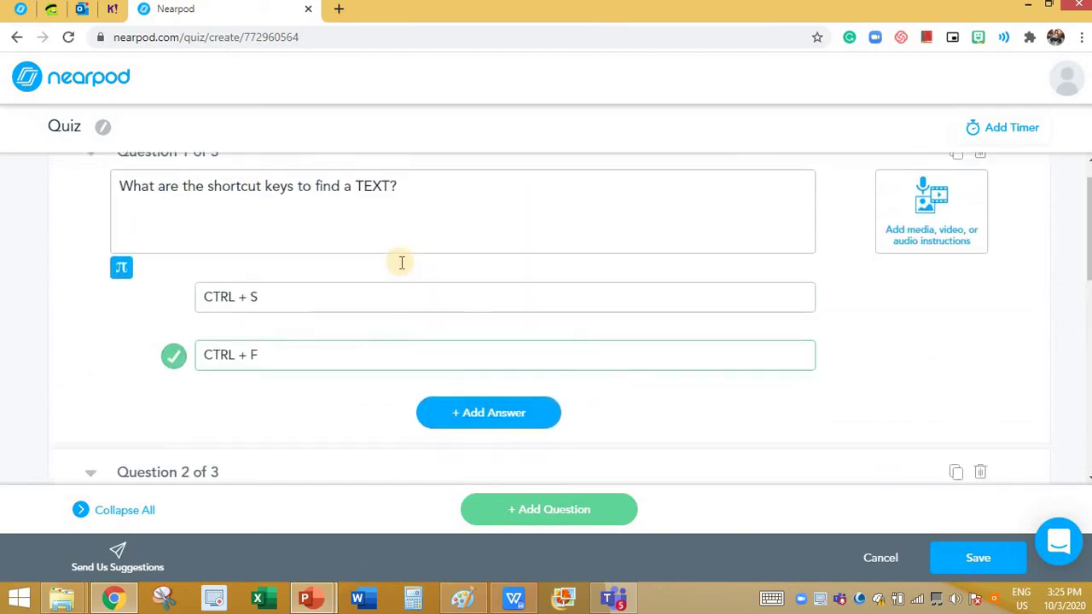
scroll(402, 281, down, 3)
click(400, 283)
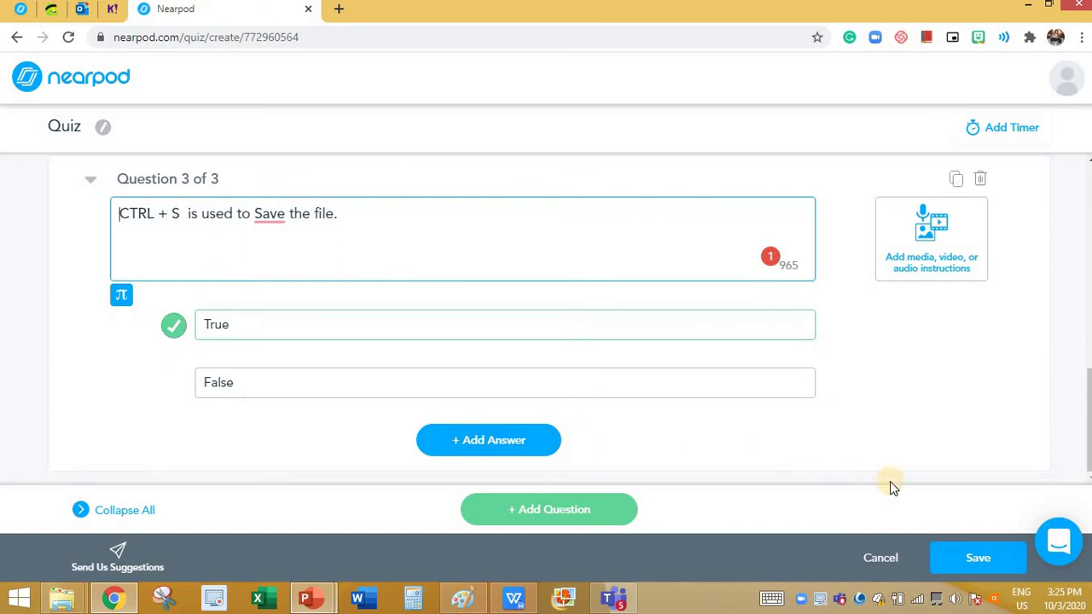
click(973, 556)
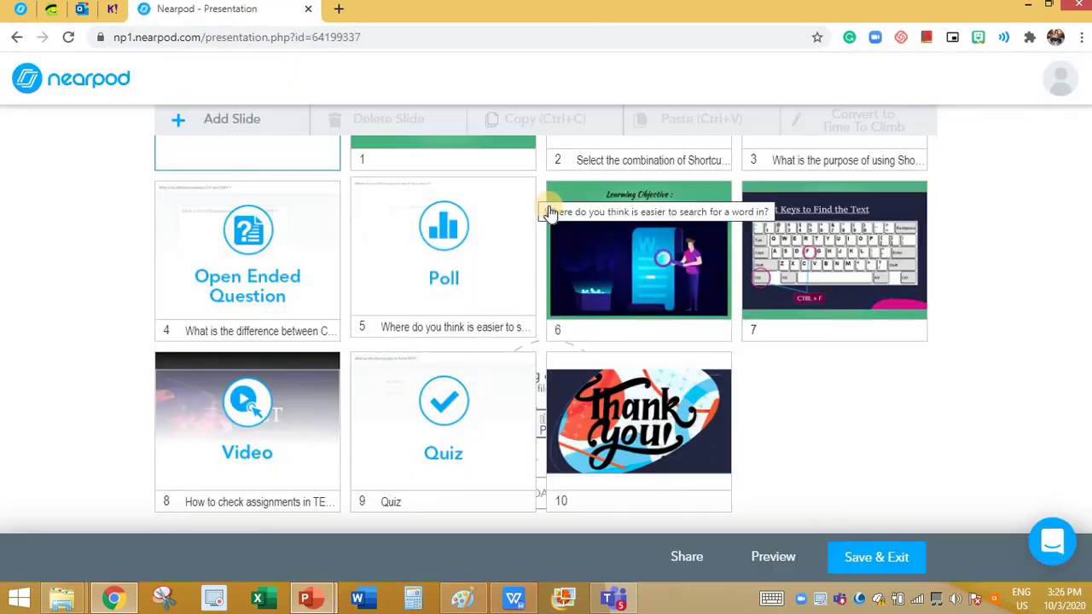
Add a YouTube video on how to find text in WORD to the ICT - Finding Text in WORD lesson, and save it.
click(229, 124)
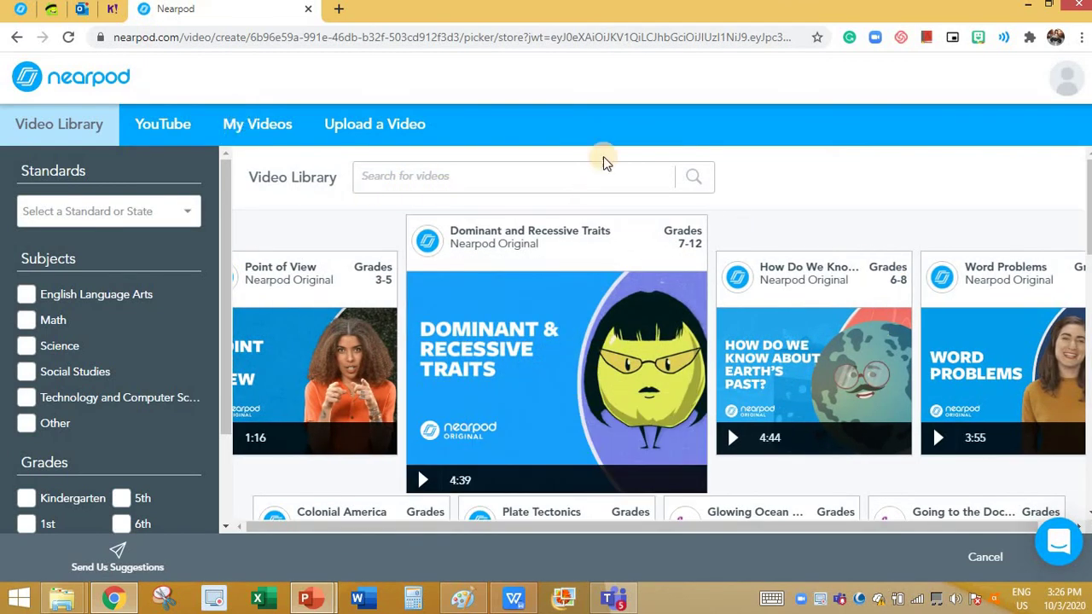
click(163, 124)
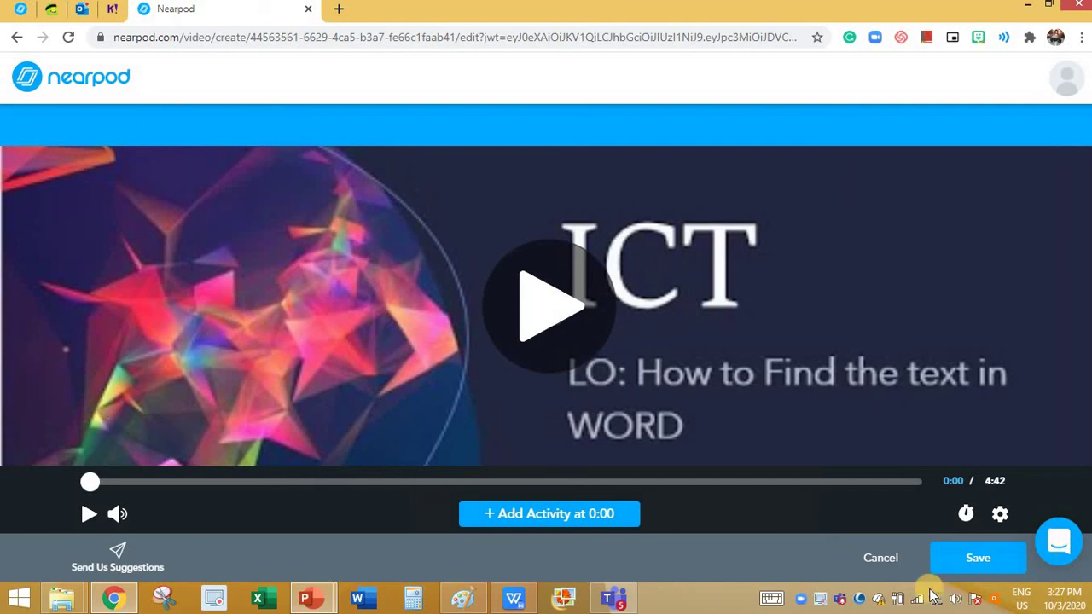
click(981, 563)
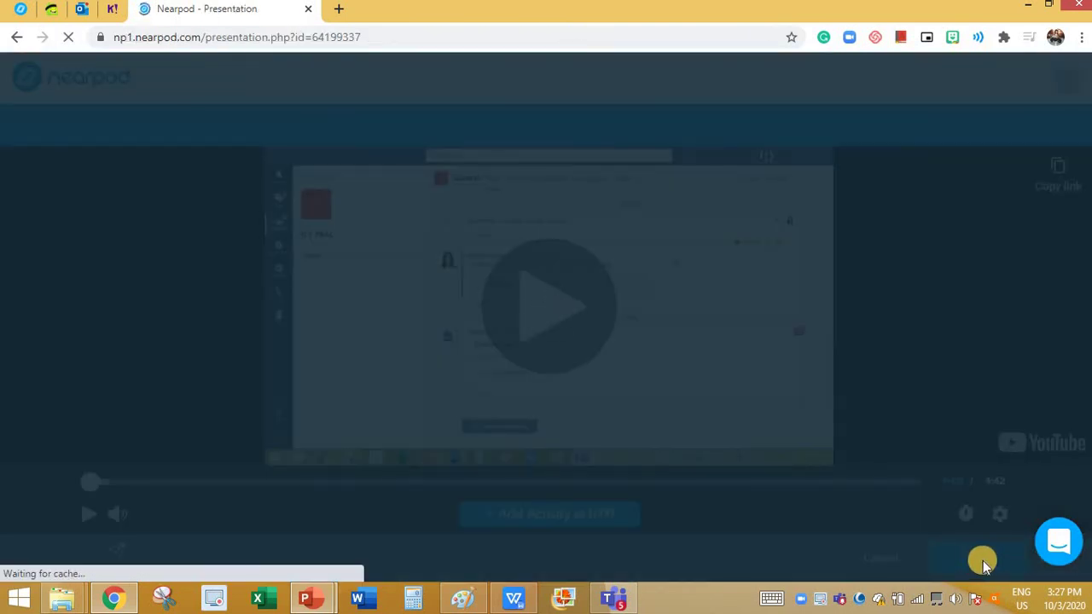
scroll(732, 276, down, 1)
scroll(785, 477, down, 1)
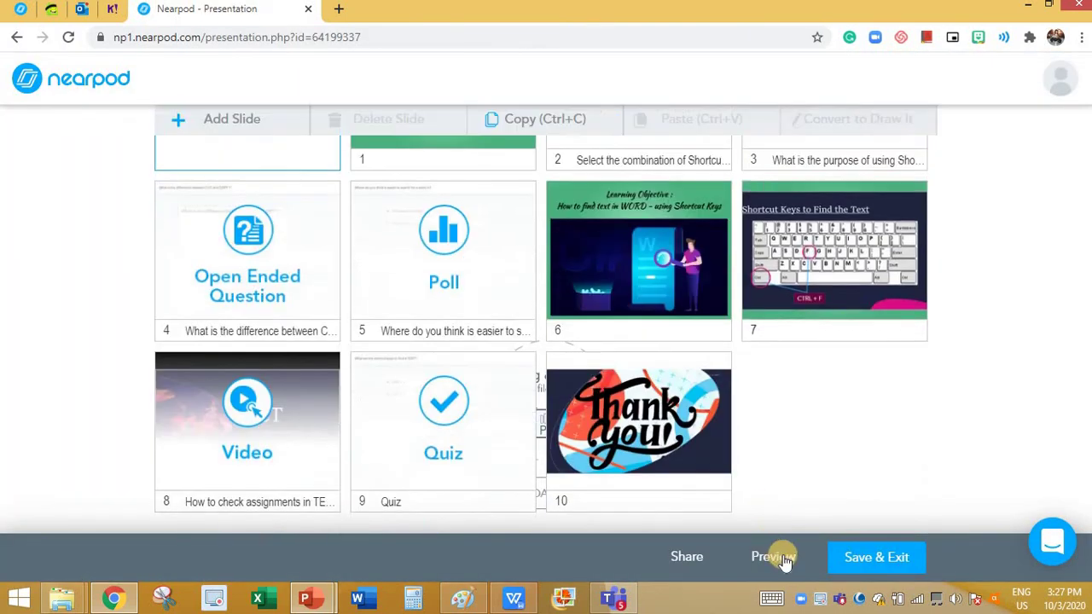
View the options for sharing an editable copy by email, dismiss them, and save and exit the lesson.
click(687, 556)
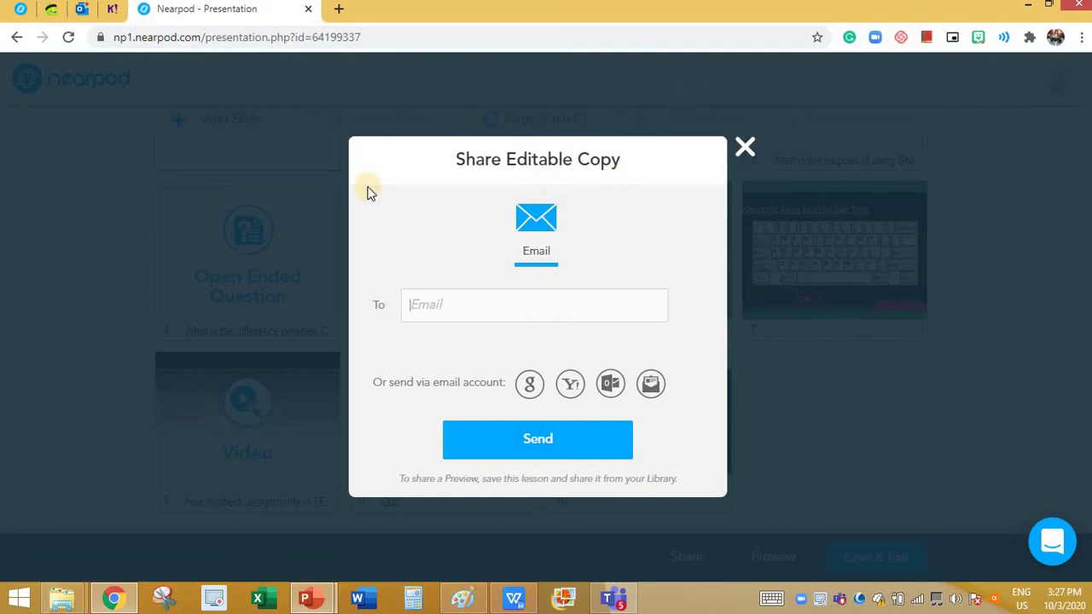
click(749, 151)
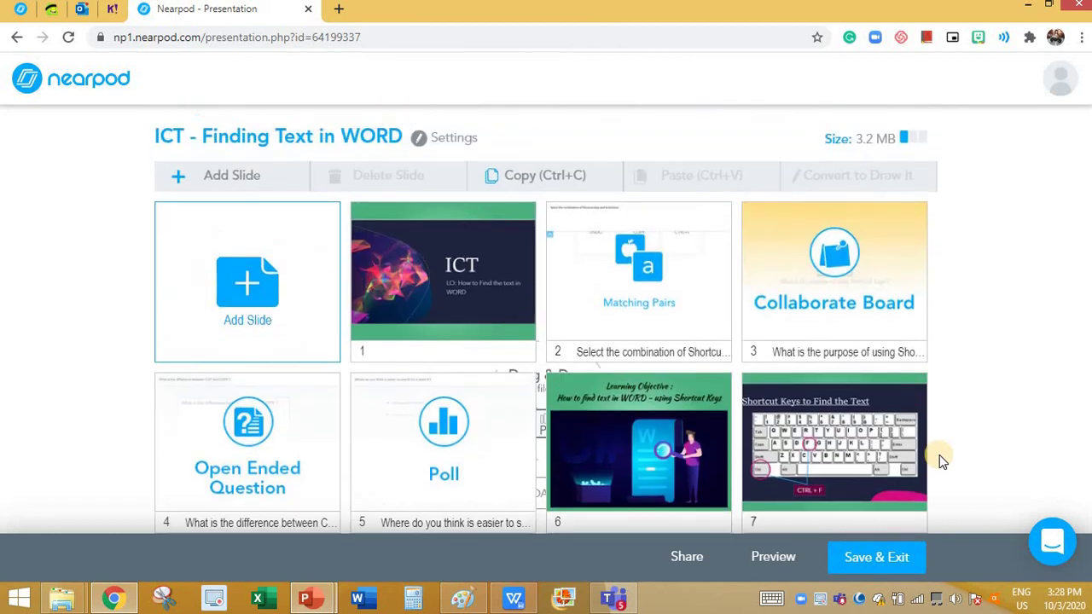
scroll(836, 307, down, 3)
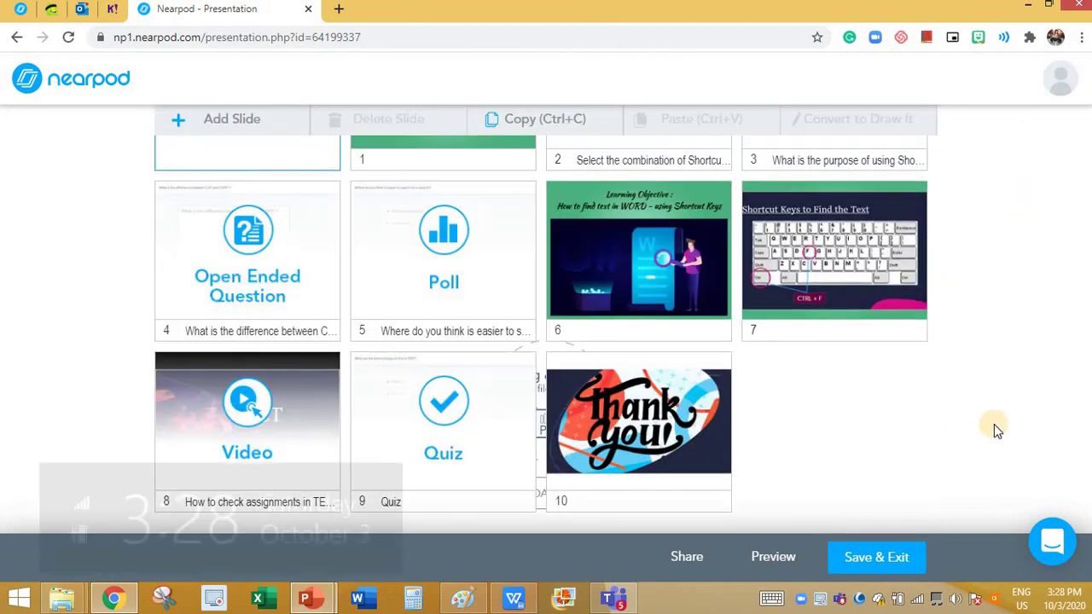
click(879, 566)
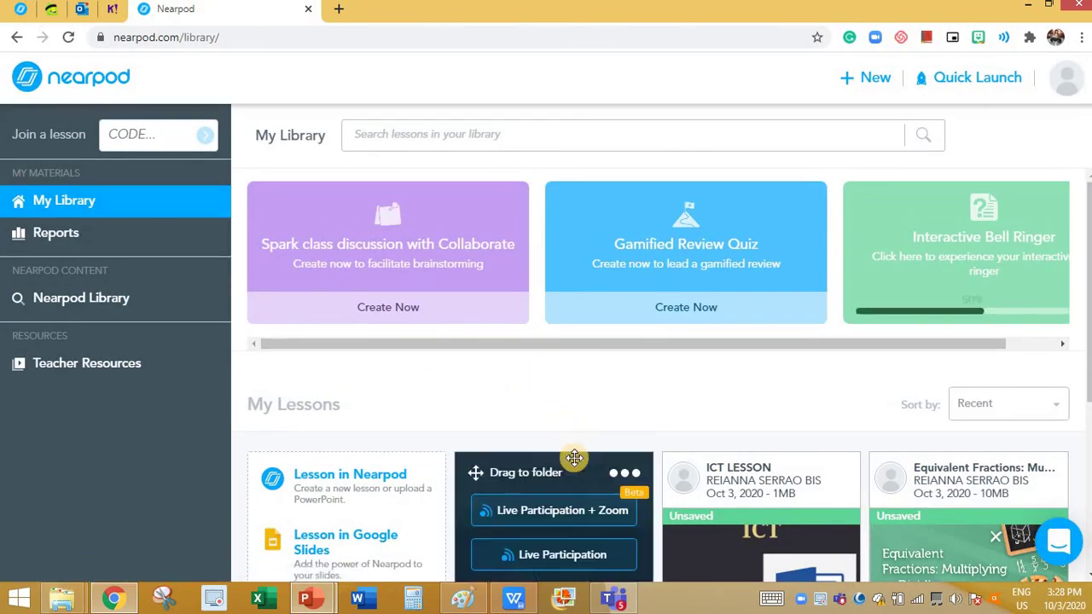
Launch ICT - Finding Text in WORD as a Live Participation session, copy the student join link, and close the sharing window.
scroll(570, 456, down, 2)
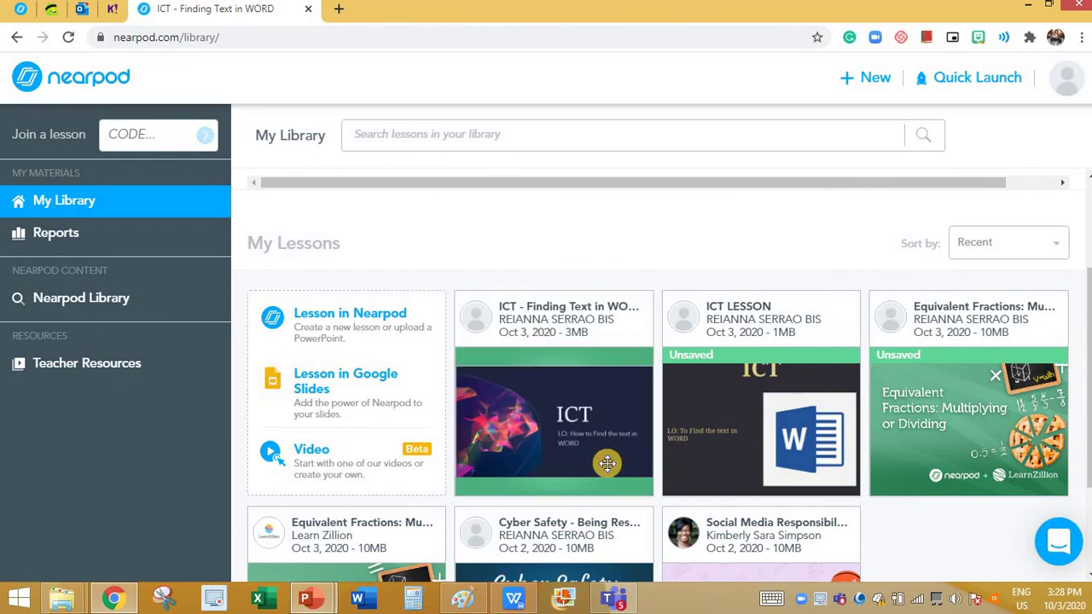
mouse_move(551, 439)
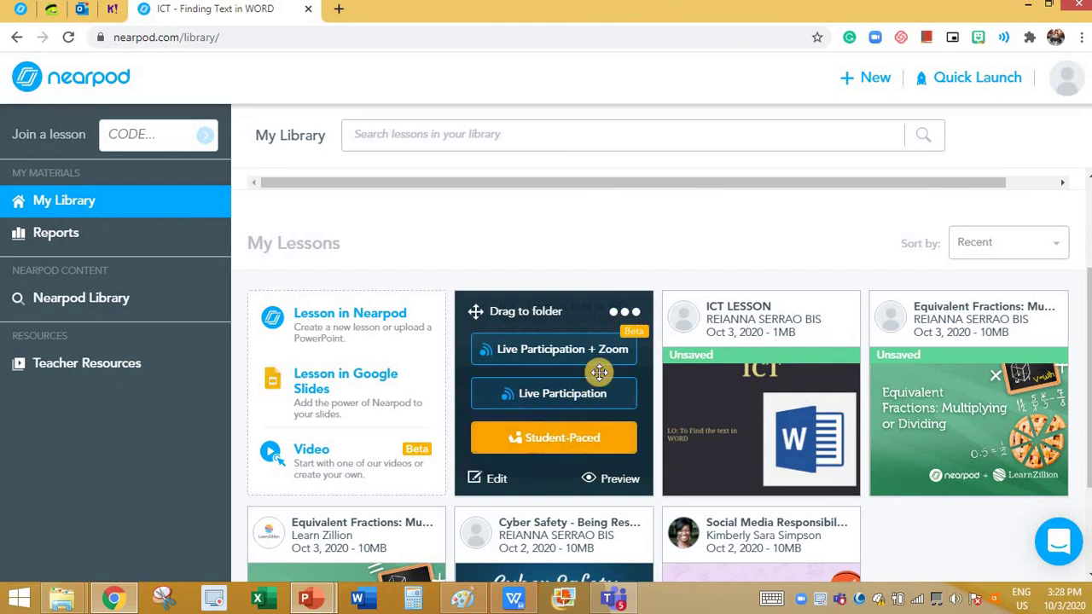
click(555, 398)
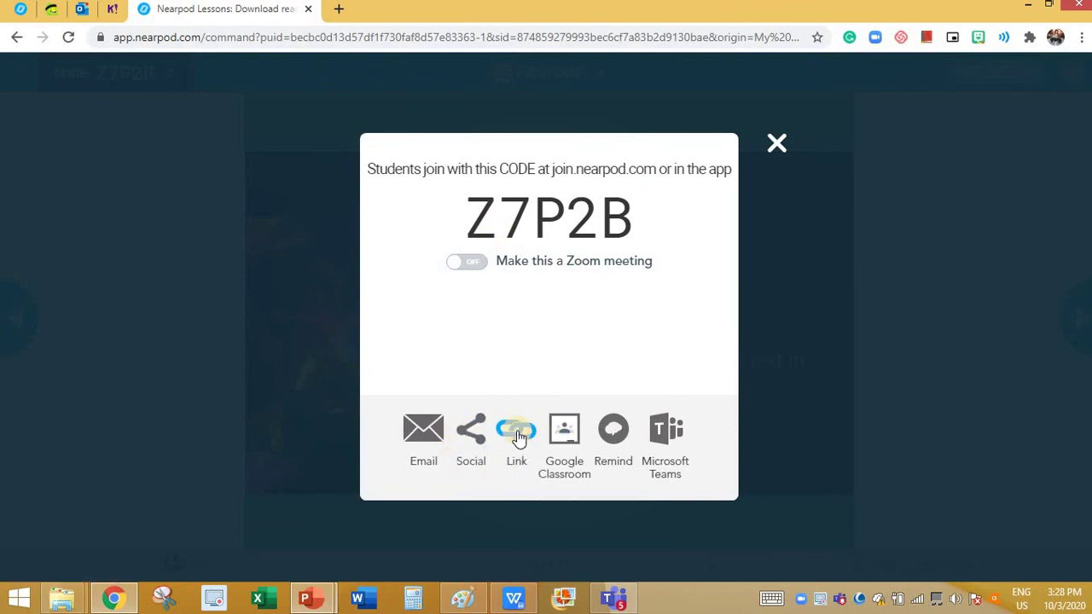
click(522, 430)
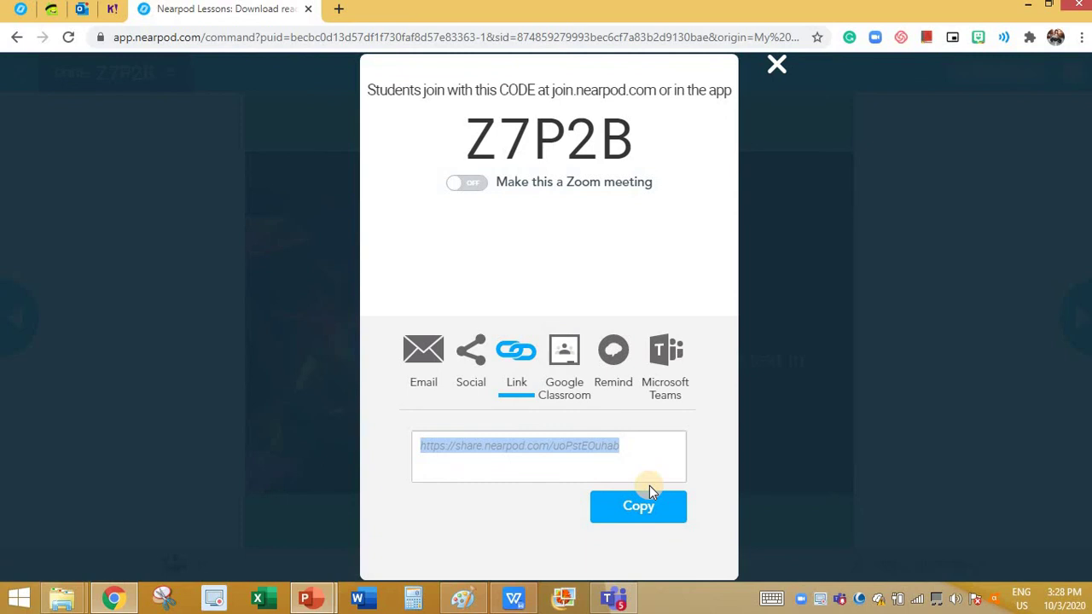
click(658, 516)
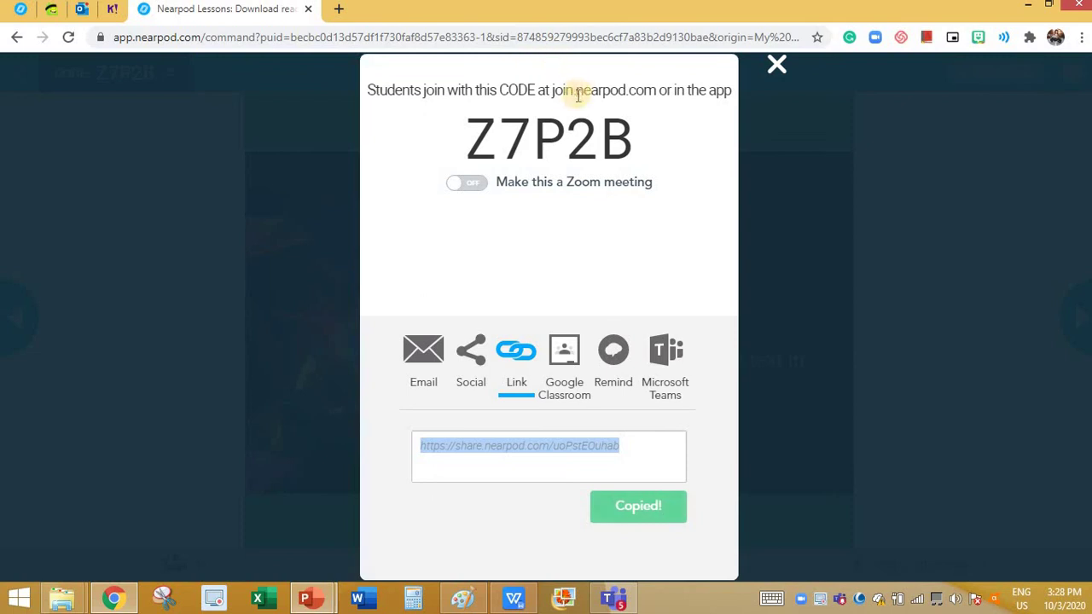
drag(553, 90, 659, 88)
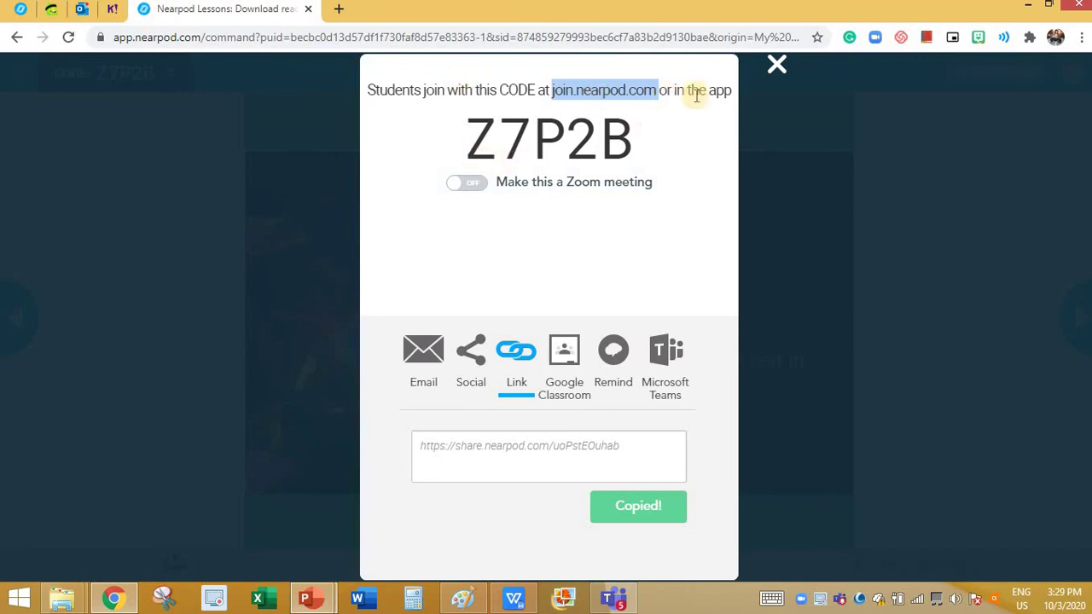
click(780, 66)
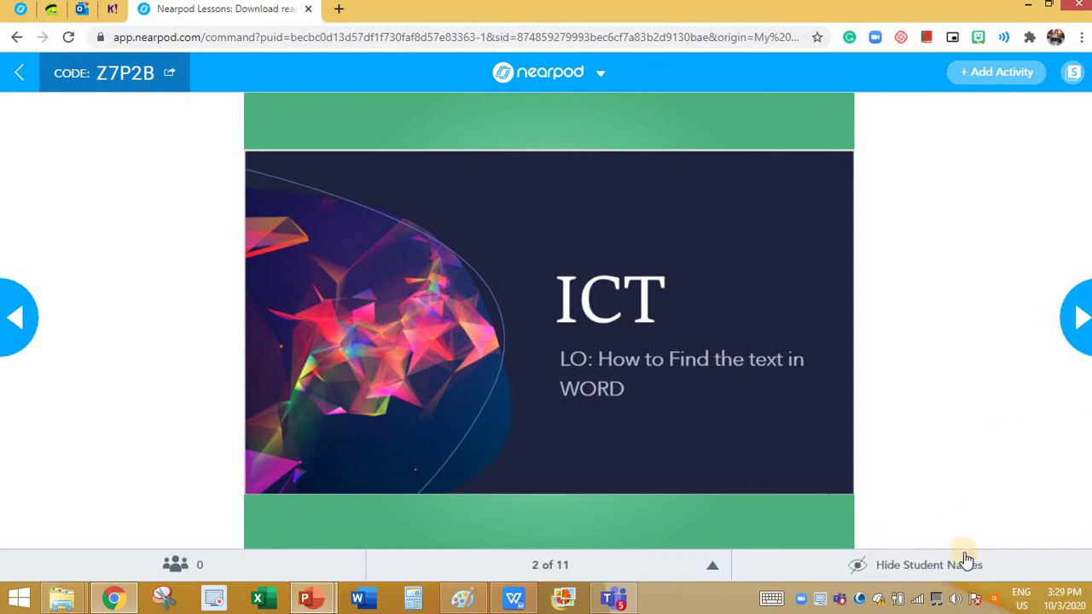
Try the student name visibility option and look through the thumbnail strip of the live lesson's slides.
click(941, 570)
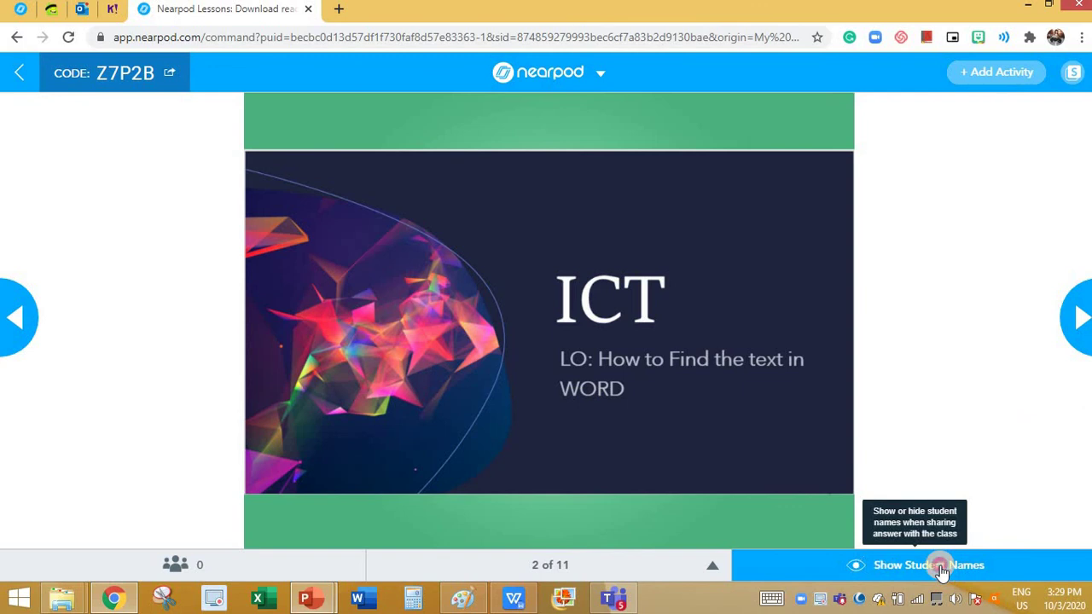
click(712, 565)
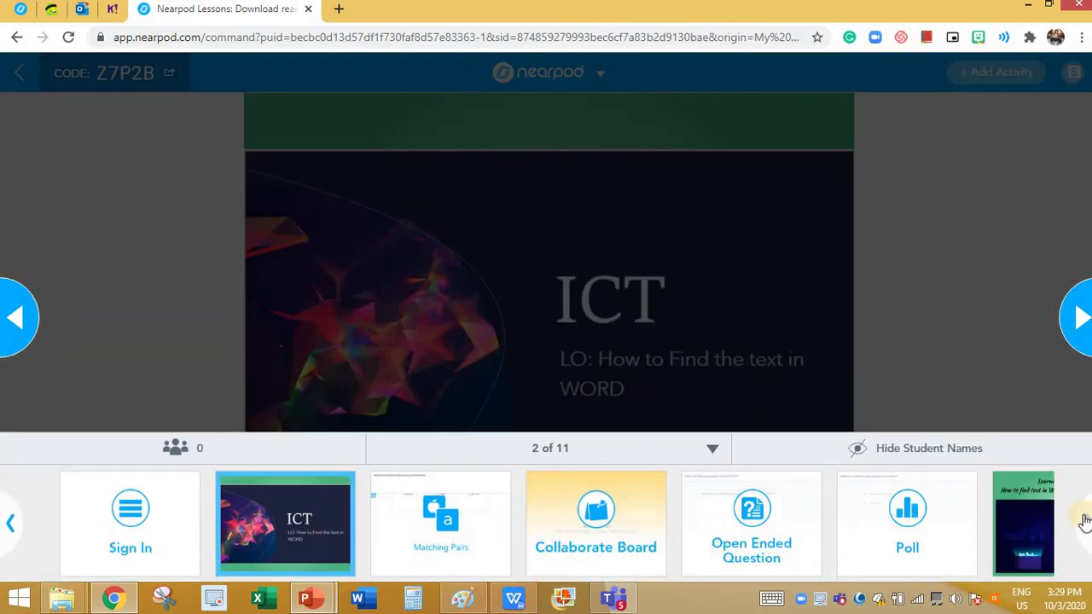
click(1000, 226)
click(715, 567)
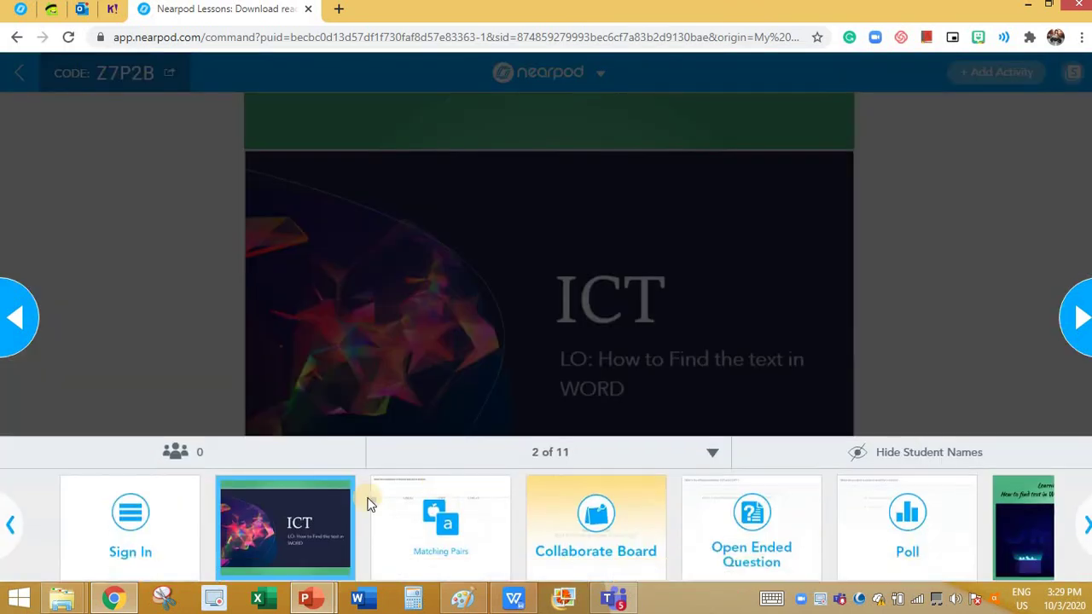
click(993, 411)
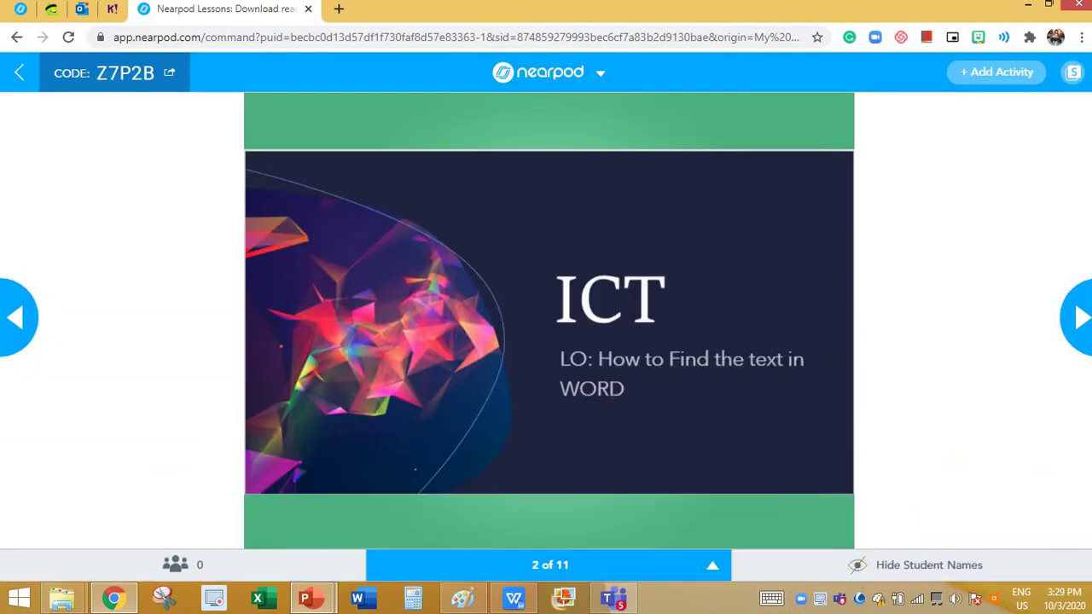
Check the list of signed-in students, and advance the live lesson past the Matching Pairs activity to slide 4.
click(179, 567)
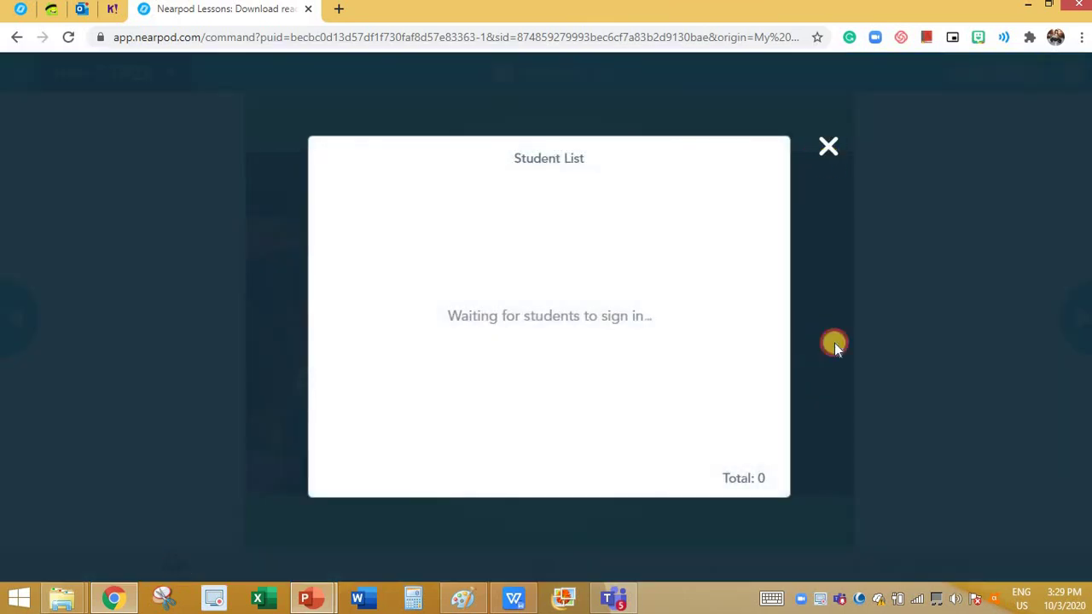
click(834, 343)
click(1080, 318)
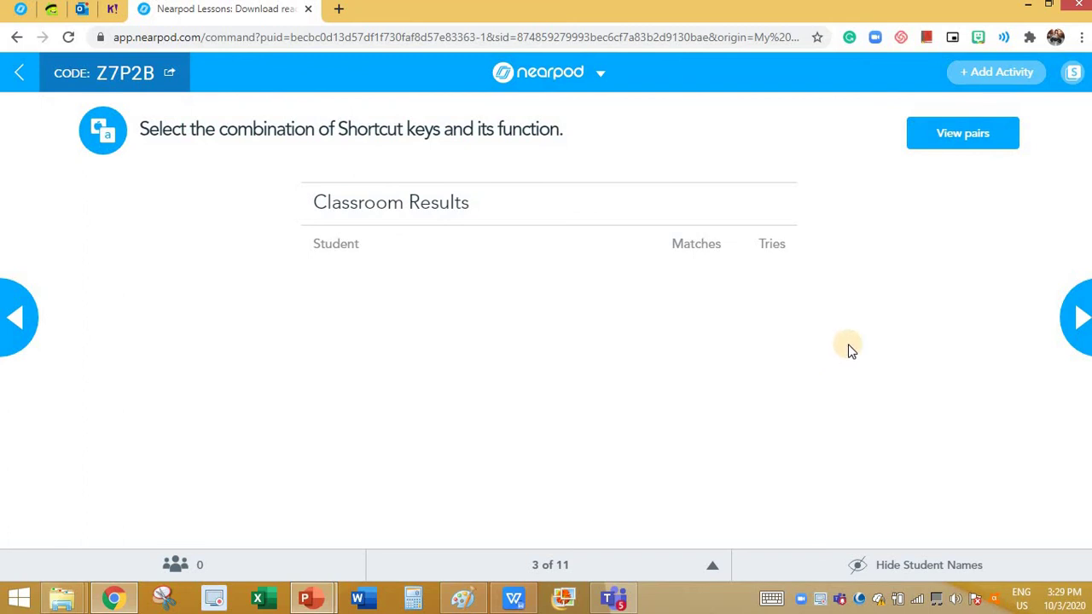
click(1081, 319)
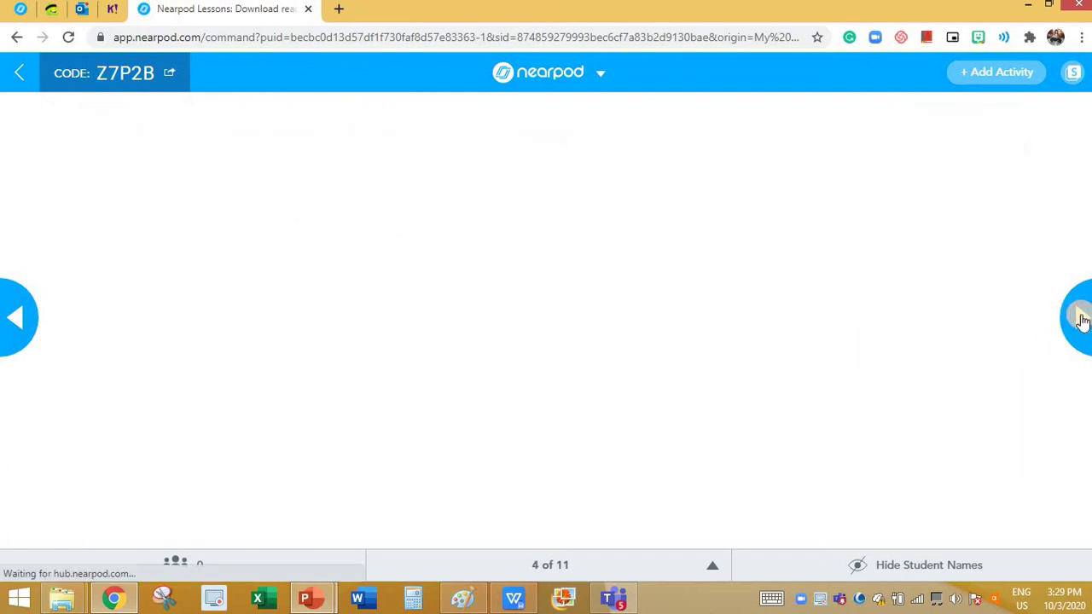